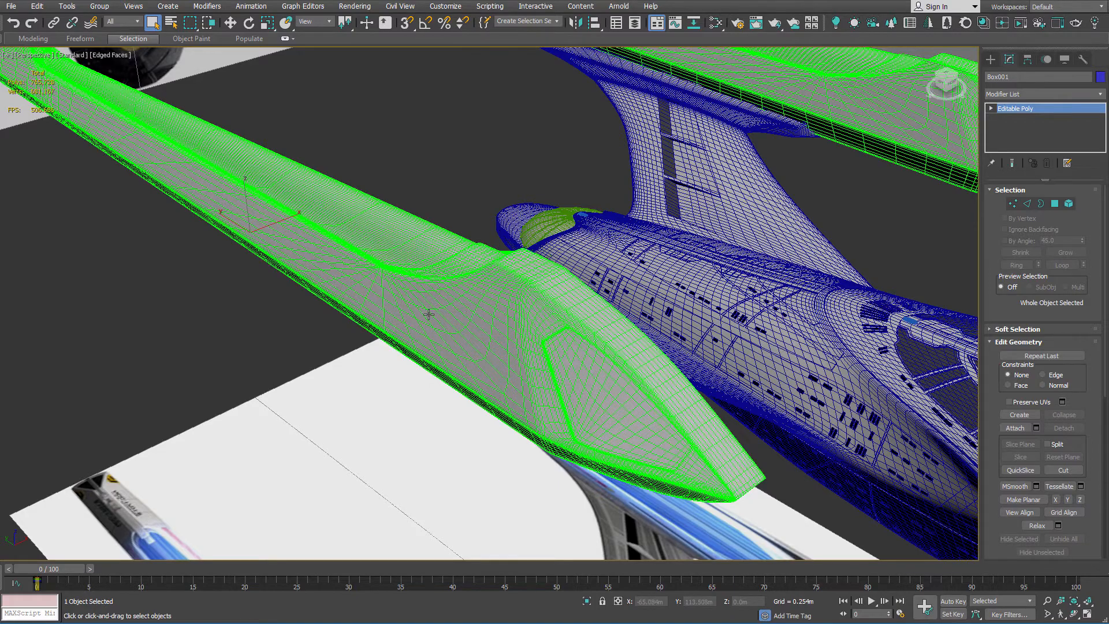
# Unhide all hidden objects to bring back the cutter shapes around the nacelle end.
pyautogui.keyDown('alt'); pyautogui.moveTo(438, 307); pyautogui.dragTo(455, 301, button='middle'); pyautogui.keyUp('alt')
pyautogui.keyDown('alt'); pyautogui.moveTo(663, 248); pyautogui.dragTo(631, 310, button='middle'); pyautogui.keyUp('alt')
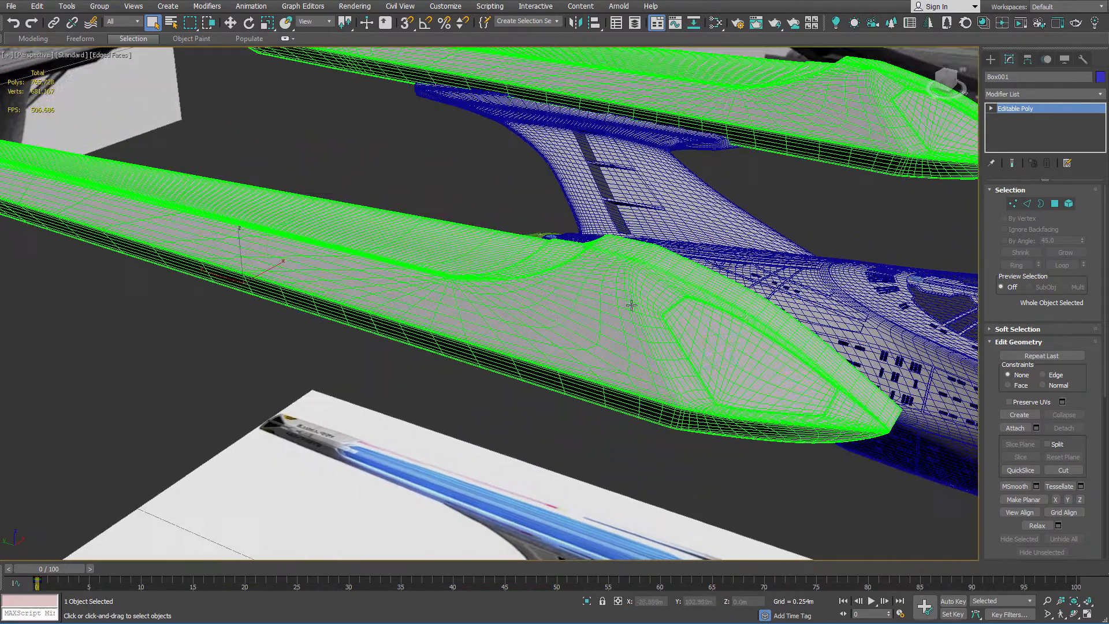
pyautogui.rightClick(761, 309)
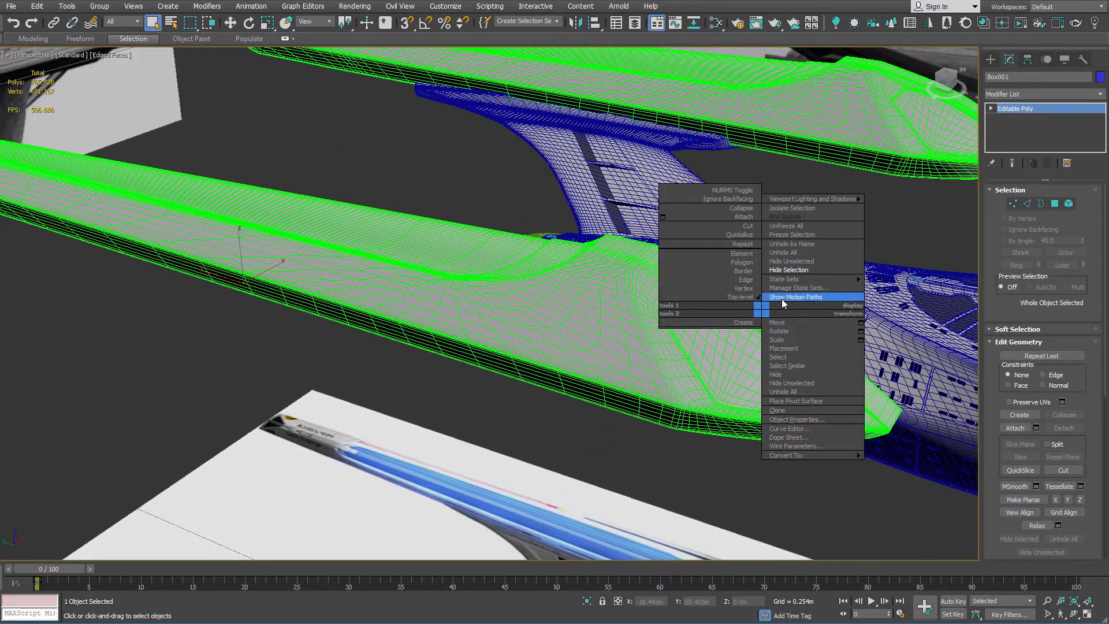
pyautogui.click(798, 254)
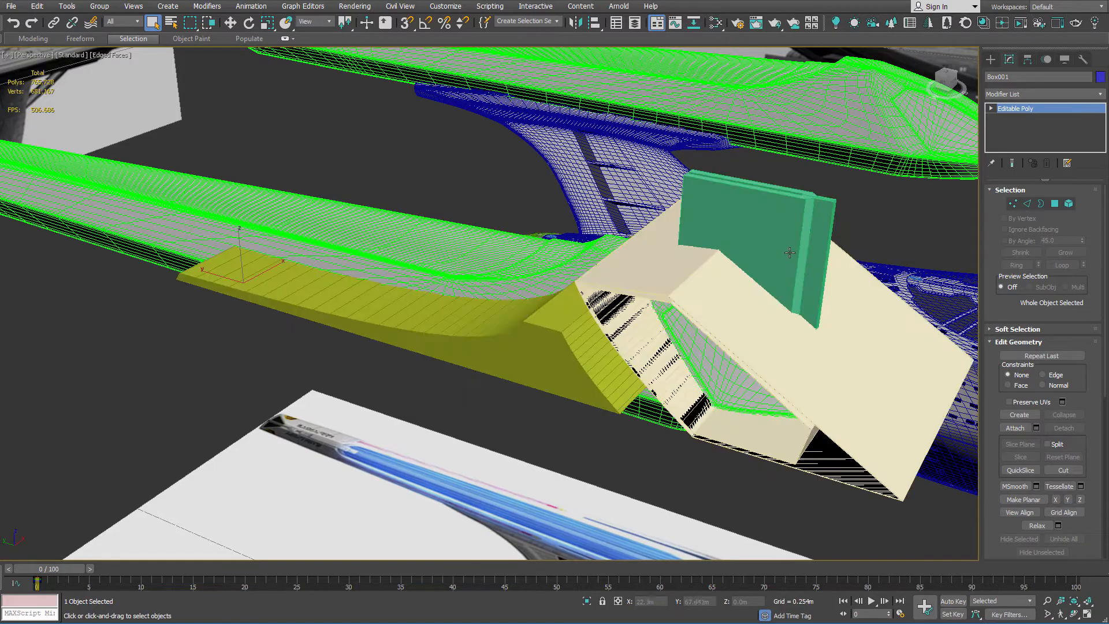
# Examine how the yellow, cream and green cutter shapes sit on the nacelle end and compare its form with the side reference image.
pyautogui.scroll(3, 663, 264)
pyautogui.scroll(3, 731, 250)
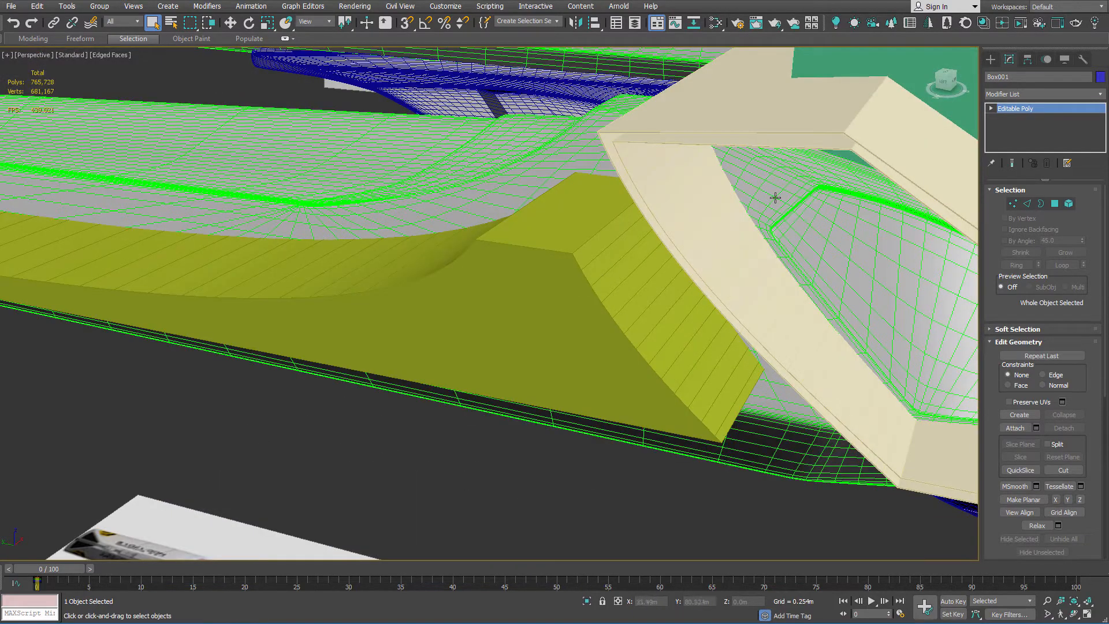
pyautogui.moveTo(806, 183); pyautogui.dragTo(605, 241, button='middle')
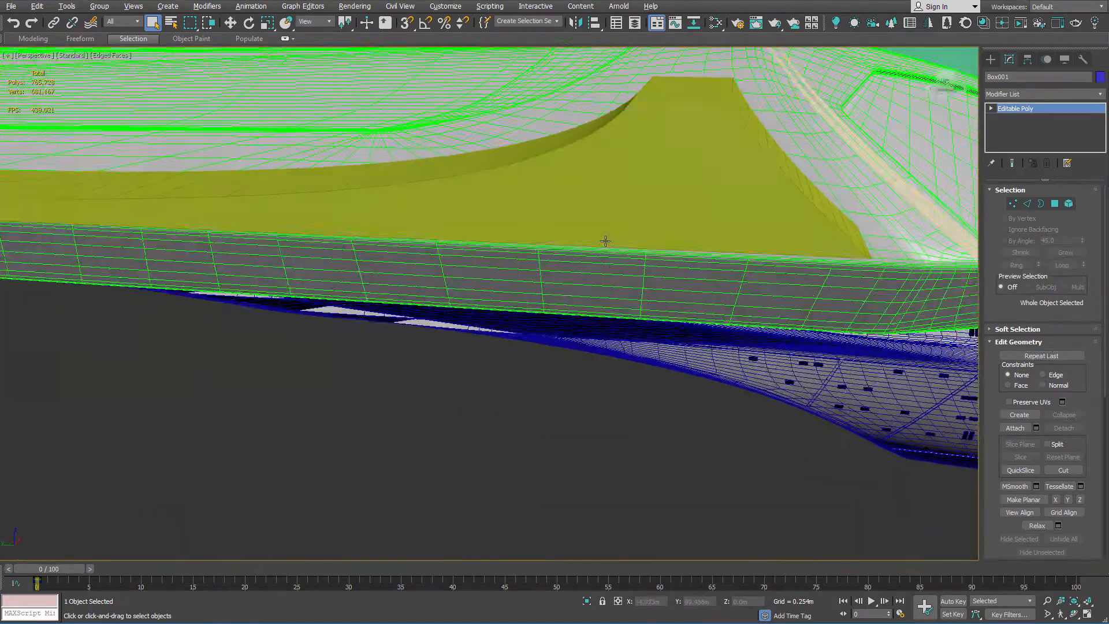
pyautogui.scroll(-5, 605, 241)
pyautogui.keyDown('alt'); pyautogui.moveTo(664, 209); pyautogui.dragTo(664, 241, button='middle'); pyautogui.keyUp('alt')
pyautogui.scroll(5, 705, 136)
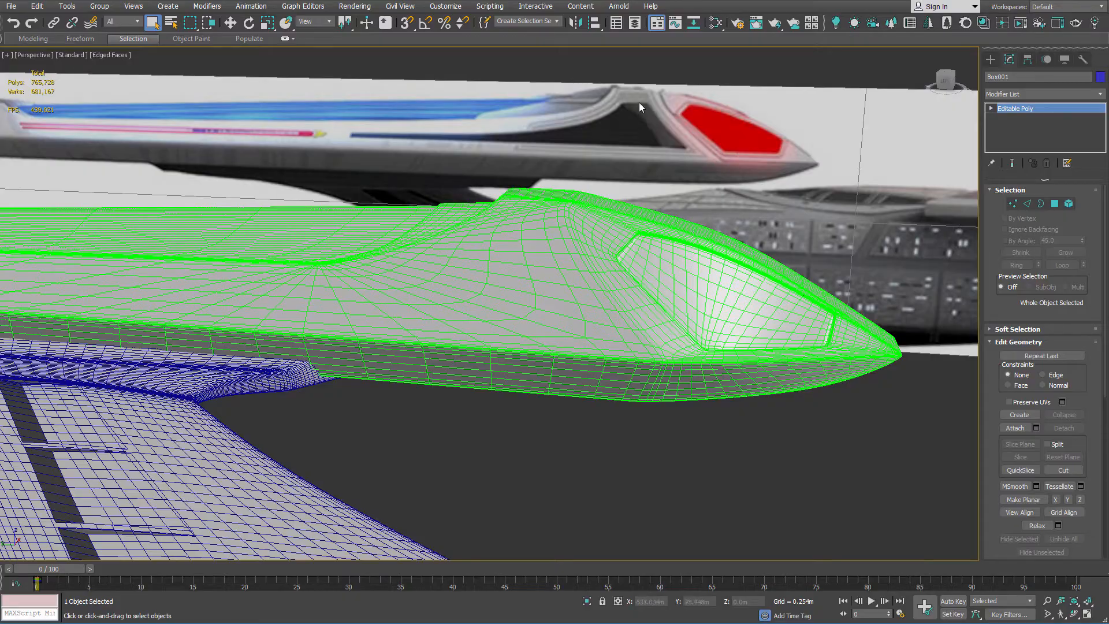
pyautogui.scroll(-4, 570, 147)
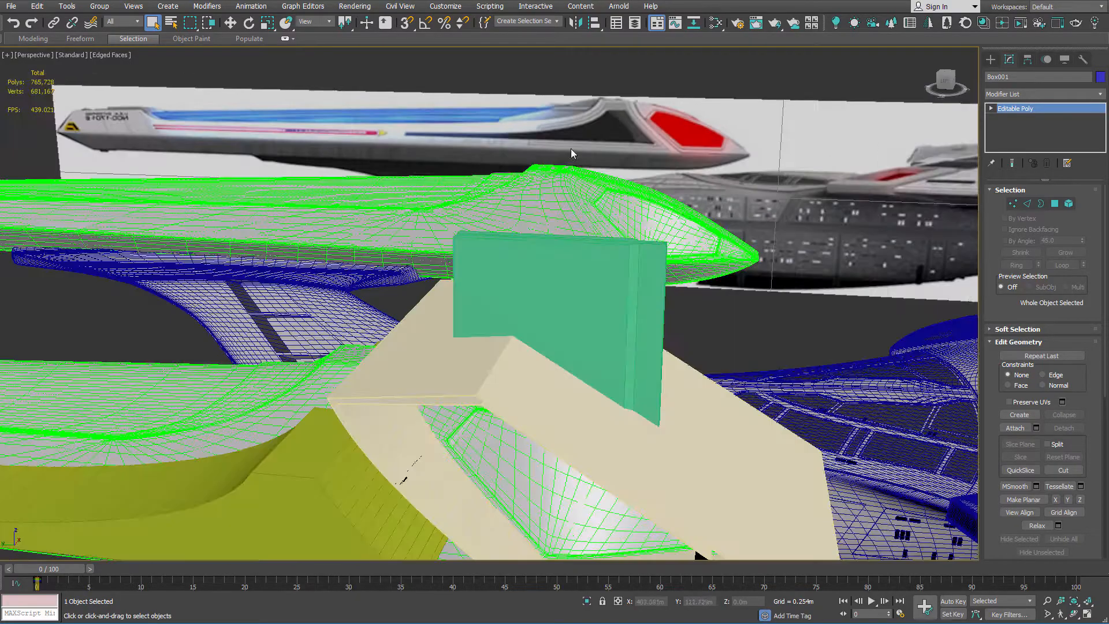
pyautogui.keyDown('alt'); pyautogui.moveTo(570, 148); pyautogui.dragTo(540, 243, button='middle'); pyautogui.keyUp('alt')
pyautogui.scroll(-4, 573, 202)
pyautogui.scroll(2, 483, 351)
pyautogui.moveTo(482, 351); pyautogui.dragTo(669, 243, button='middle')
pyautogui.scroll(3, 493, 300)
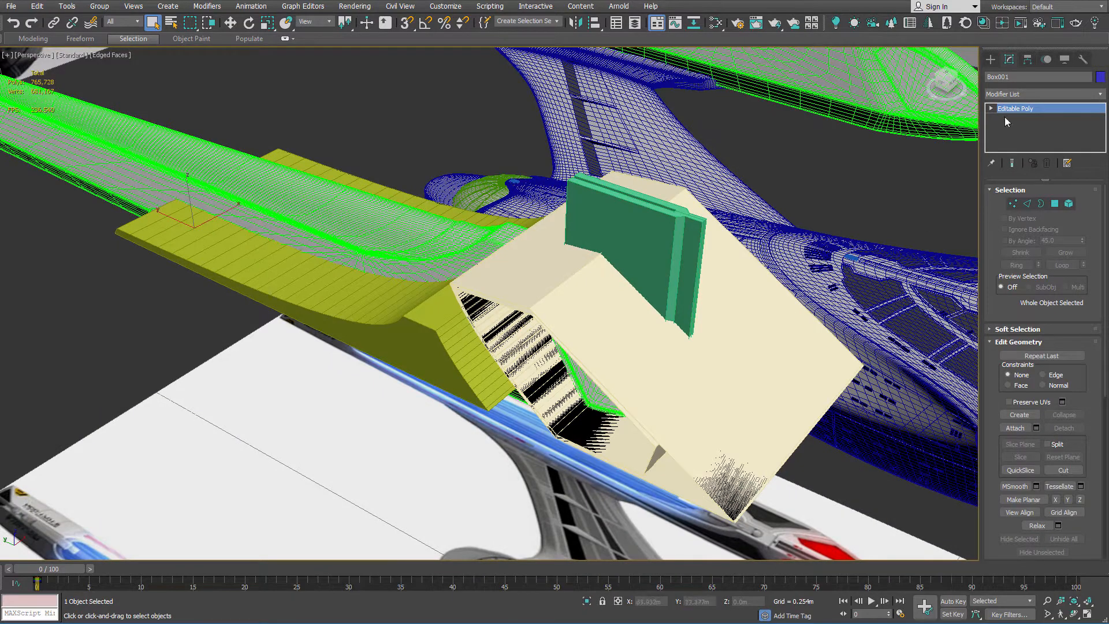
# Use ProBoolean Subtraction with Imprint enabled to imprint the green, cream and yellow cutter shapes onto the nacelle.
pyautogui.click(990, 59)
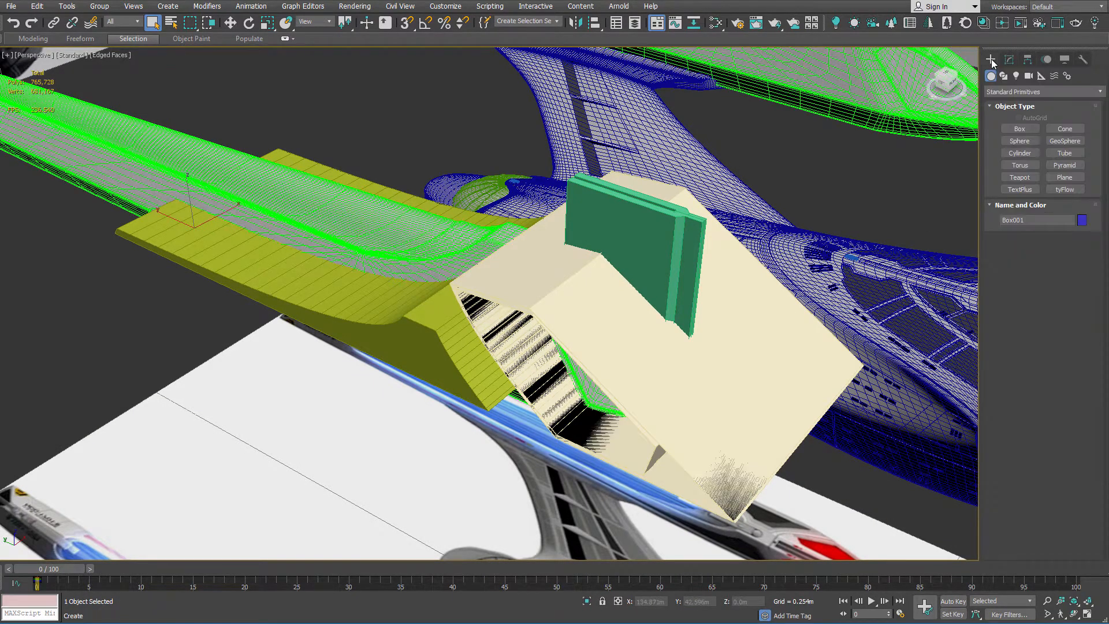
pyautogui.click(1016, 92)
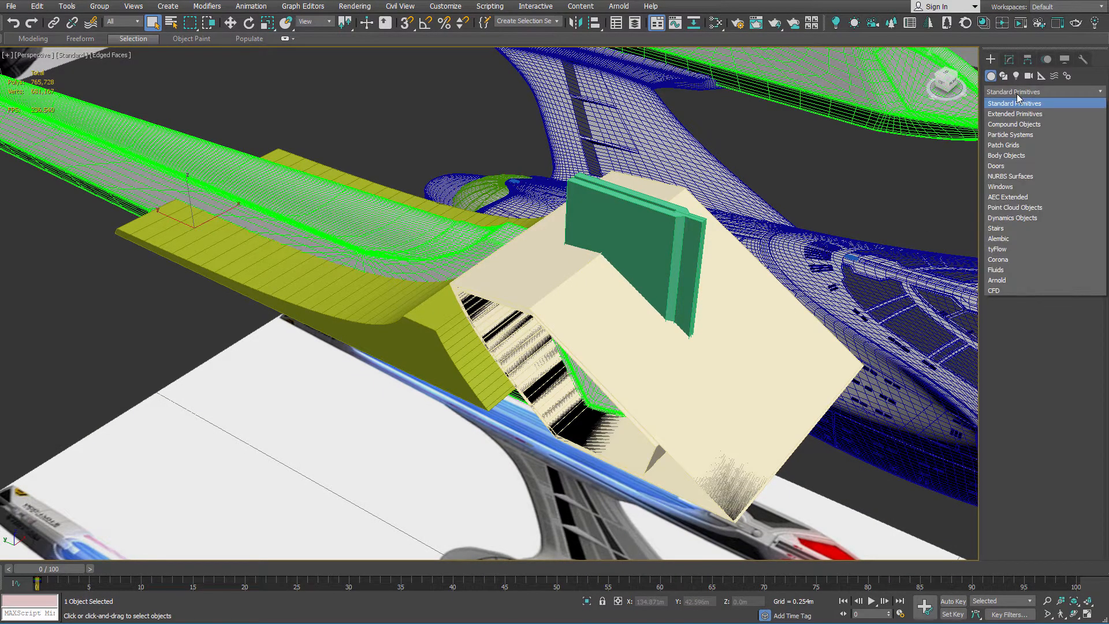
pyautogui.click(1009, 125)
pyautogui.click(1011, 190)
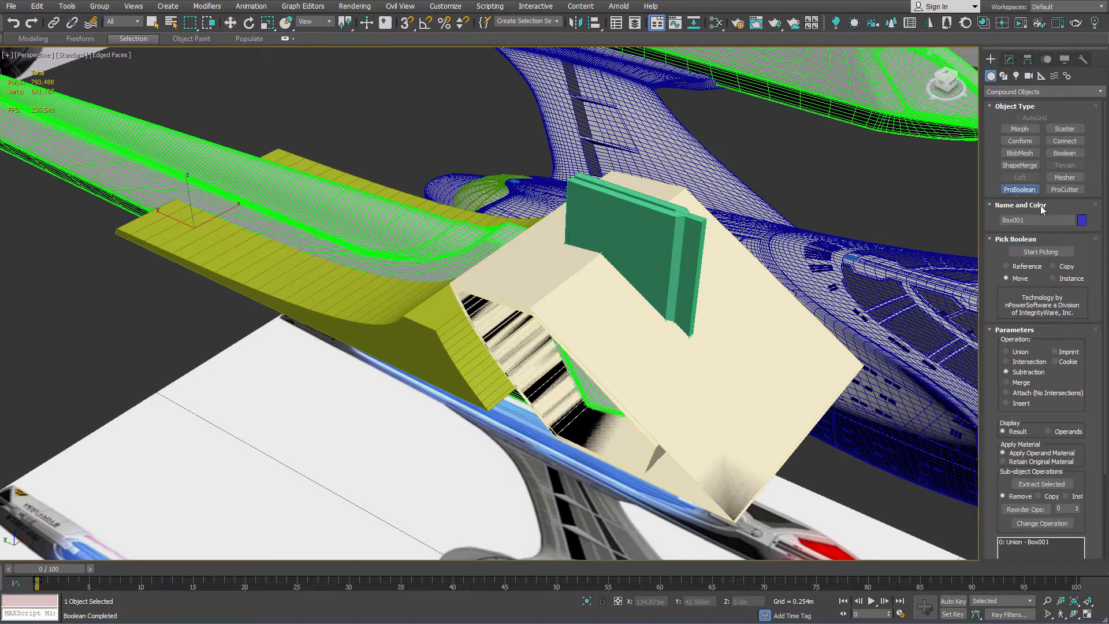
pyautogui.click(1067, 352)
pyautogui.click(1040, 252)
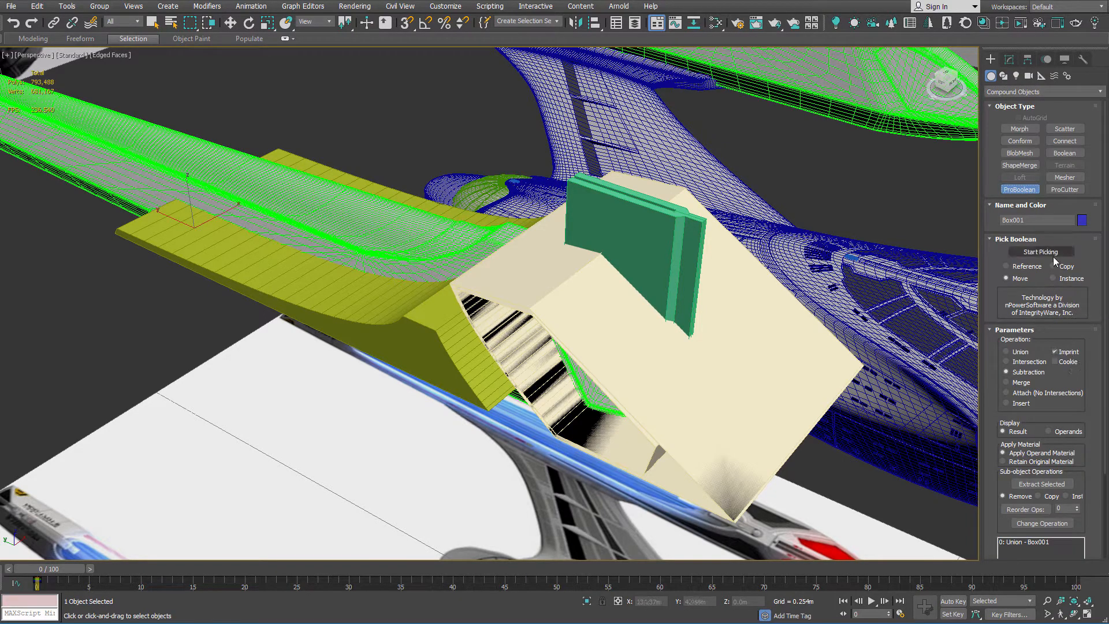
pyautogui.click(623, 236)
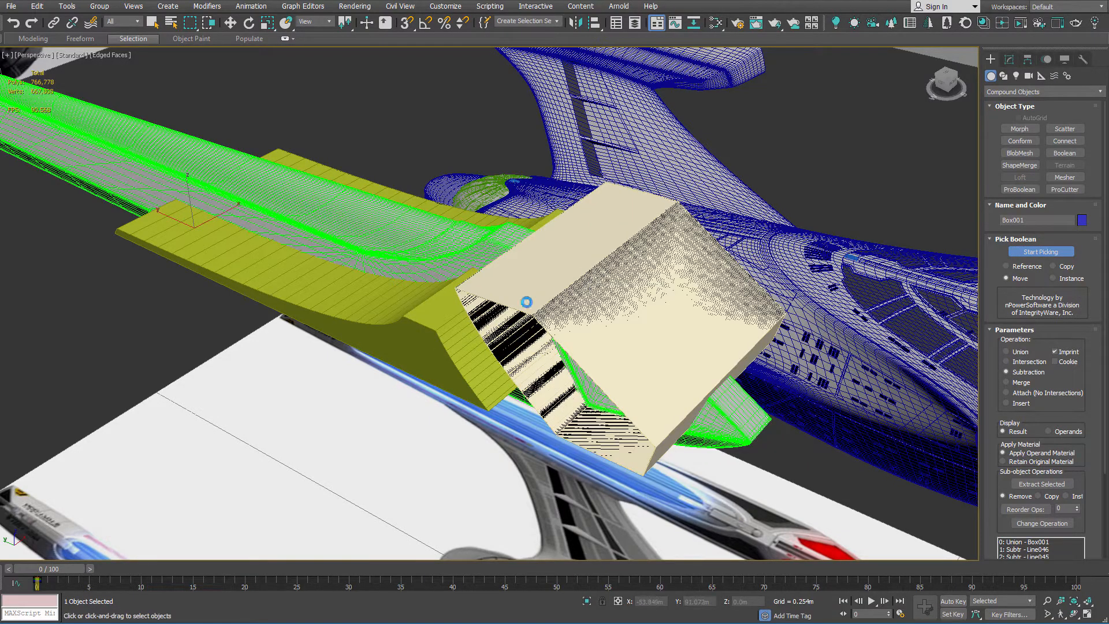
pyautogui.click(522, 303)
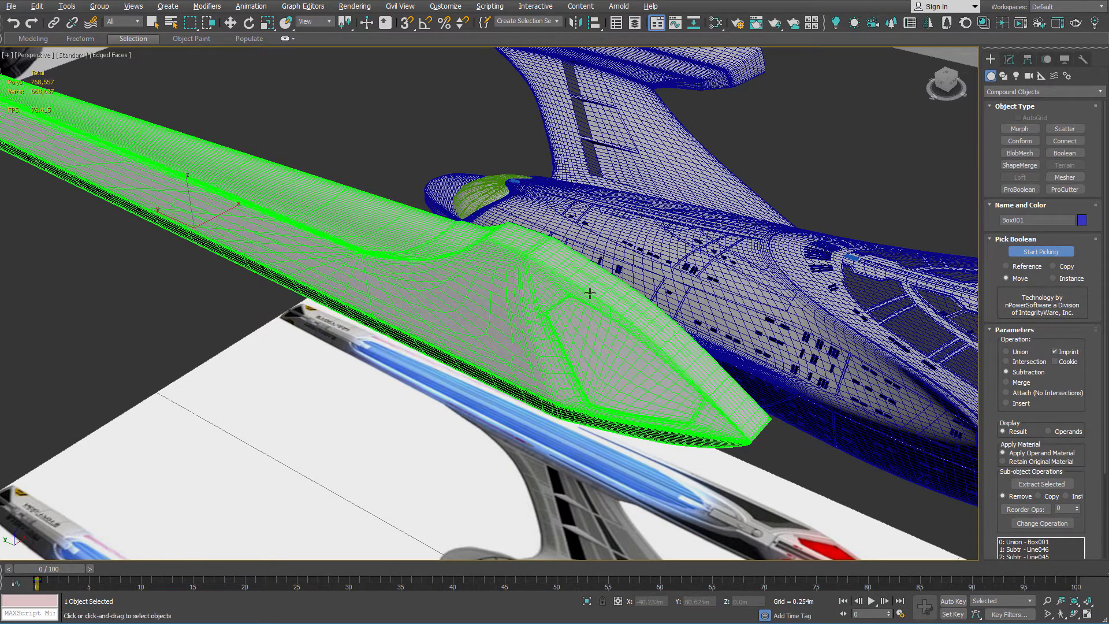
# Convert the imprinted nacelle to an Editable Poly.
pyautogui.keyDown('alt'); pyautogui.moveTo(589, 292); pyautogui.dragTo(563, 278, button='middle'); pyautogui.keyUp('alt')
pyautogui.scroll(6, 536, 291)
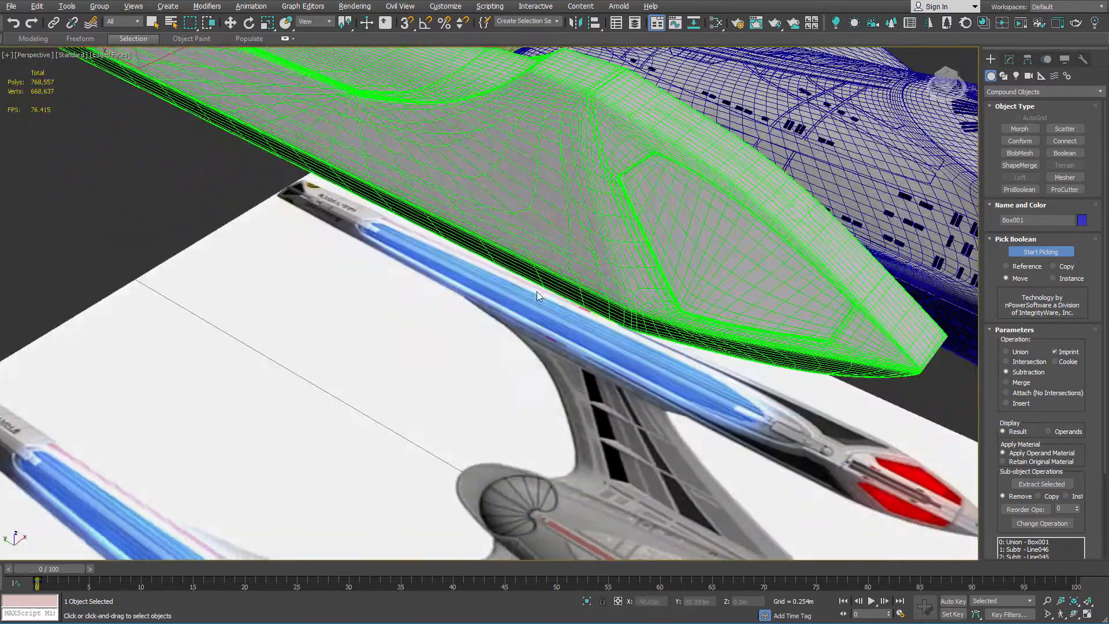
pyautogui.scroll(8, 594, 120)
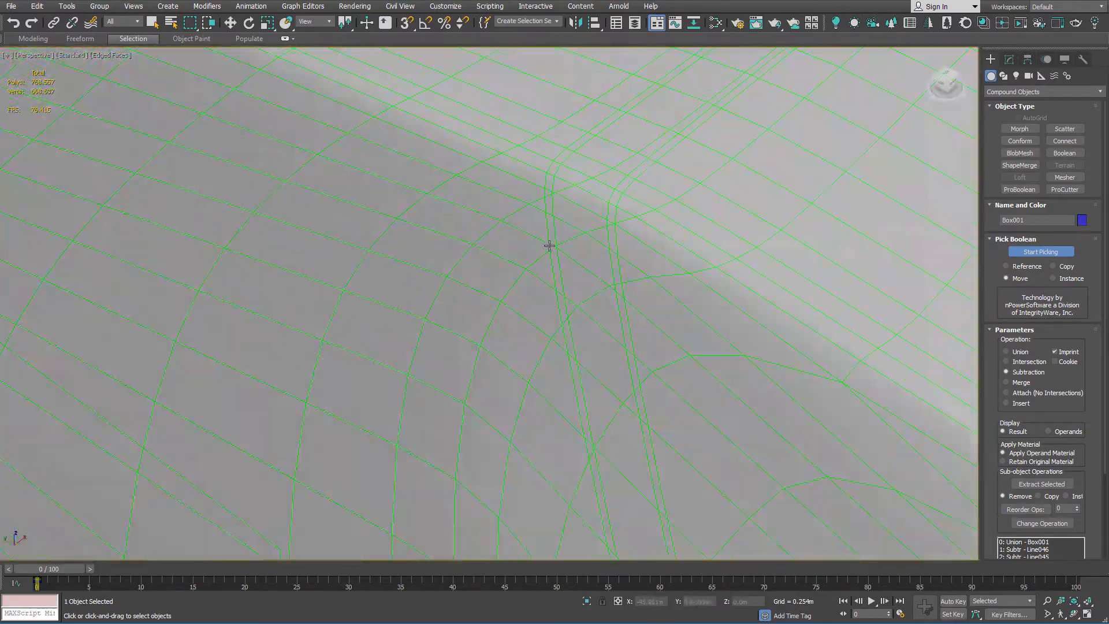
pyautogui.press('w')
pyautogui.rightClick(682, 137)
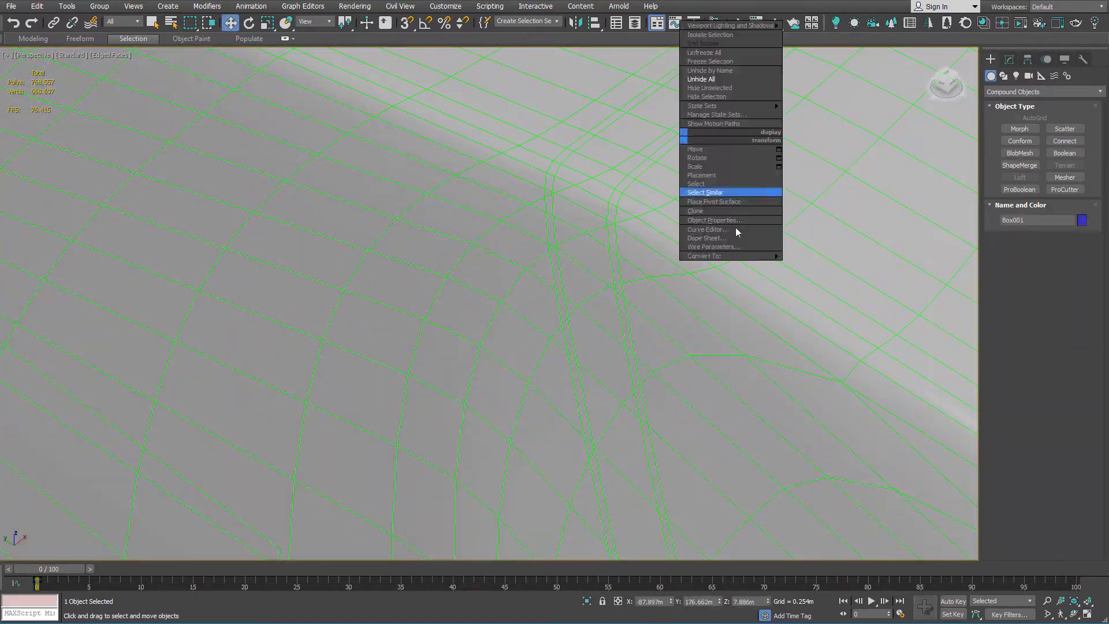
pyautogui.click(842, 267)
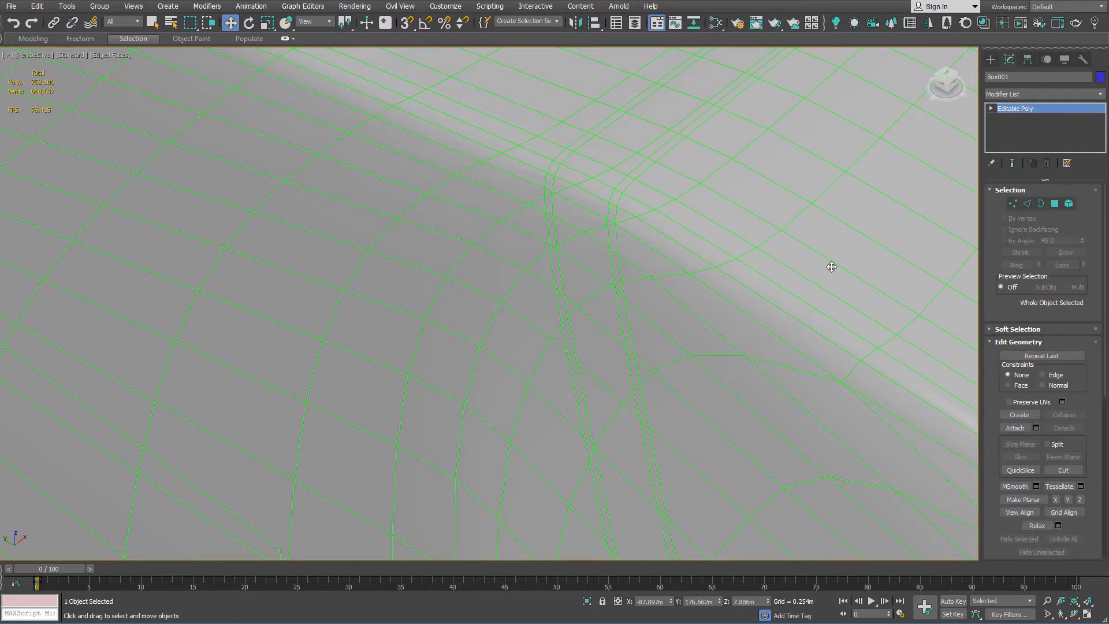
# In Polygon mode, select four adjoining polygons of the narrow imprinted strip near the nacelle's upper edge.
pyautogui.press('q')
pyautogui.press('4')
pyautogui.scroll(2, 577, 228)
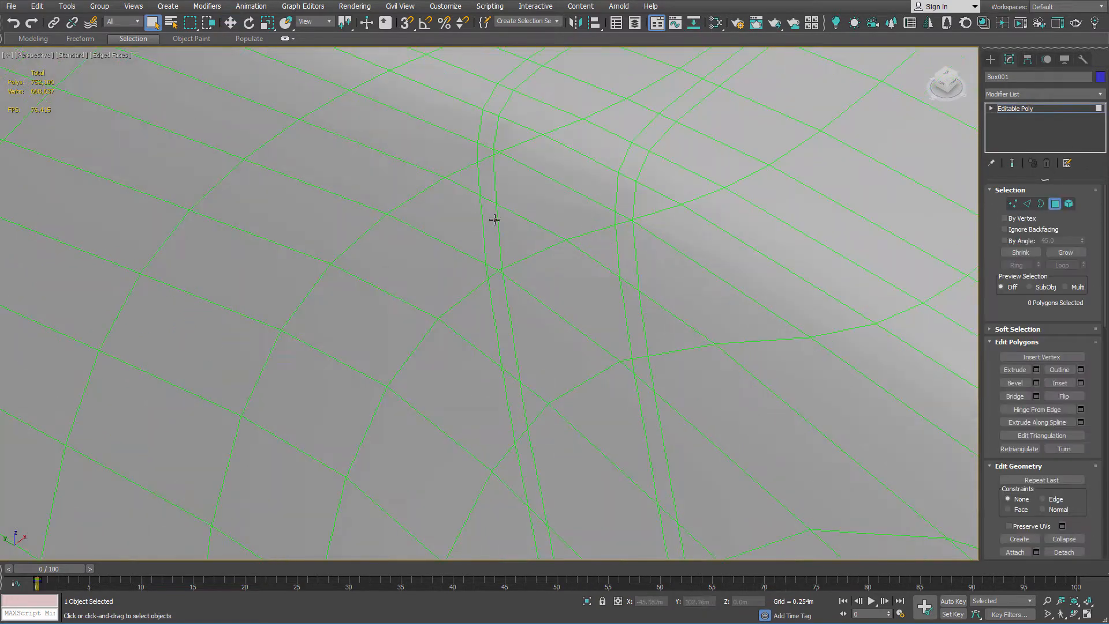
pyautogui.click(493, 211)
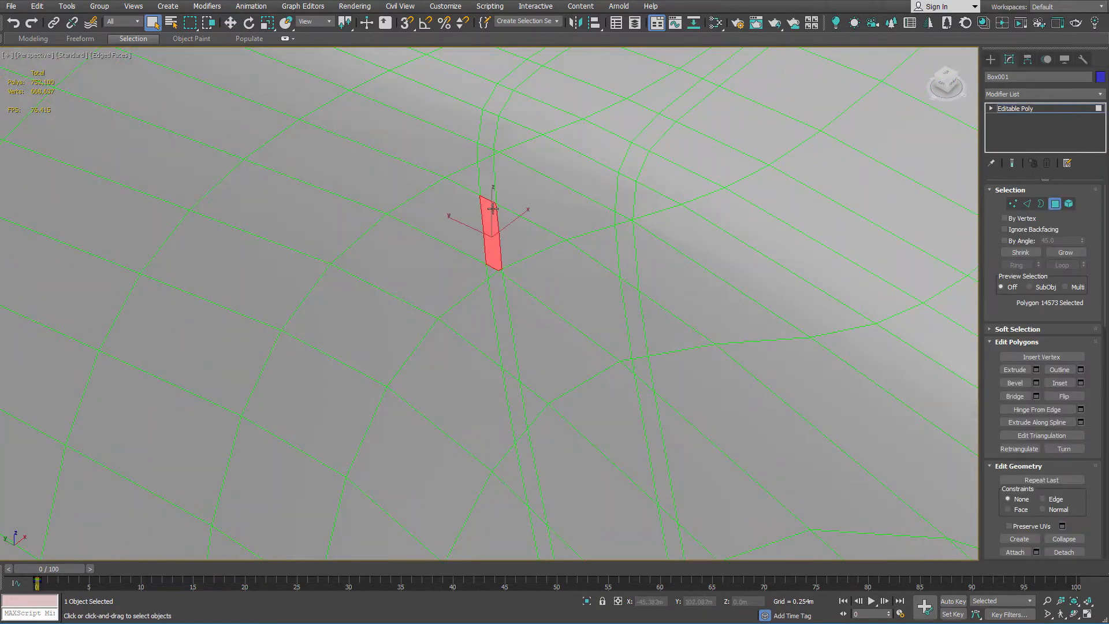
pyautogui.keyDown('ctrl'); pyautogui.click(490, 179); pyautogui.keyUp('ctrl')
pyautogui.keyDown('ctrl'); pyautogui.click(488, 149); pyautogui.keyUp('ctrl')
pyautogui.keyDown('ctrl'); pyautogui.click(487, 132); pyautogui.keyUp('ctrl')
# Extend the polygon selection along all the narrow imprinted strips around the nacelle's end window and across its top, with the nacelle isolated.
pyautogui.scroll(-6, 518, 229)
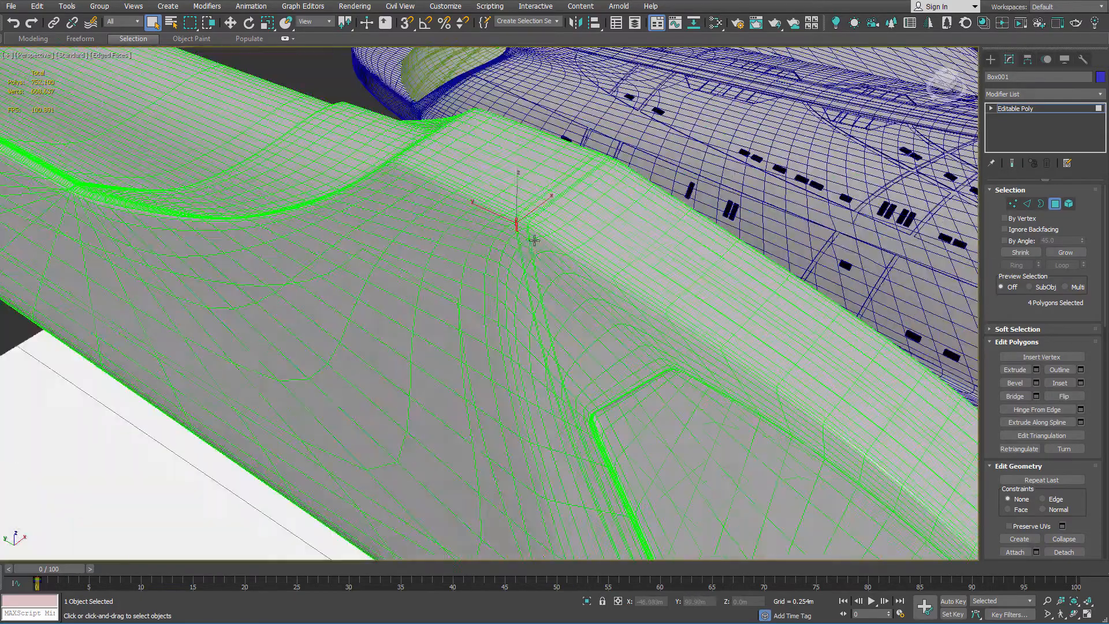
pyautogui.scroll(-8, 601, 329)
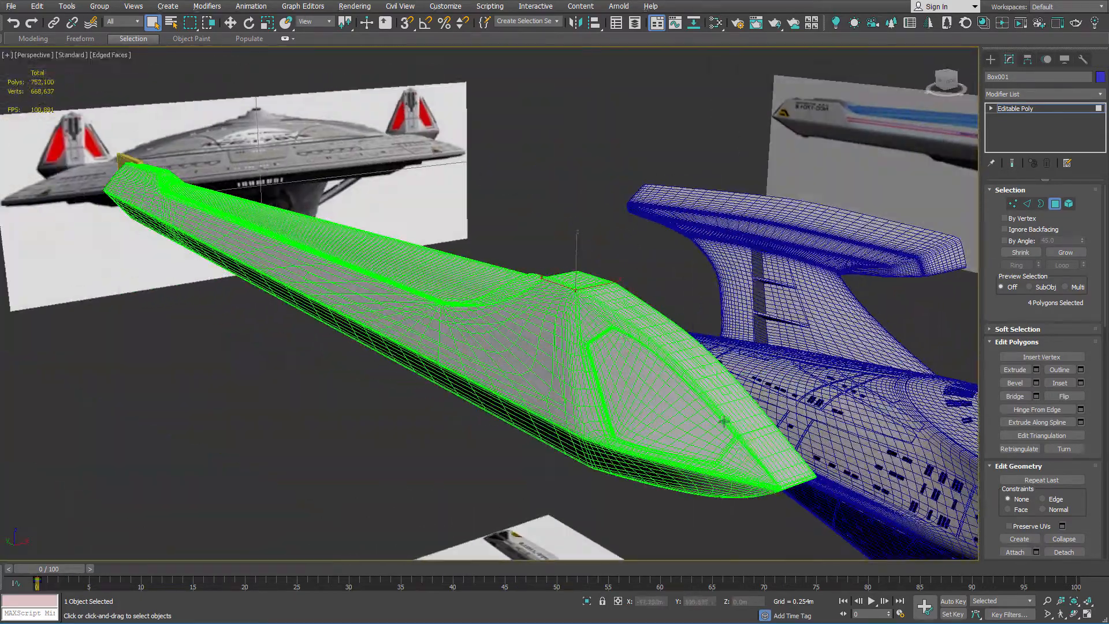
pyautogui.scroll(5, 723, 421)
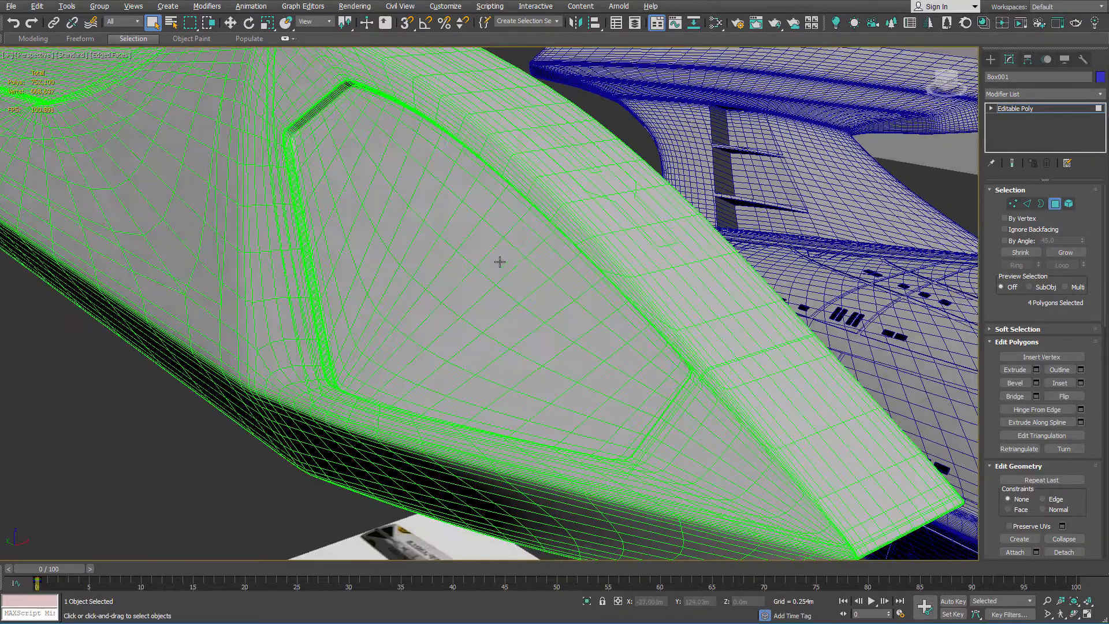
pyautogui.scroll(10, 497, 262)
pyautogui.scroll(4, 459, 180)
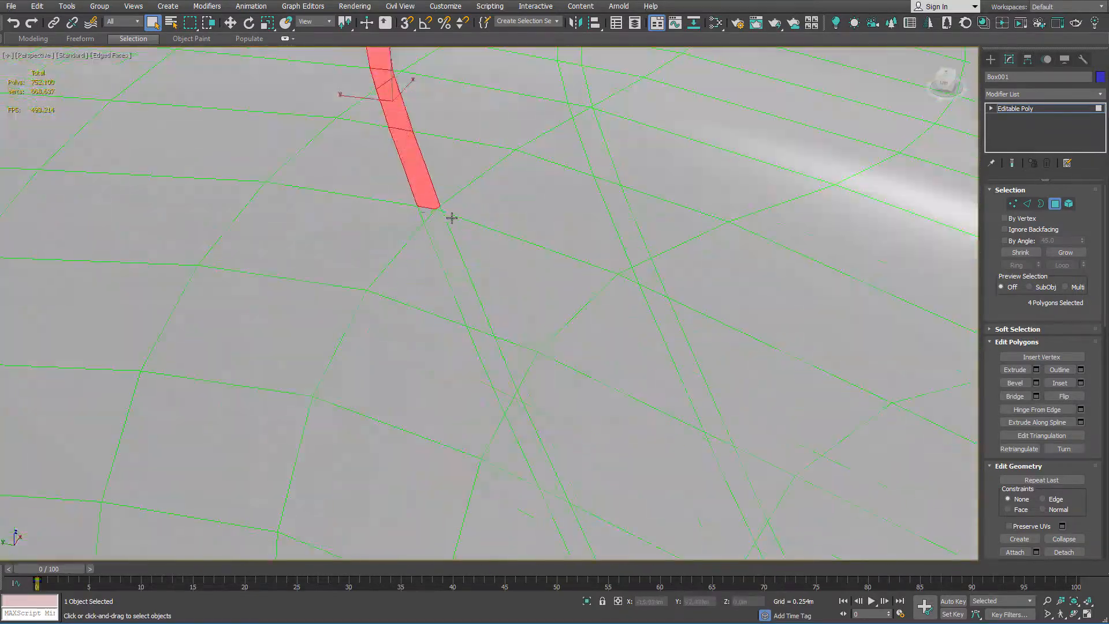
pyautogui.keyDown('ctrl'); pyautogui.click(439, 225); pyautogui.keyUp('ctrl')
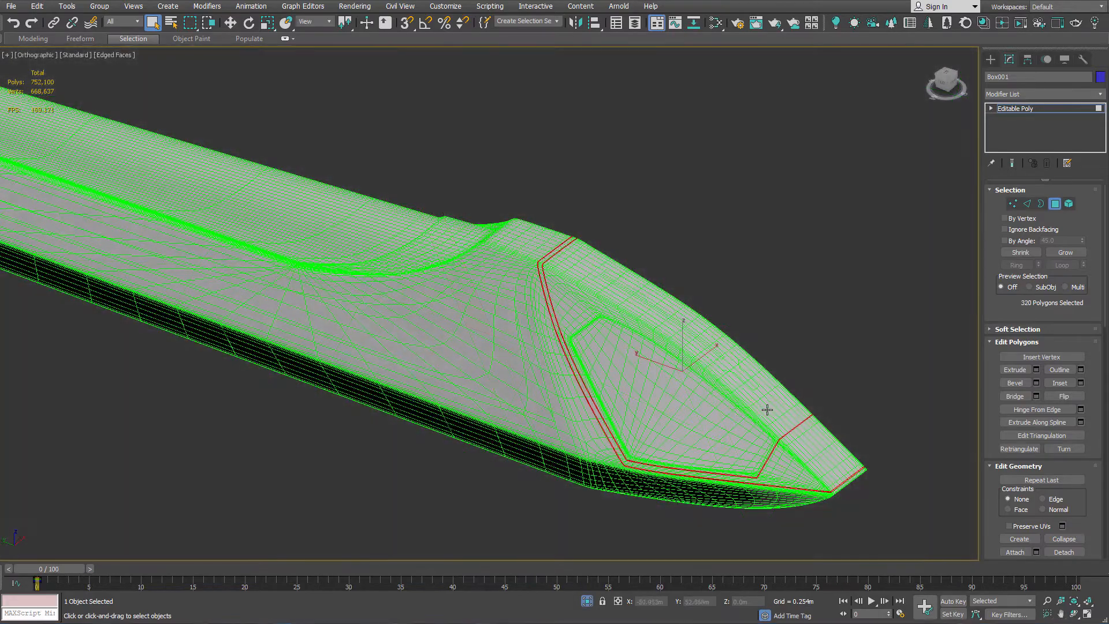
# Examine the selected strips close up around the end window, and check the whole nacelle in the Top view.
pyautogui.keyDown('alt'); pyautogui.moveTo(767, 408); pyautogui.dragTo(707, 404, button='middle'); pyautogui.keyUp('alt')
pyautogui.scroll(8, 706, 401)
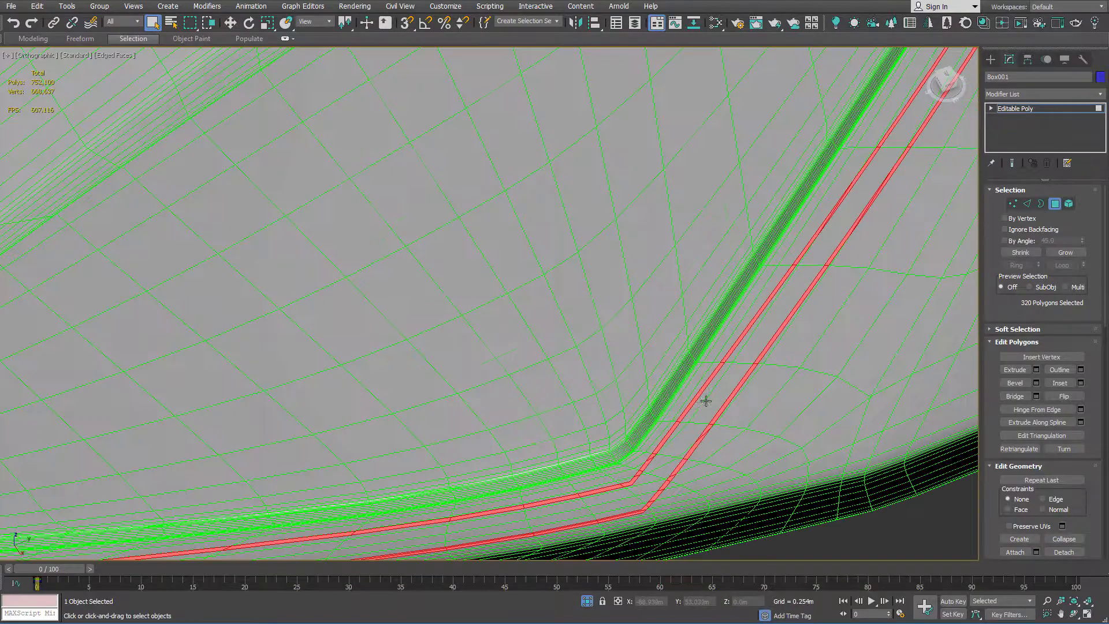
pyautogui.scroll(3, 762, 235)
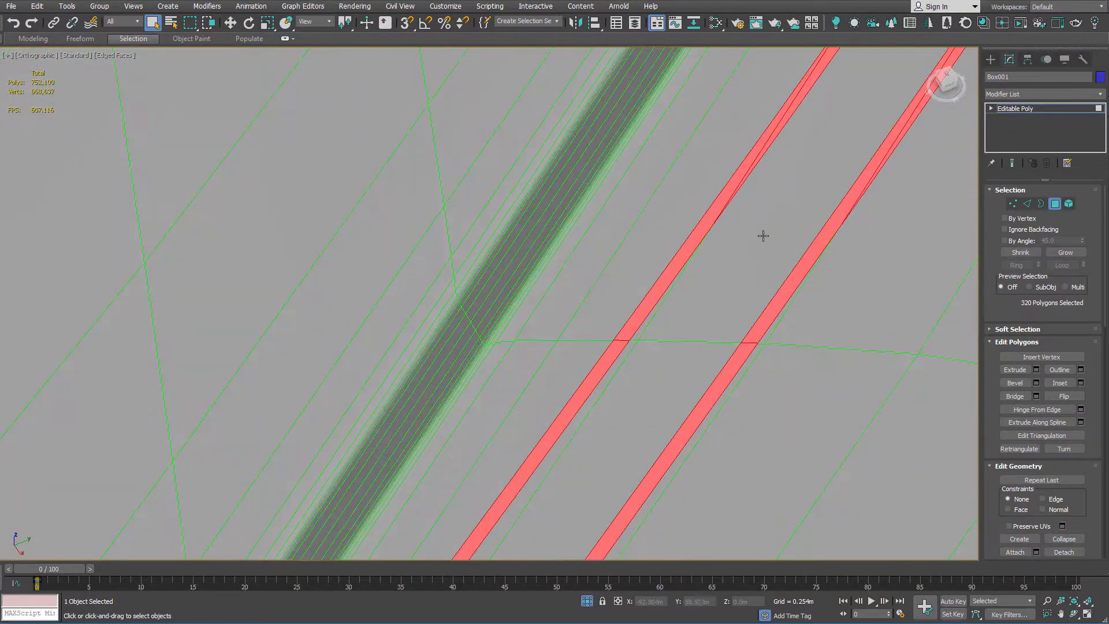
pyautogui.scroll(-10, 693, 277)
pyautogui.keyDown('alt'); pyautogui.moveTo(639, 237); pyautogui.dragTo(738, 262, button='middle'); pyautogui.keyUp('alt')
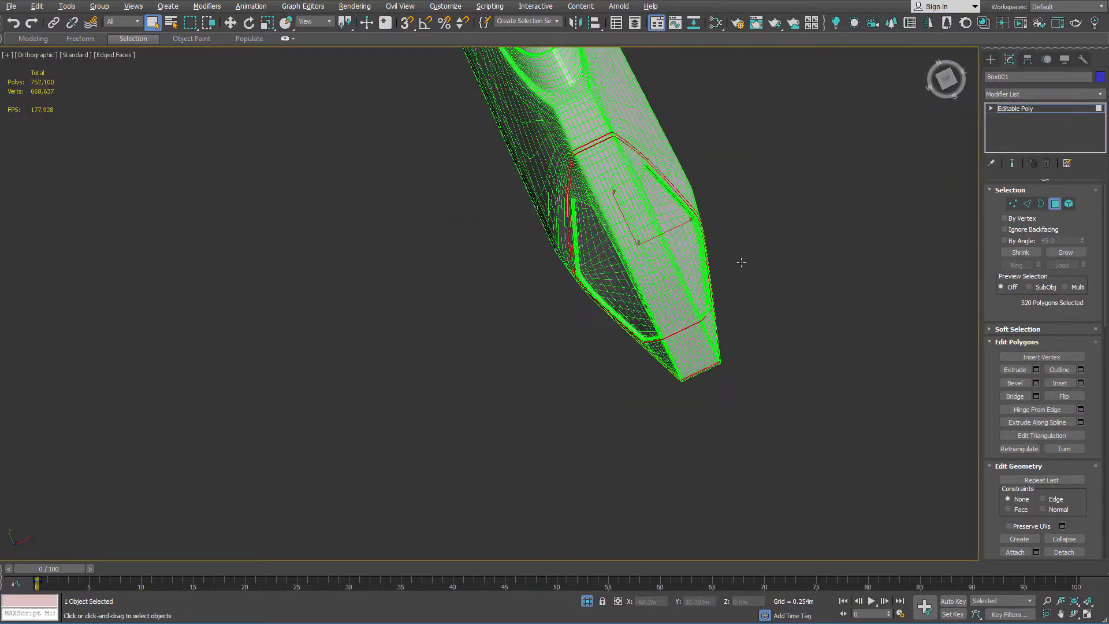
pyautogui.press('t')
pyautogui.press('z')
pyautogui.scroll(-3, 706, 270)
pyautogui.scroll(-5, 699, 263)
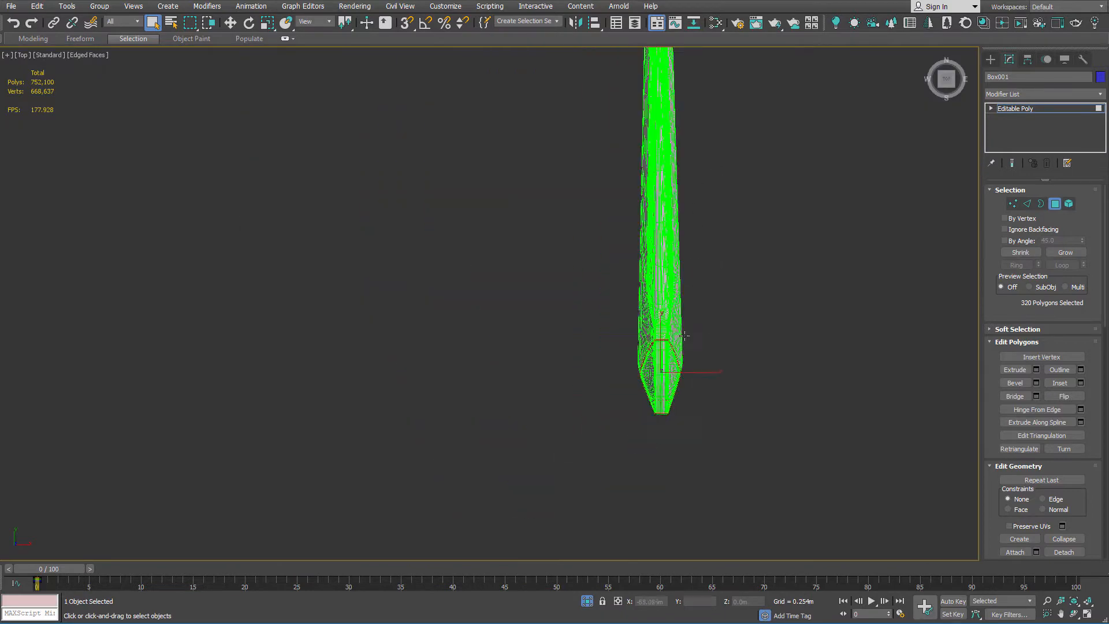
pyautogui.scroll(6, 730, 277)
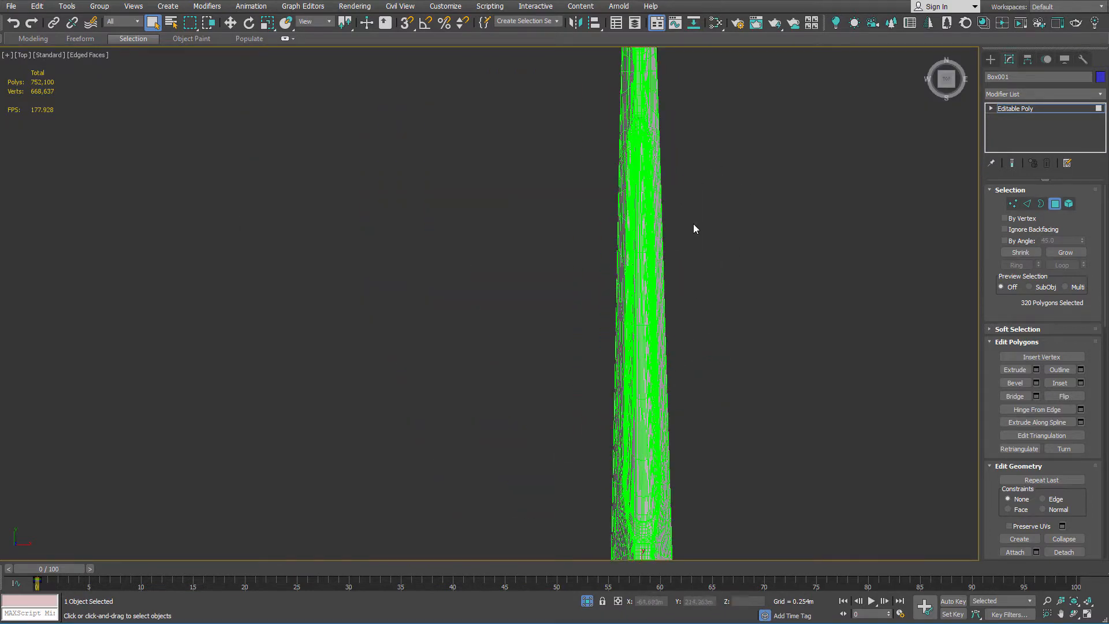
pyautogui.moveTo(669, 132); pyautogui.dragTo(668, 328, button='middle')
pyautogui.scroll(5, 644, 283)
pyautogui.scroll(-7, 647, 280)
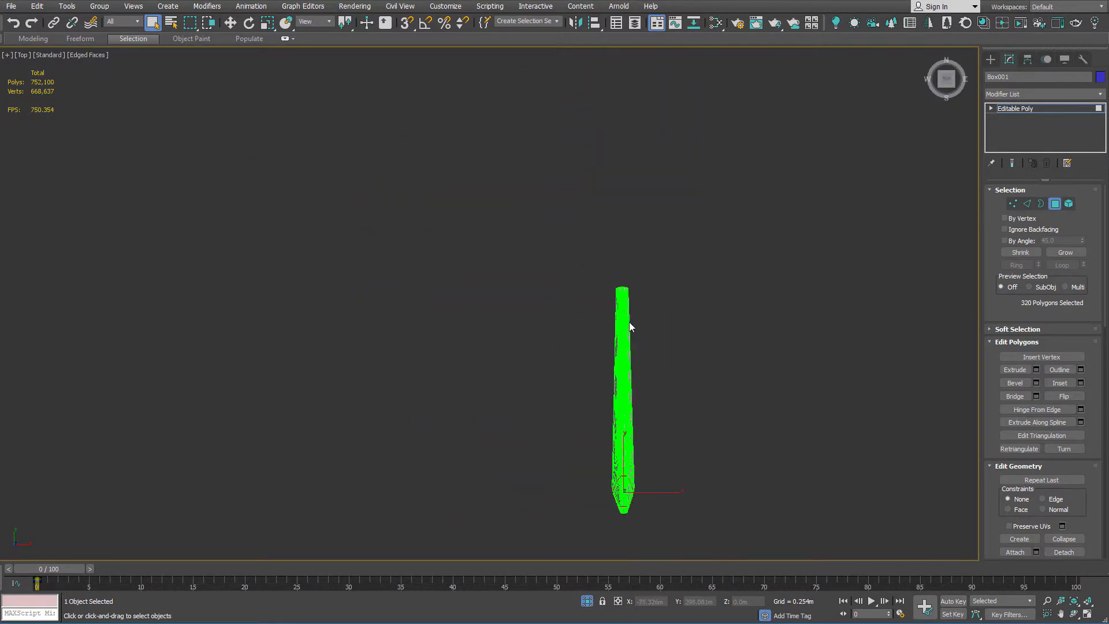
pyautogui.scroll(2, 633, 390)
pyautogui.scroll(1, 613, 421)
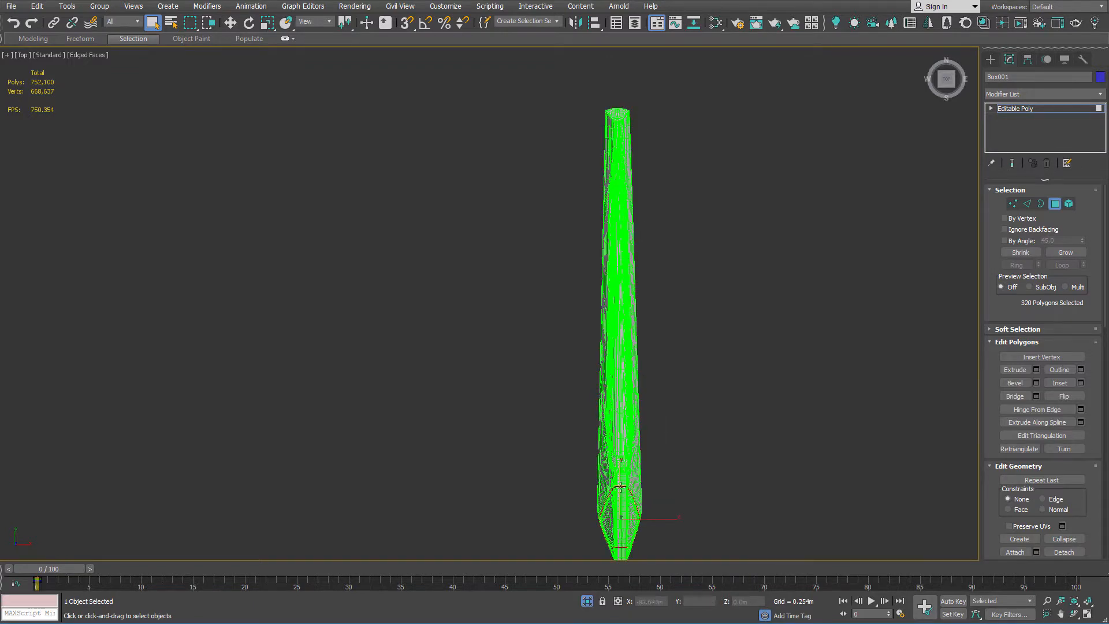
# Inspect the selected strips along the nacelle's side, upper ridge and pointed tip from angled views.
pyautogui.keyDown('alt'); pyautogui.moveTo(537, 448); pyautogui.dragTo(593, 277, button='middle'); pyautogui.keyUp('alt')
pyautogui.scroll(5, 621, 305)
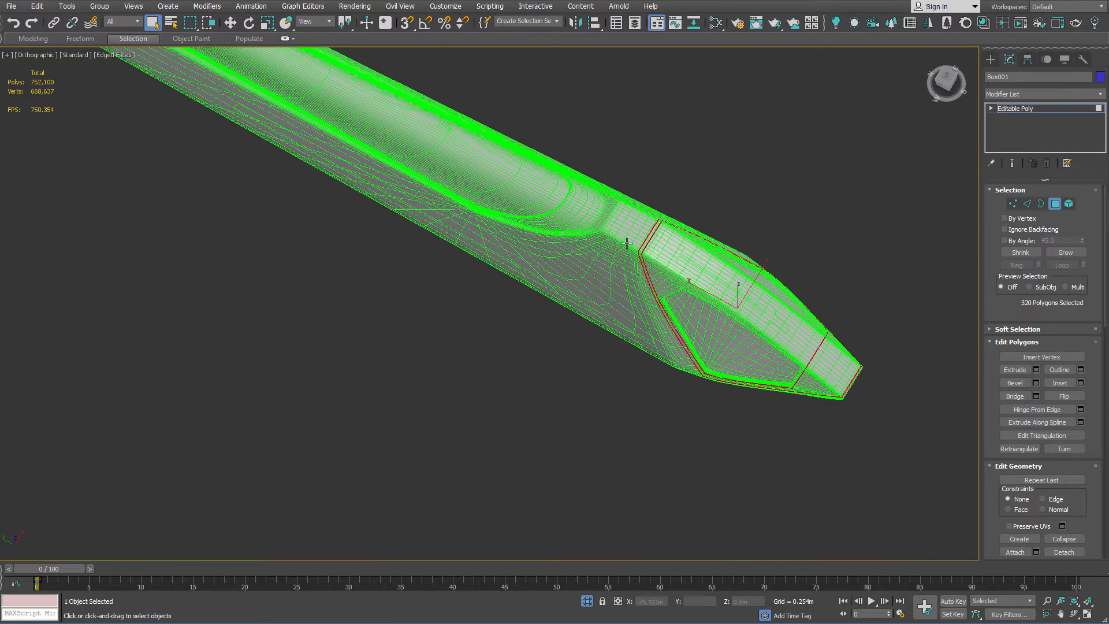
pyautogui.keyDown('alt'); pyautogui.moveTo(685, 259); pyautogui.dragTo(690, 291, button='middle'); pyautogui.keyUp('alt')
pyautogui.scroll(5, 713, 243)
pyautogui.scroll(-6, 688, 265)
pyautogui.scroll(4, 693, 295)
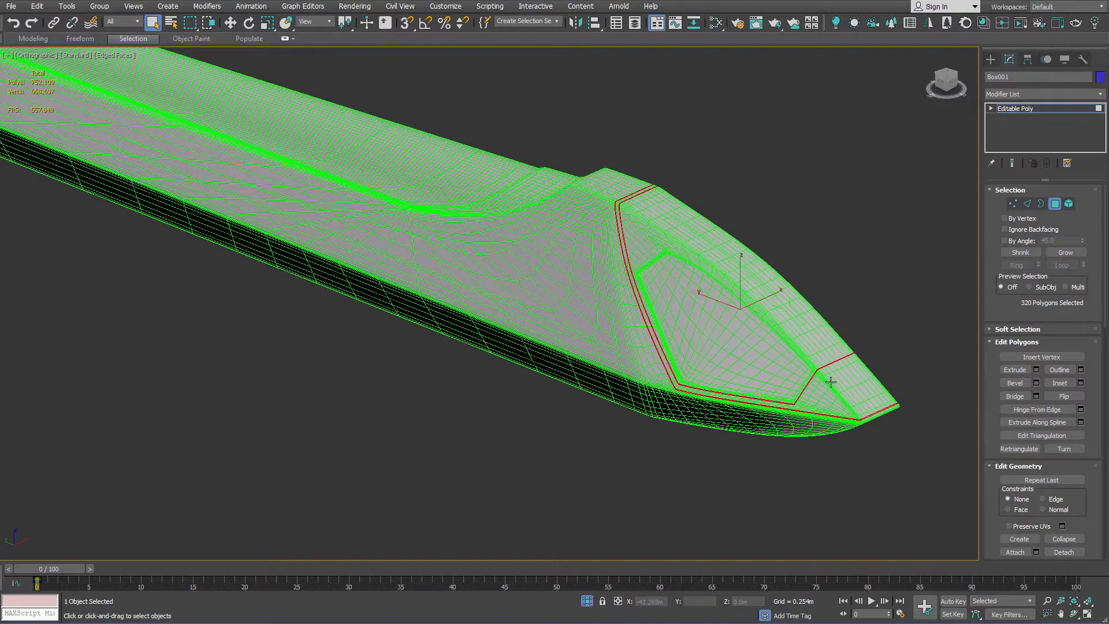
pyautogui.scroll(2, 823, 373)
pyautogui.scroll(2, 832, 374)
pyautogui.scroll(2, 825, 356)
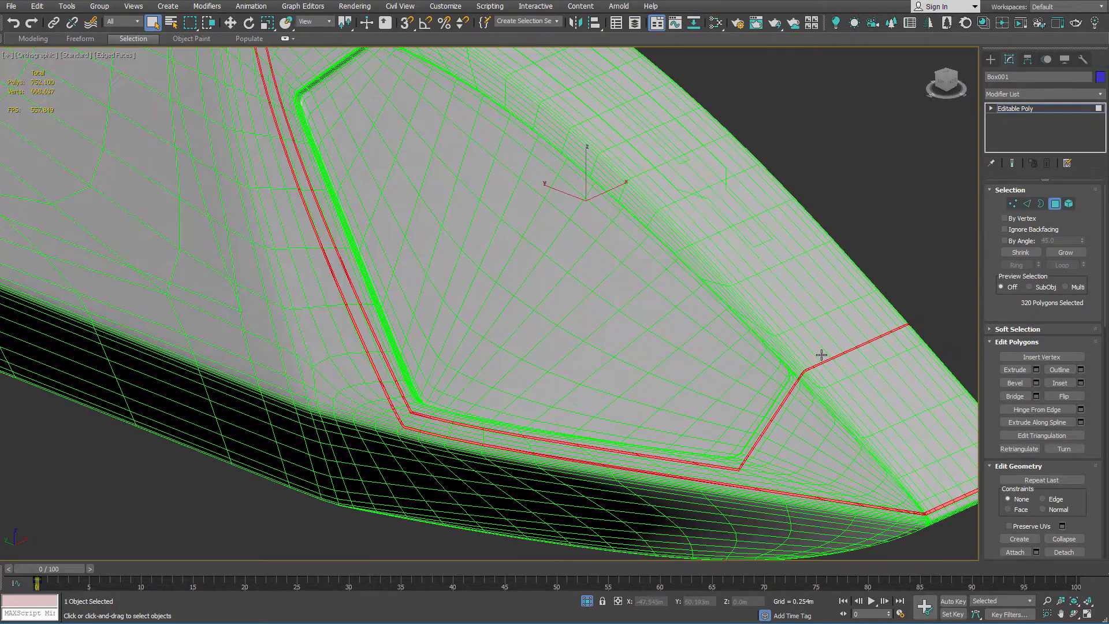
# Extrude the selected narrow panel-line strips around the nacelle's end window to a height of -0.05 m, with edge display off.
pyautogui.press('F4')
pyautogui.scroll(2, 721, 321)
pyautogui.keyDown('alt'); pyautogui.moveTo(721, 321); pyautogui.dragTo(761, 321, button='middle'); pyautogui.keyUp('alt')
pyautogui.scroll(3, 353, 356)
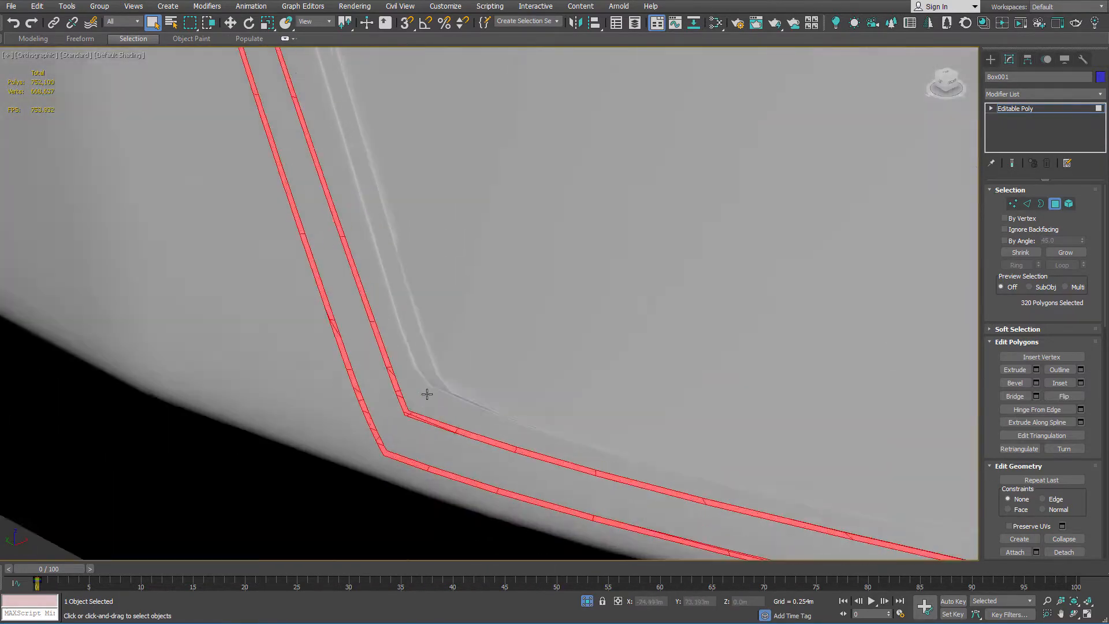
pyautogui.rightClick(389, 398)
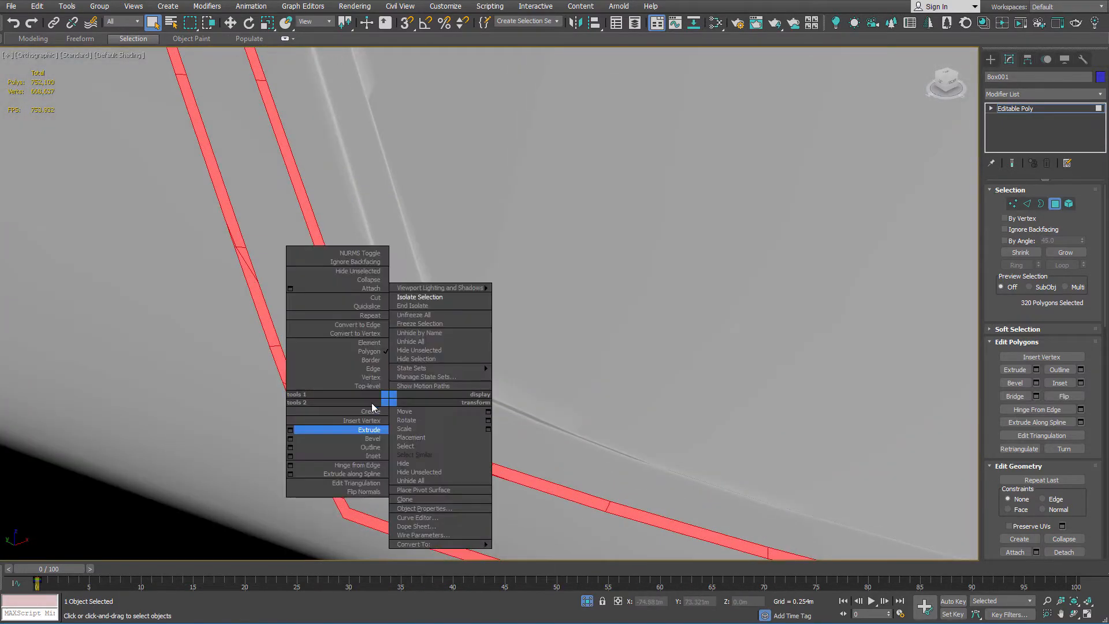
pyautogui.click(291, 429)
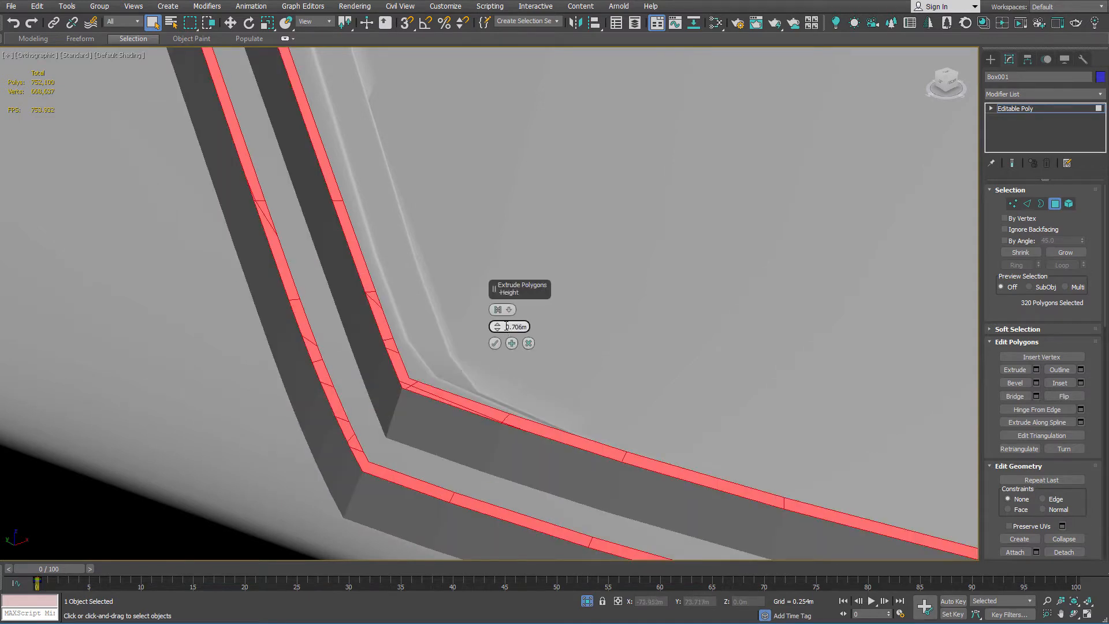
pyautogui.moveTo(497, 327); pyautogui.dragTo(502, 404)
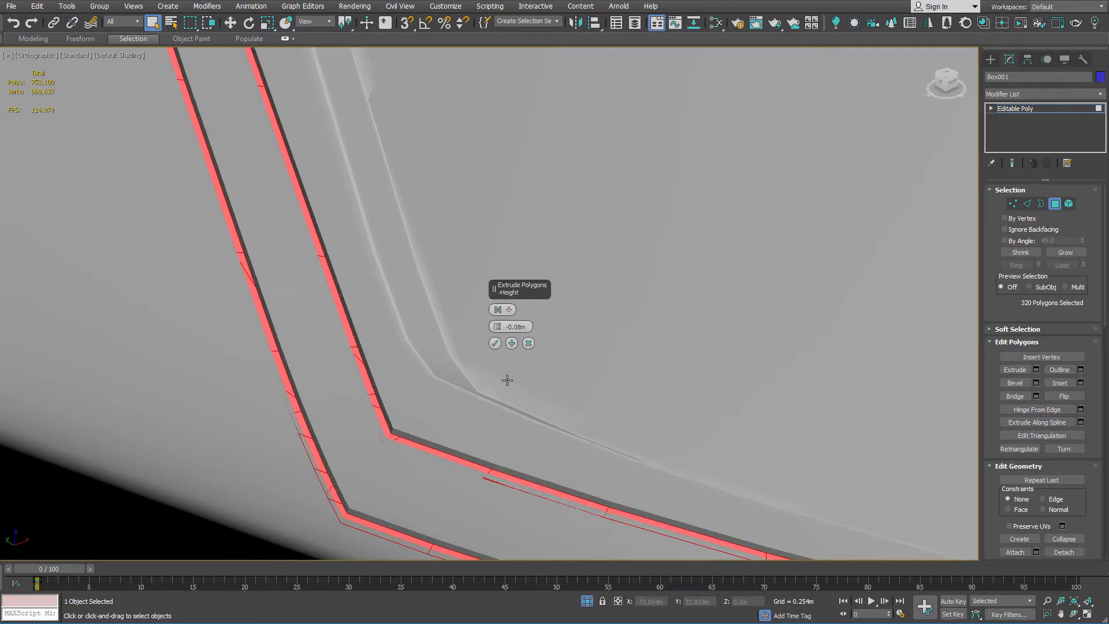
pyautogui.scroll(3, 520, 324)
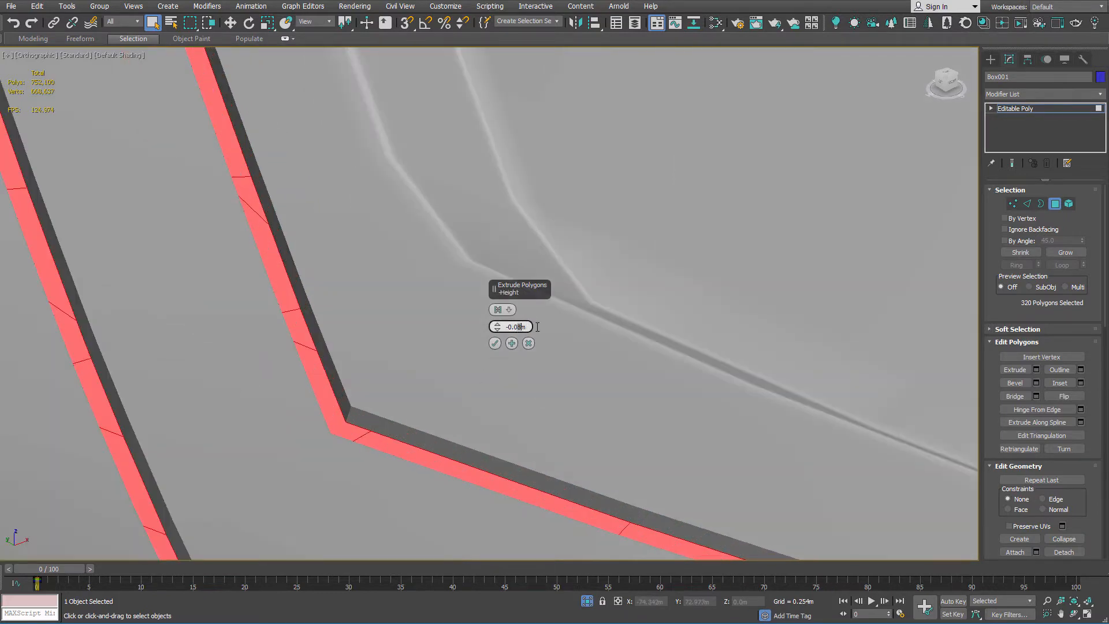
pyautogui.press('Return')
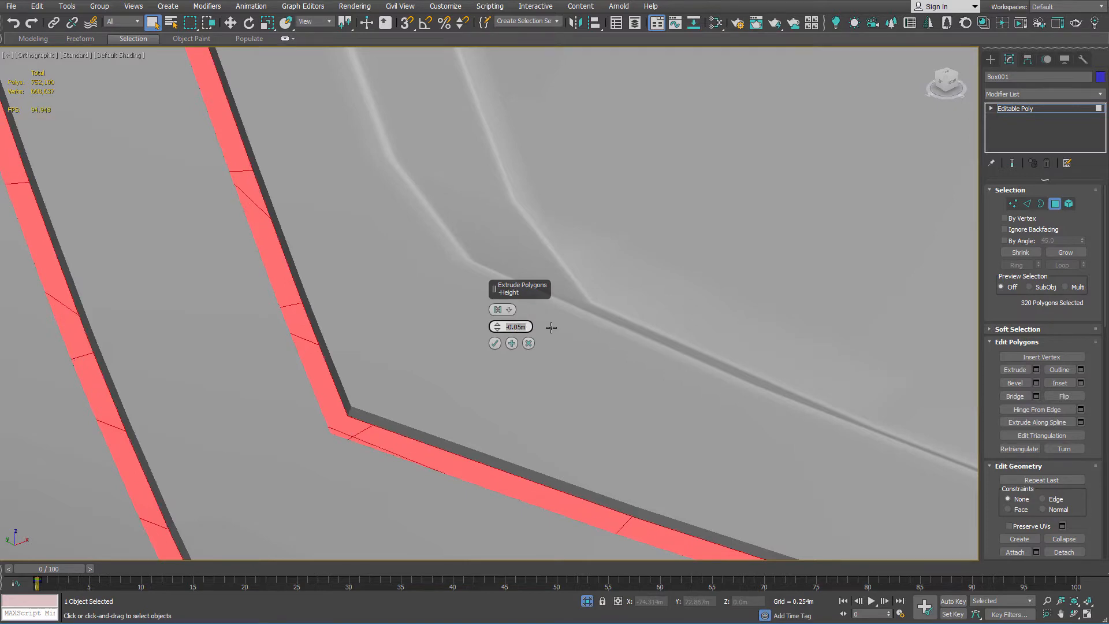
pyautogui.scroll(-12, 343, 320)
pyautogui.moveTo(414, 387); pyautogui.dragTo(504, 544, button='middle')
pyautogui.scroll(2, 328, 79)
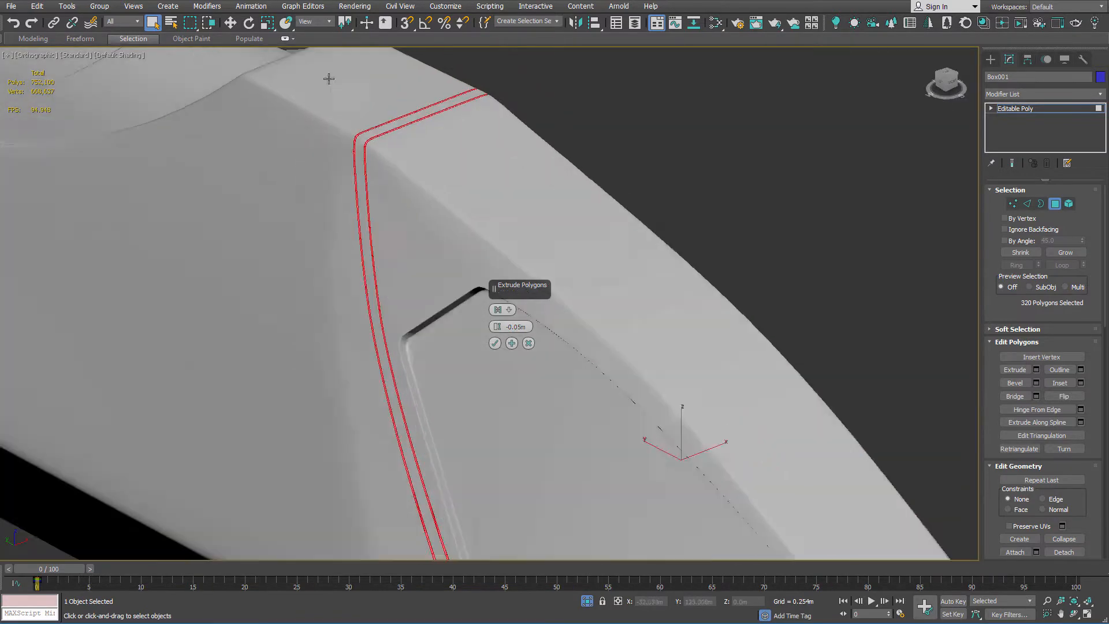
pyautogui.scroll(8, 328, 79)
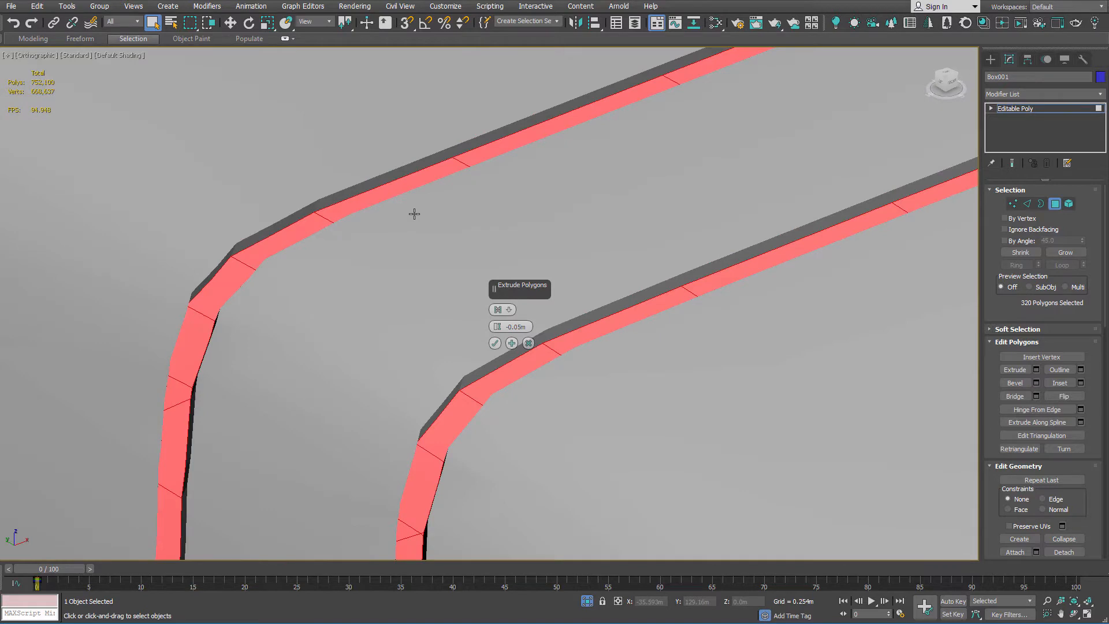
pyautogui.click(495, 343)
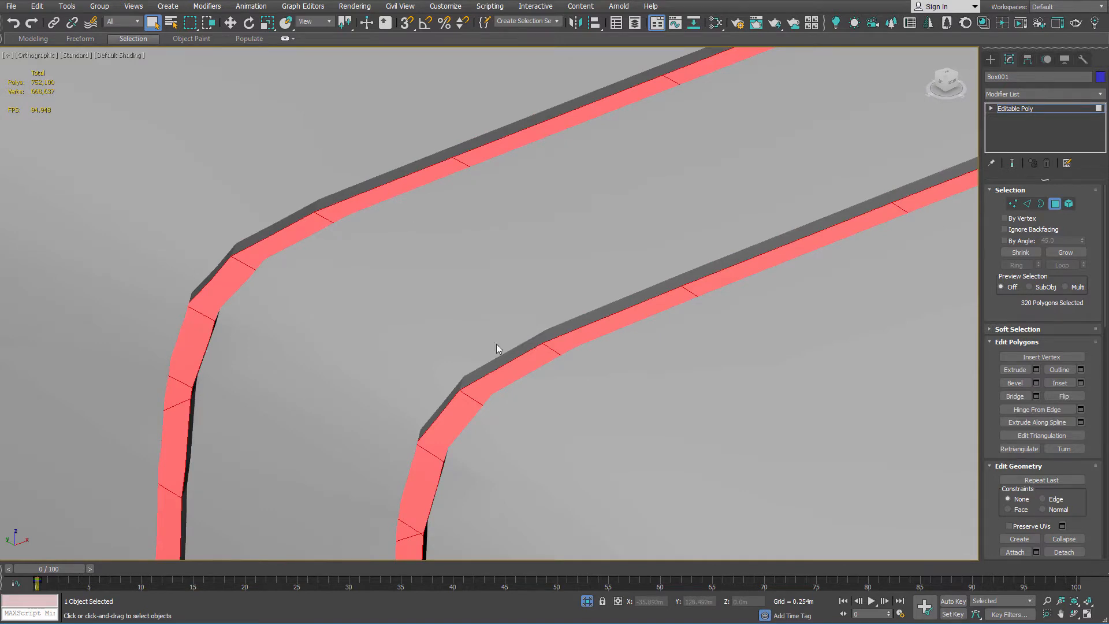
# Leave Polygon mode and inspect the recessed panel lines around the end window, along the side and across the ridge.
pyautogui.press('4')
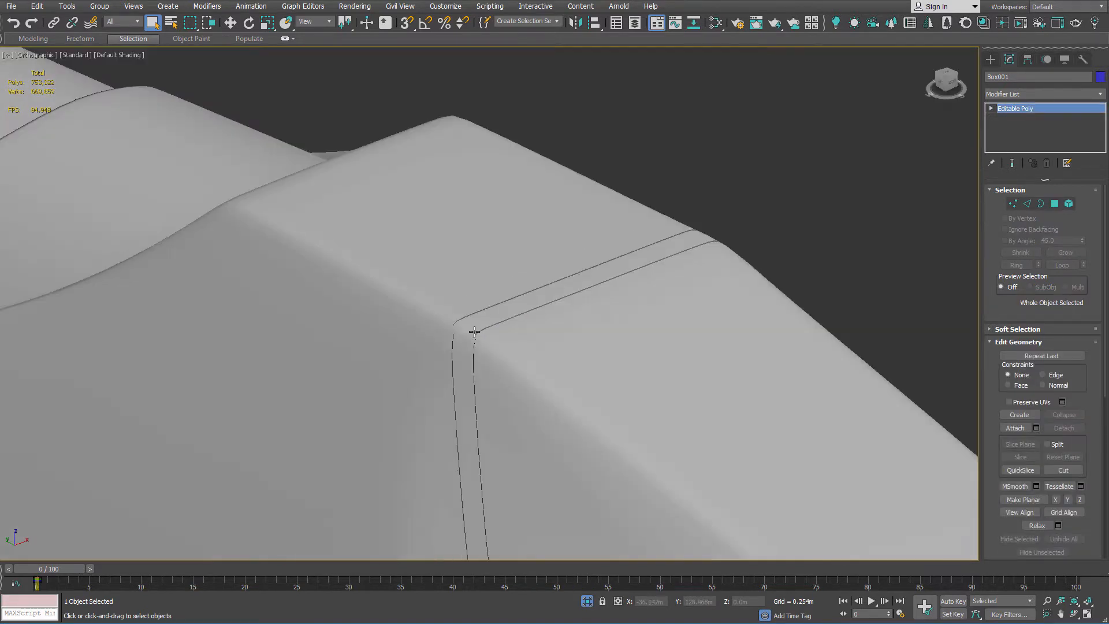
pyautogui.scroll(-2, 479, 345)
pyautogui.keyDown('alt'); pyautogui.moveTo(479, 345); pyautogui.dragTo(550, 346, button='middle'); pyautogui.keyUp('alt')
pyautogui.scroll(5, 715, 324)
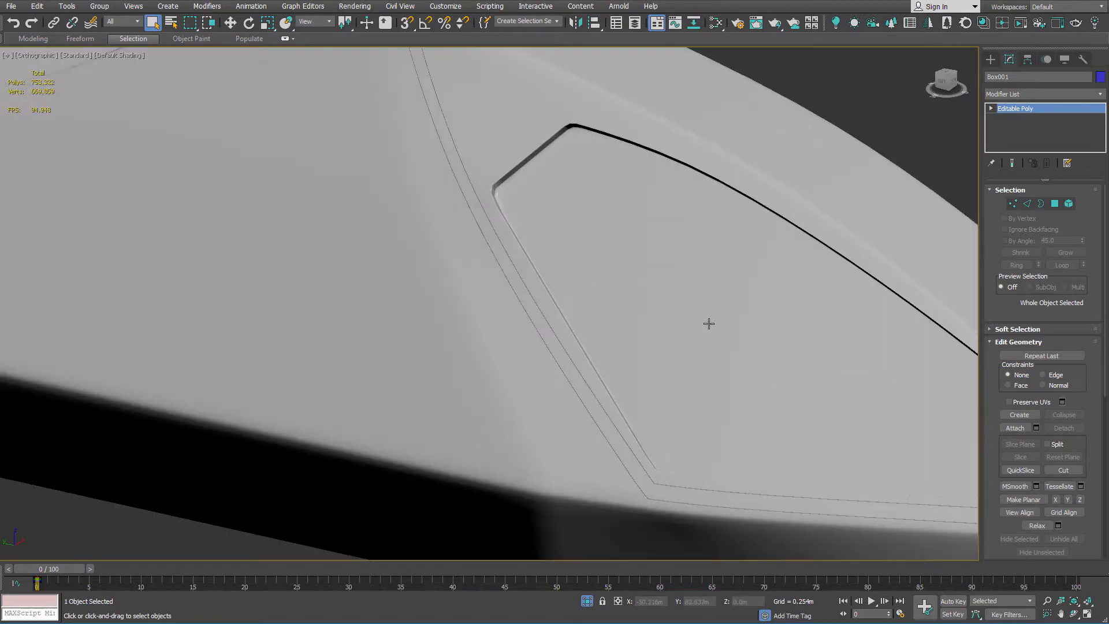
pyautogui.scroll(-4, 708, 324)
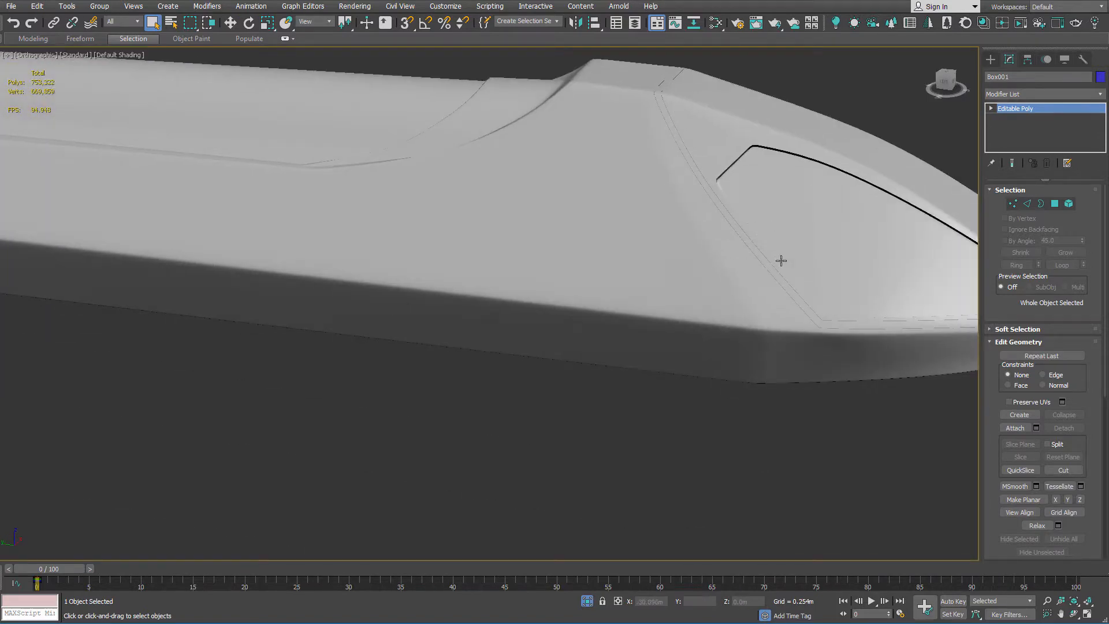
pyautogui.scroll(-4, 781, 261)
pyautogui.keyDown('alt'); pyautogui.moveTo(700, 329); pyautogui.dragTo(755, 448, button='middle'); pyautogui.keyUp('alt')
pyautogui.scroll(6, 667, 409)
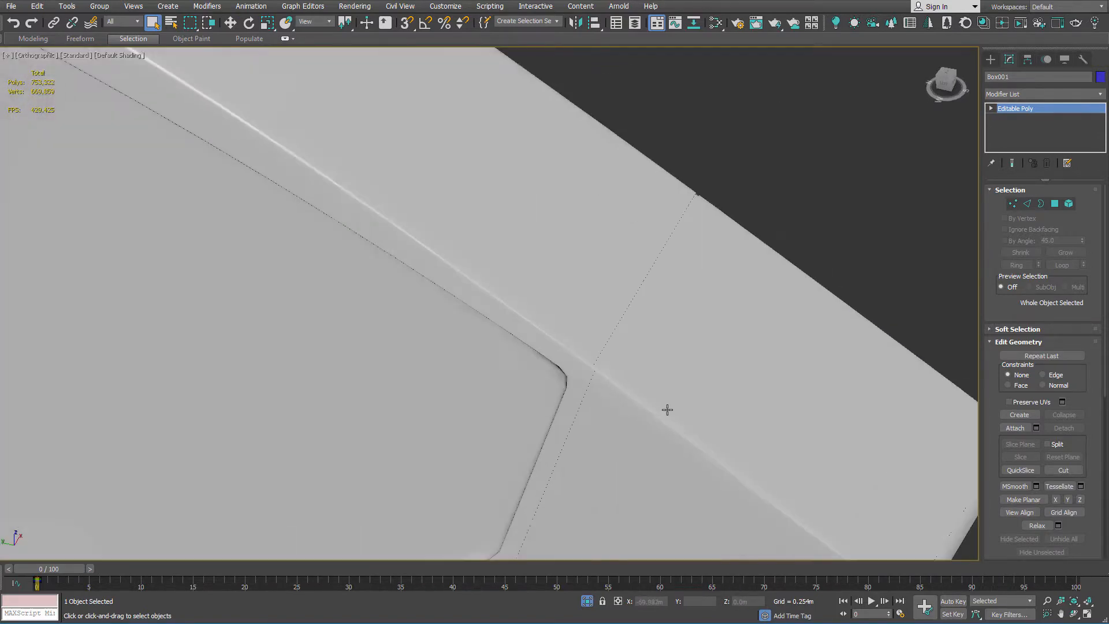
pyautogui.scroll(-6, 667, 410)
# Set the viewport to High Quality and inspect the panel lines at the nacelle's pointed tip.
pyautogui.click(80, 56)
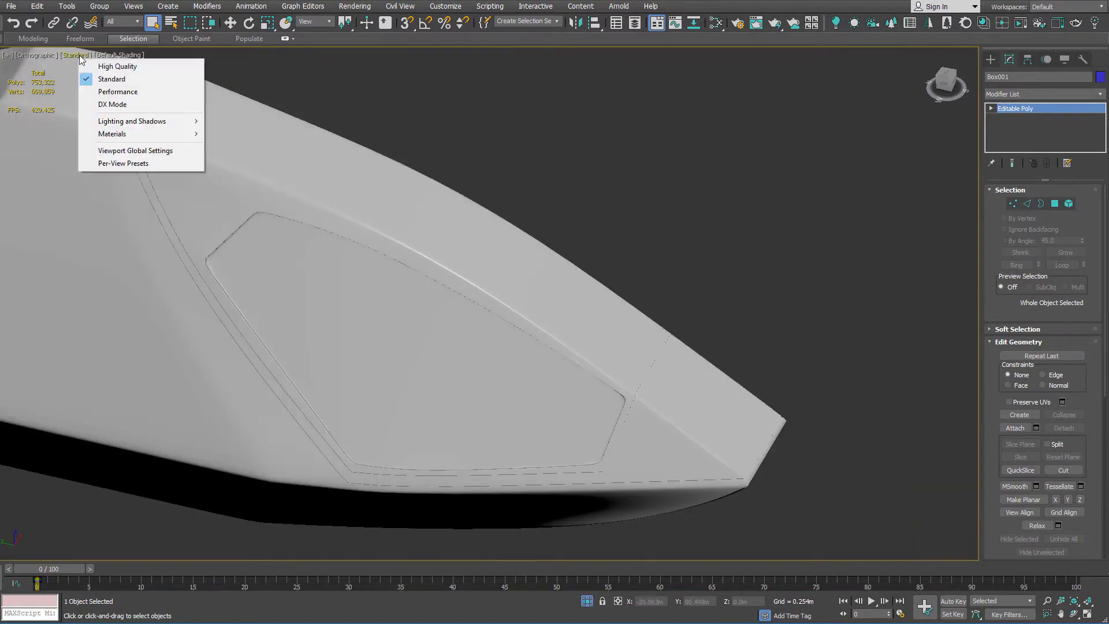
pyautogui.click(117, 66)
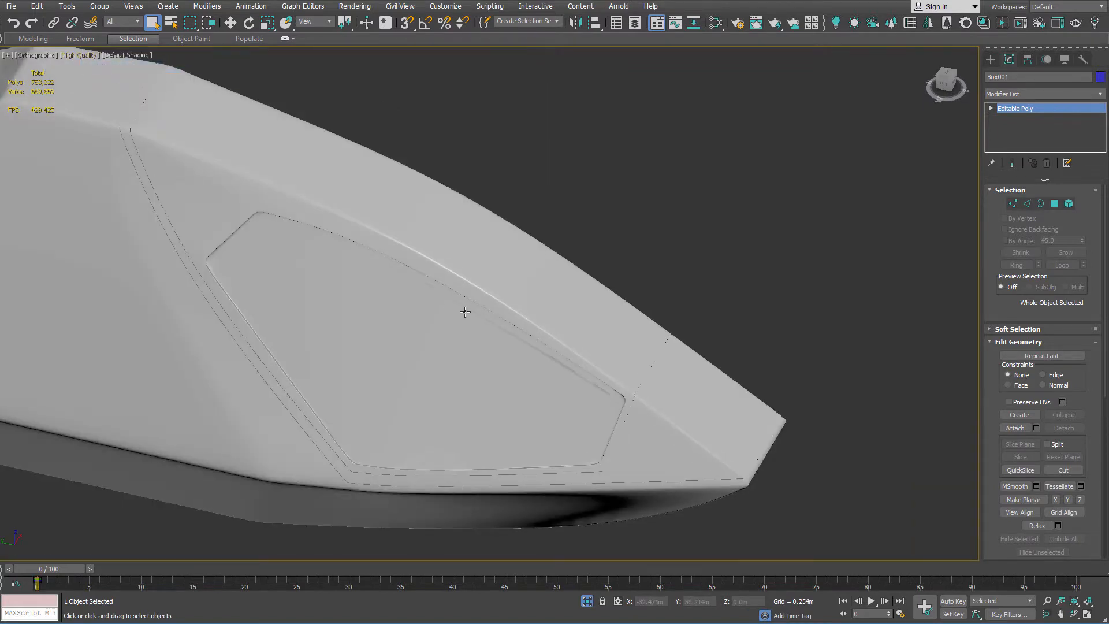
pyautogui.scroll(-4, 468, 327)
pyautogui.keyDown('alt'); pyautogui.moveTo(468, 327); pyautogui.dragTo(527, 292, button='middle'); pyautogui.keyUp('alt')
pyautogui.scroll(5, 535, 332)
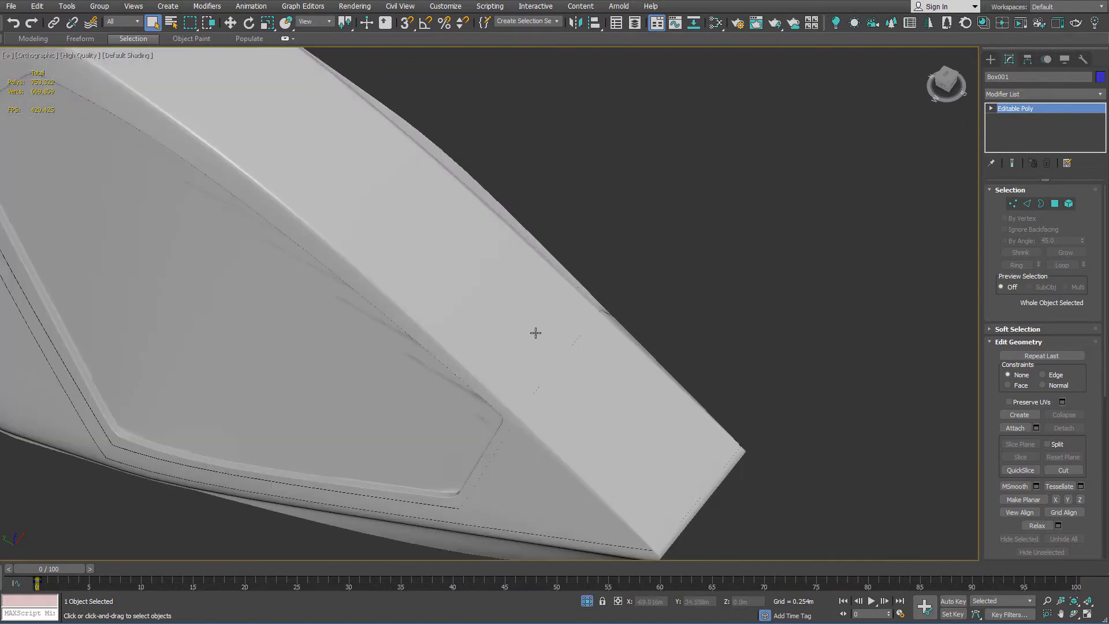
# Show the multi-viewport layout and start a Corona interactive rendering to check the nacelle's panel lines.
pyautogui.hotkey('alt', 'w')
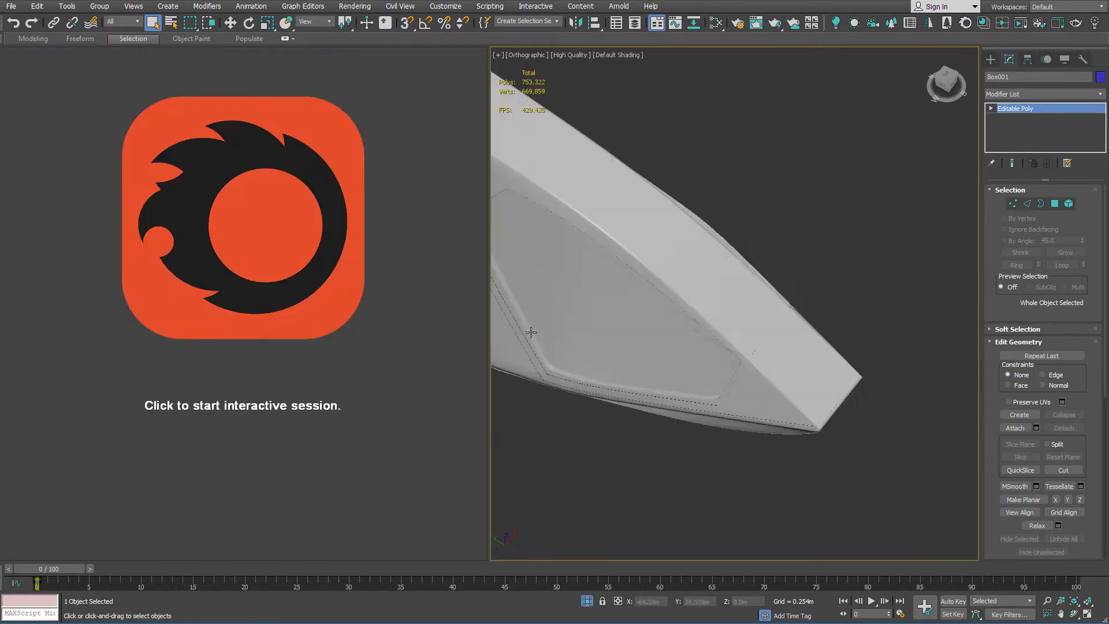
pyautogui.click(268, 246)
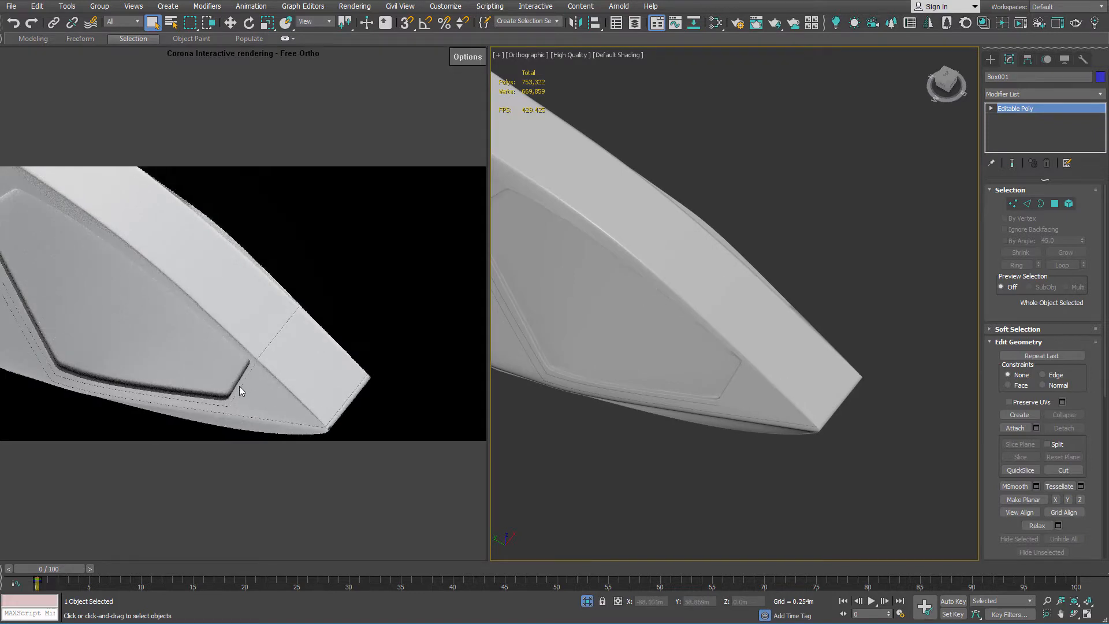
pyautogui.moveTo(712, 344); pyautogui.dragTo(686, 225, button='middle')
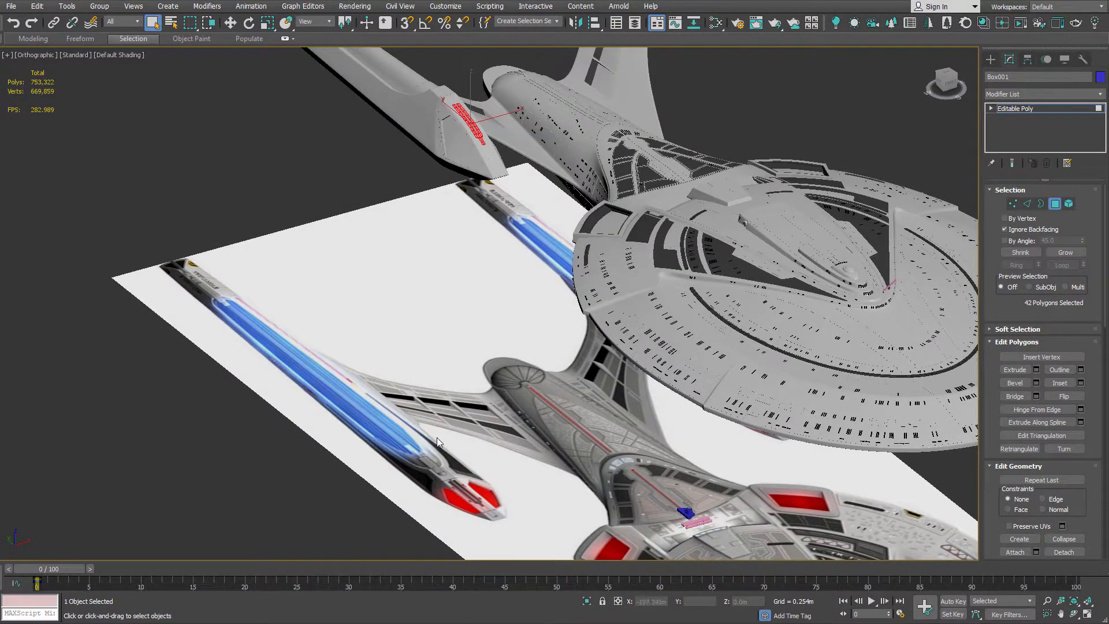
# Check the nacelle tip in the reference image and extrude the selected forked-slot polygons on the ridge to a height of -0.1 m.
pyautogui.scroll(3, 459, 516)
pyautogui.moveTo(458, 516); pyautogui.dragTo(462, 345, button='middle')
pyautogui.scroll(5, 551, 371)
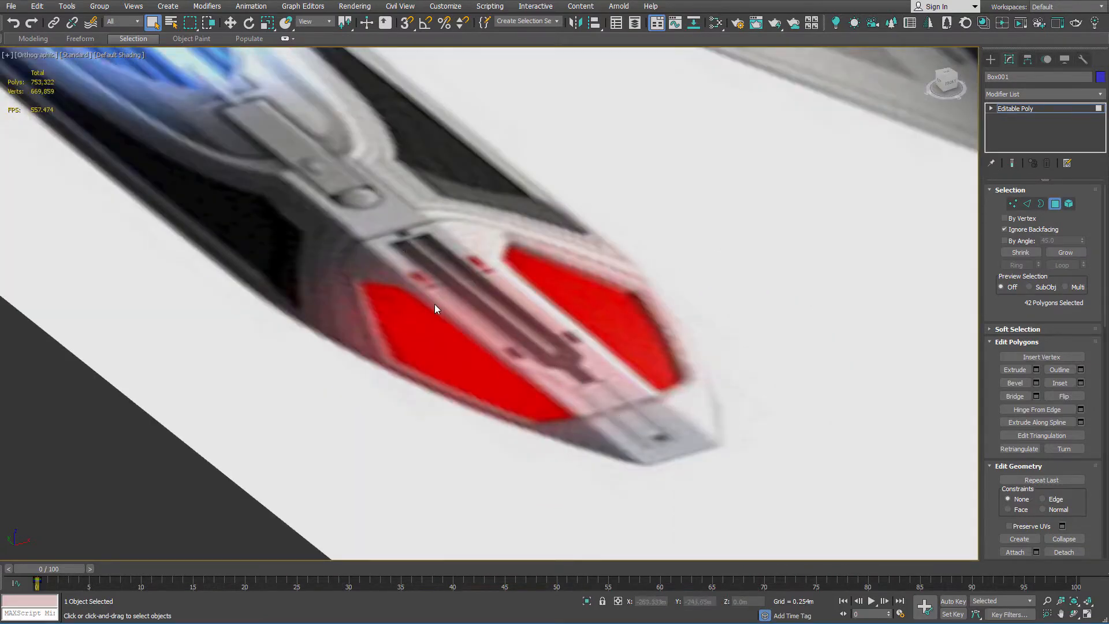
pyautogui.scroll(-8, 438, 147)
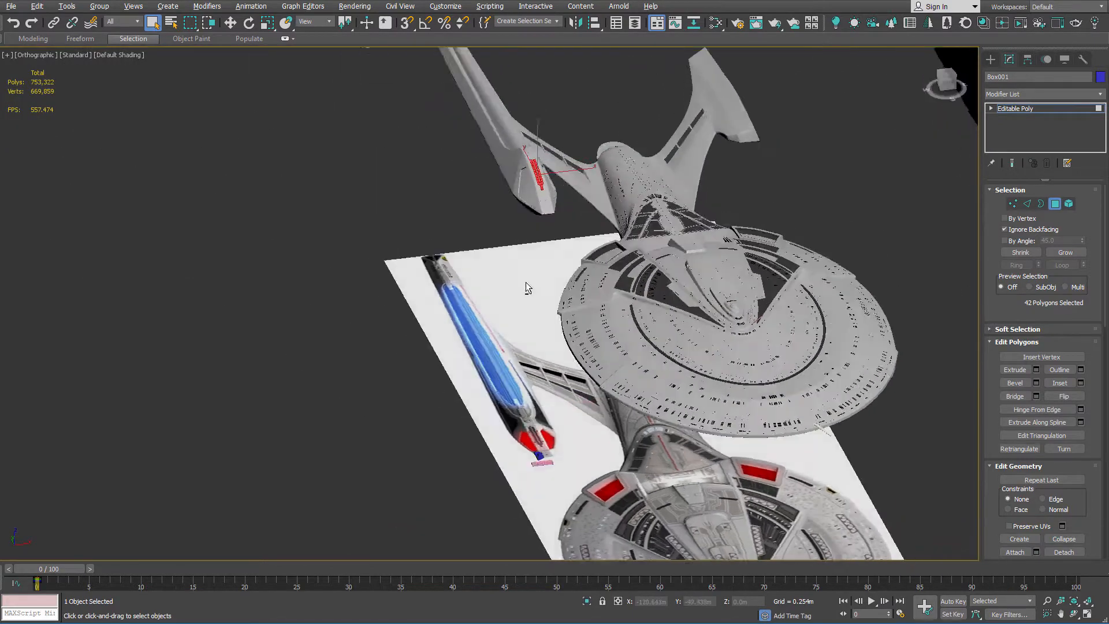
pyautogui.keyDown('alt'); pyautogui.moveTo(525, 282); pyautogui.dragTo(577, 291, button='middle'); pyautogui.keyUp('alt')
pyautogui.scroll(4, 527, 159)
pyautogui.moveTo(527, 159); pyautogui.dragTo(503, 256, button='middle')
pyautogui.scroll(4, 501, 257)
pyautogui.scroll(3, 498, 172)
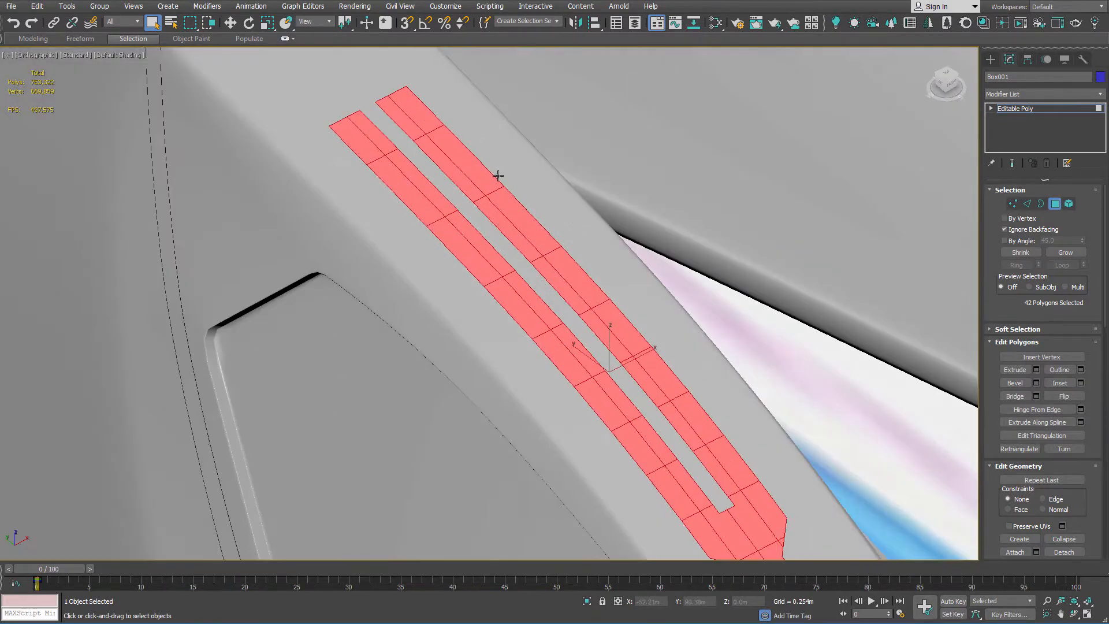
pyautogui.rightClick(497, 175)
pyautogui.click(395, 202)
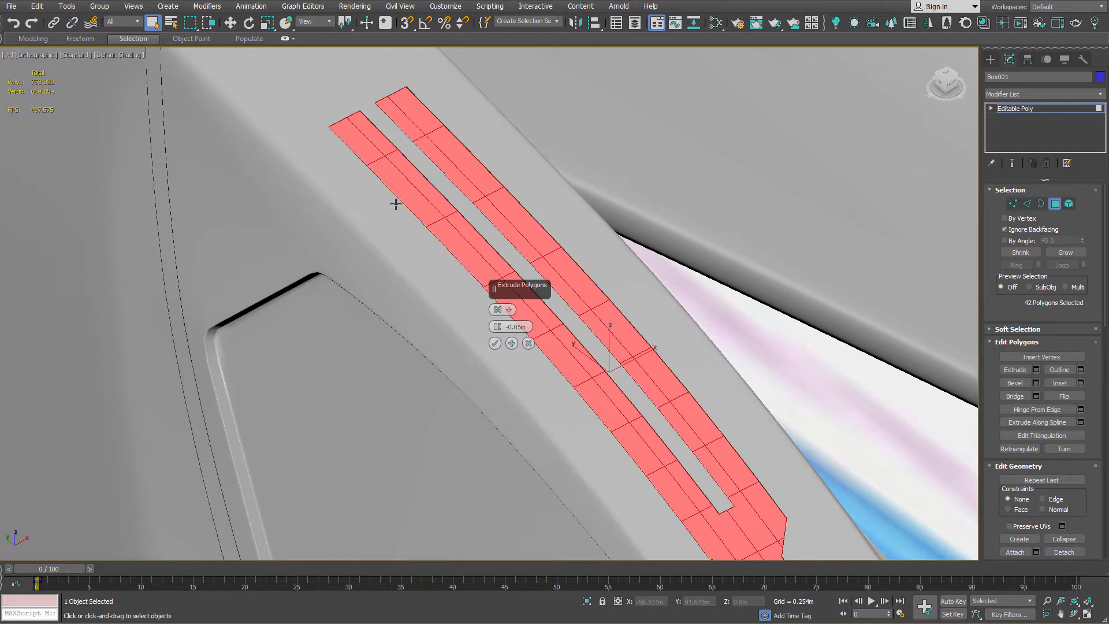
pyautogui.scroll(3, 450, 185)
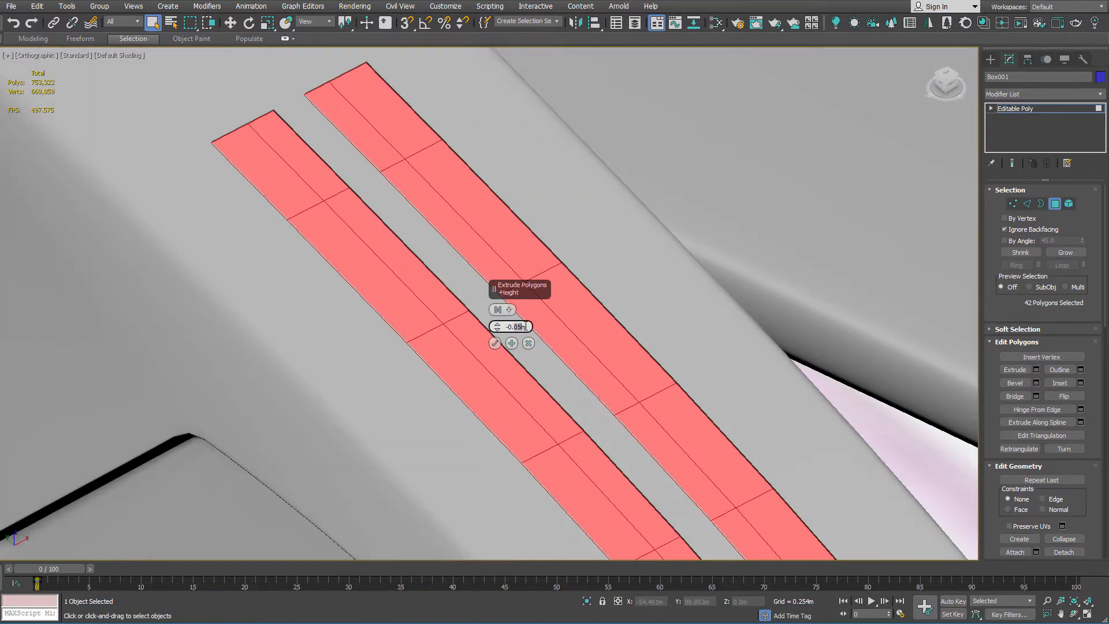
pyautogui.press('Return')
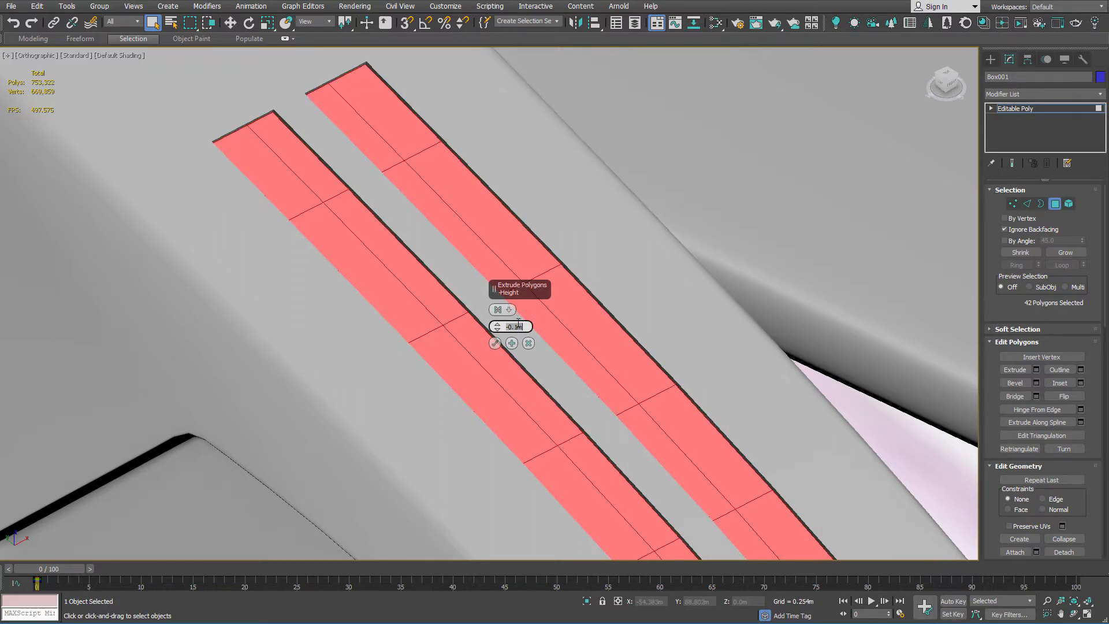
pyautogui.click(496, 345)
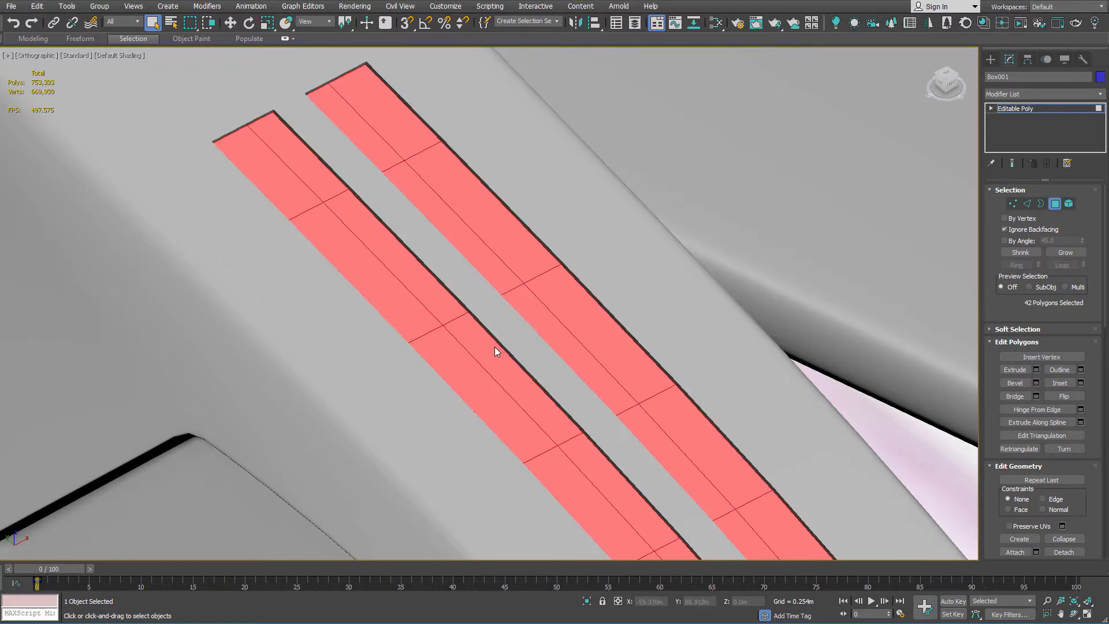
# Assign the dark_gray material to the selected forked-slot polygons and leave Polygon mode.
pyautogui.press('m')
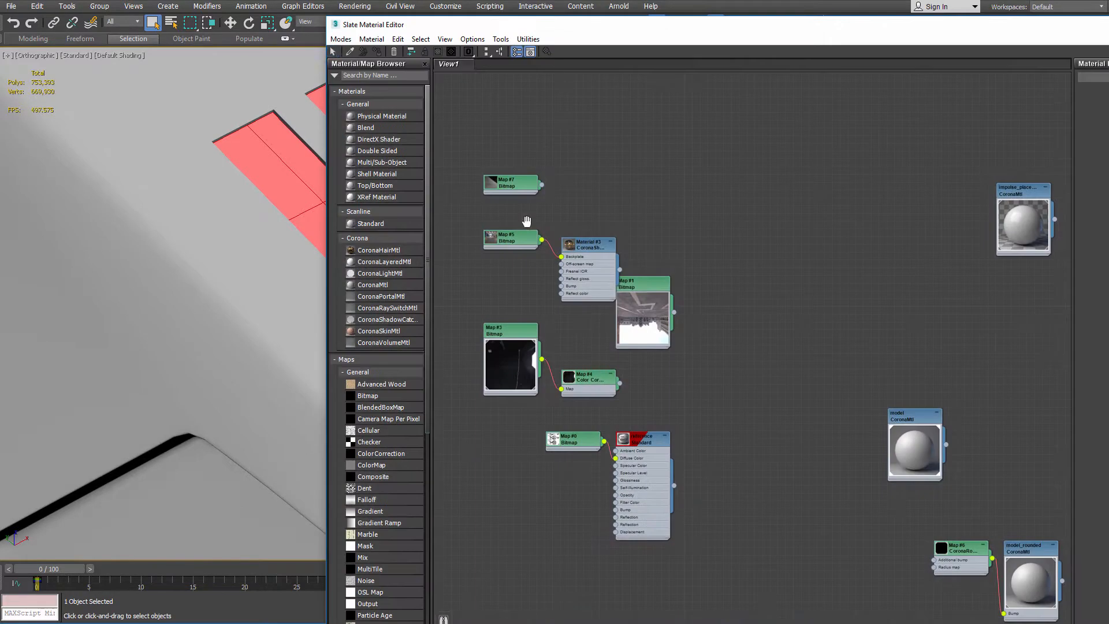
pyautogui.scroll(-4, 736, 303)
pyautogui.moveTo(938, 381); pyautogui.dragTo(850, 338, button='middle')
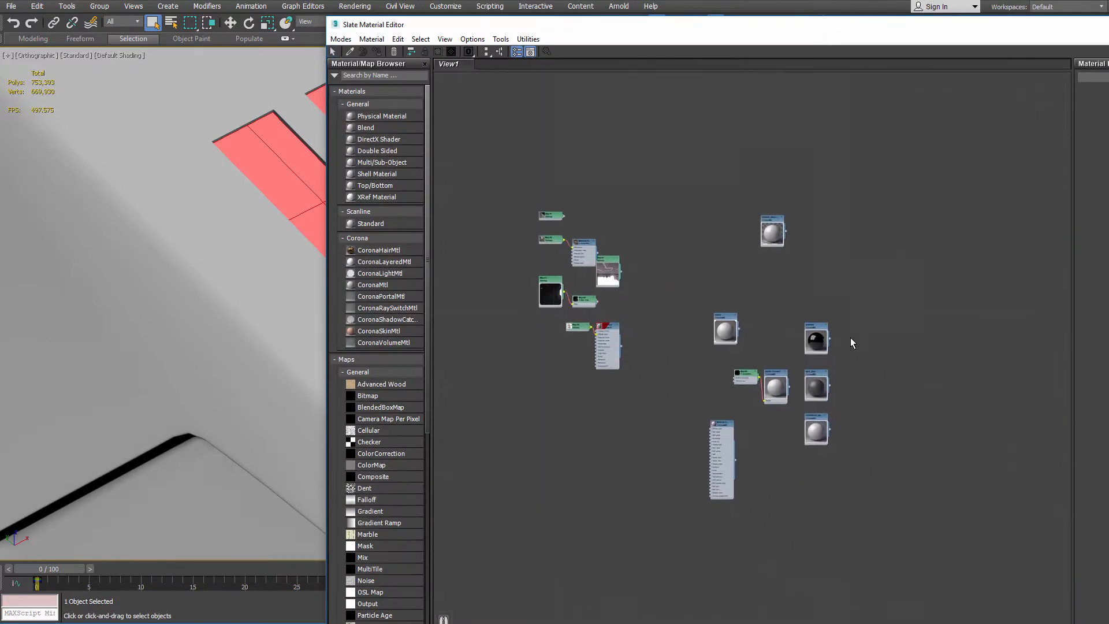
pyautogui.scroll(3, 850, 340)
pyautogui.click(786, 348)
pyautogui.scroll(2, 745, 352)
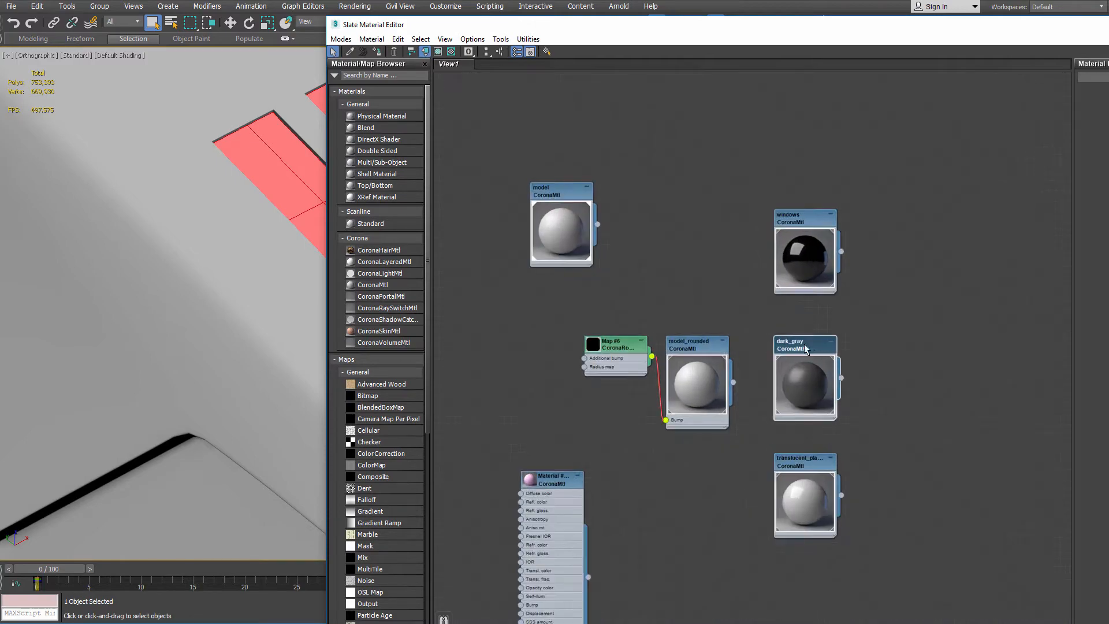
pyautogui.rightClick(804, 345)
pyautogui.click(892, 233)
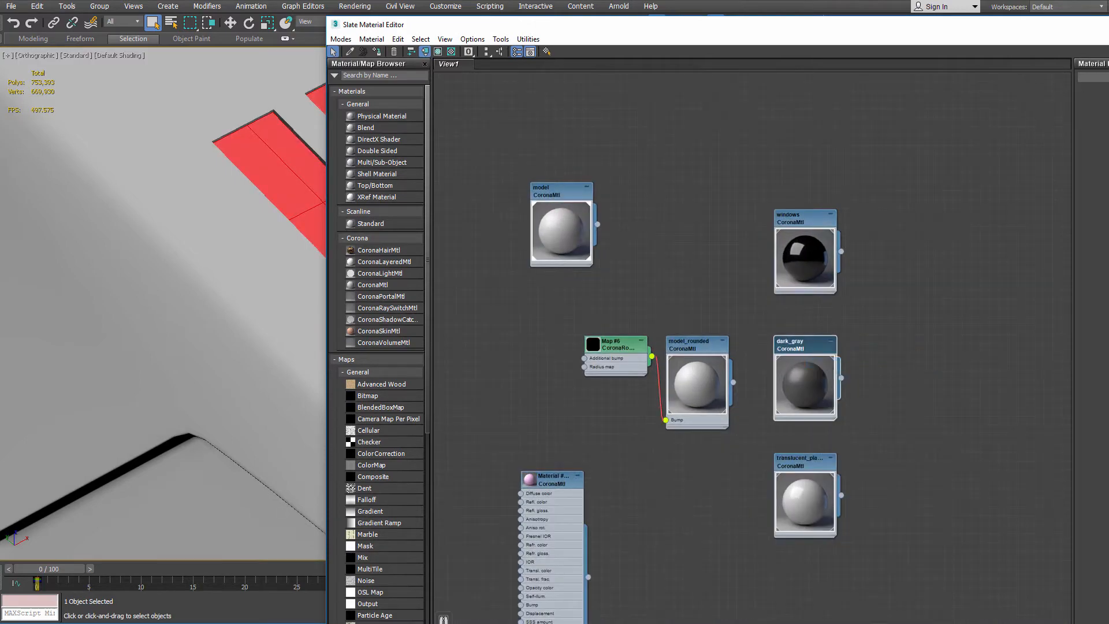
pyautogui.press('m')
pyautogui.press('4')
# Examine the dark forked slot from above and the nacelle's tip against the reference images.
pyautogui.scroll(-5, 515, 154)
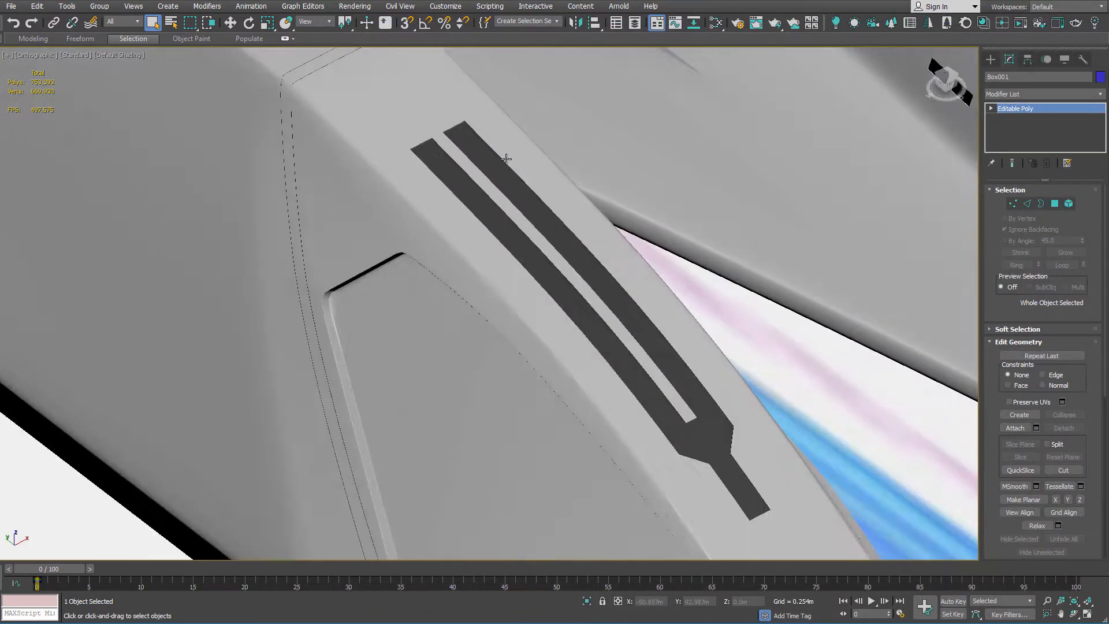
pyautogui.scroll(-6, 592, 323)
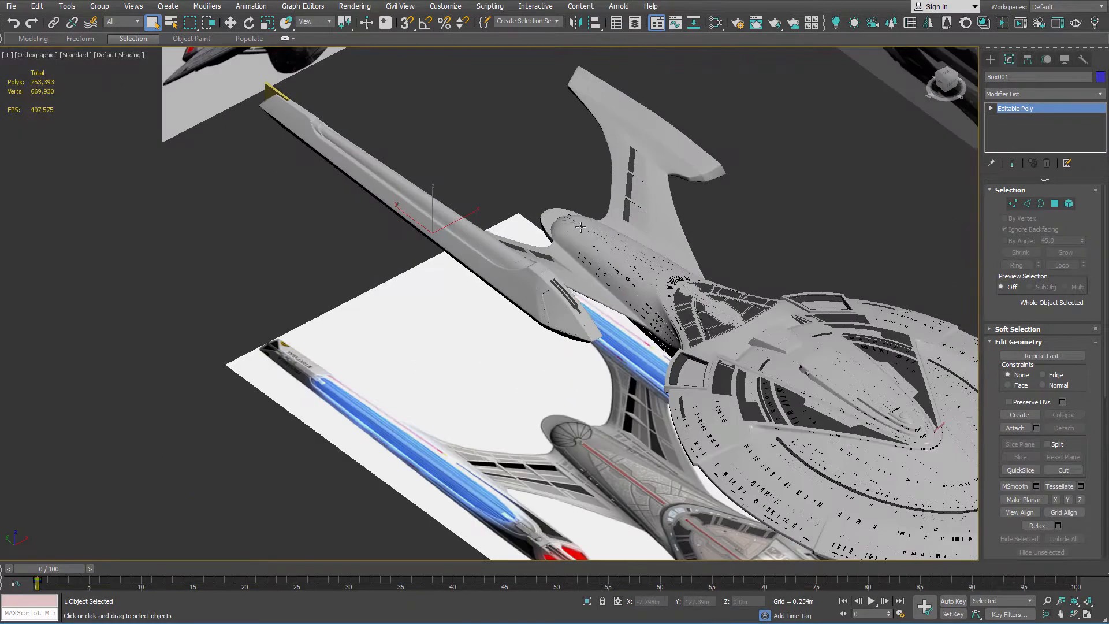
pyautogui.keyDown('alt'); pyautogui.moveTo(580, 227); pyautogui.dragTo(440, 392, button='middle'); pyautogui.keyUp('alt')
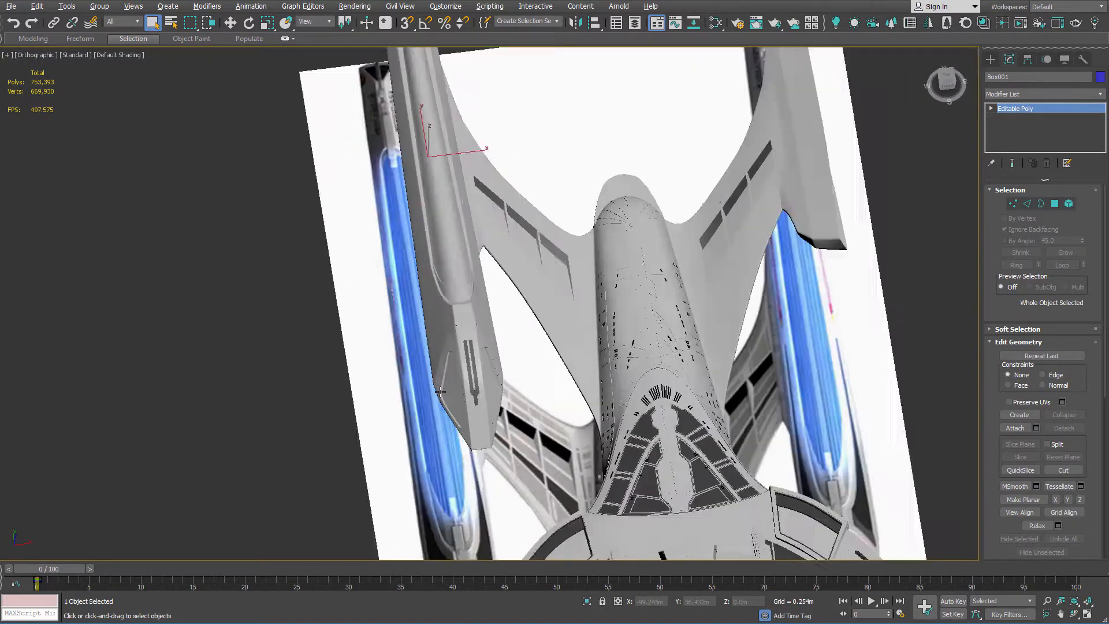
pyautogui.scroll(6, 440, 391)
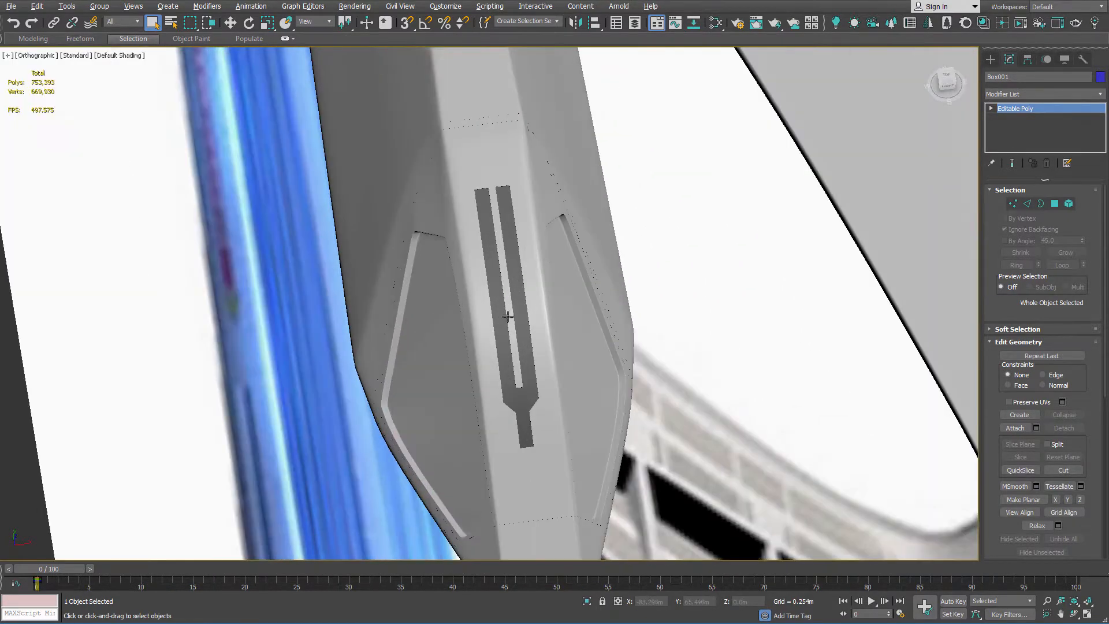
pyautogui.scroll(-6, 507, 316)
pyautogui.keyDown('alt'); pyautogui.moveTo(507, 316); pyautogui.dragTo(452, 311, button='middle'); pyautogui.keyUp('alt')
pyautogui.scroll(5, 575, 254)
pyautogui.scroll(4, 452, 310)
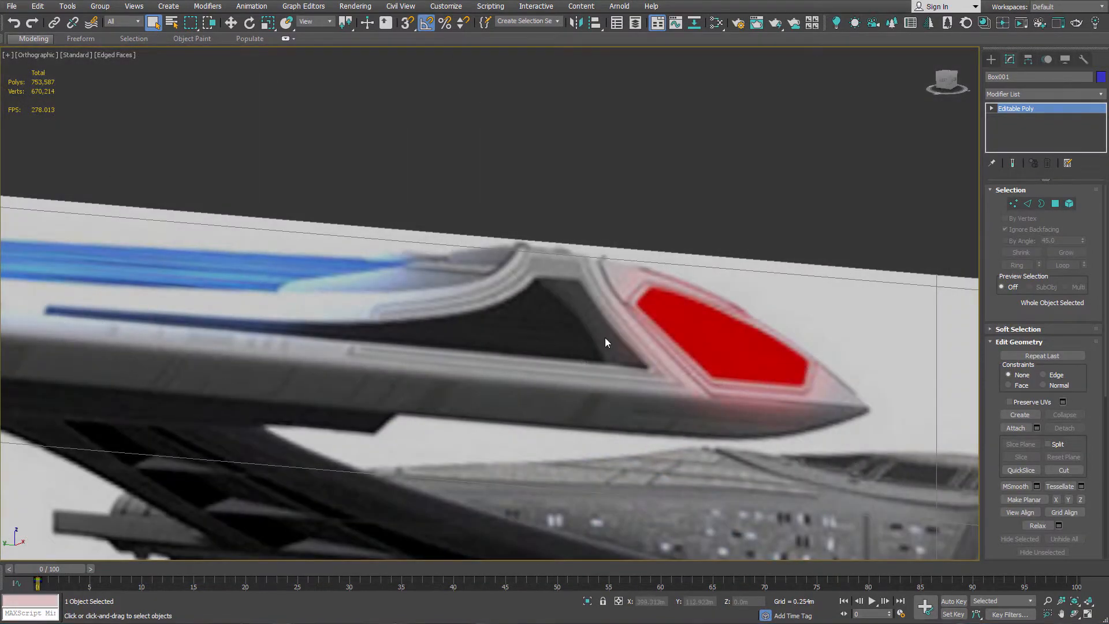
# Isolate the nacelle and enter Polygon mode to show the selected curved side-panel polygons near its tip.
pyautogui.scroll(-6, 542, 299)
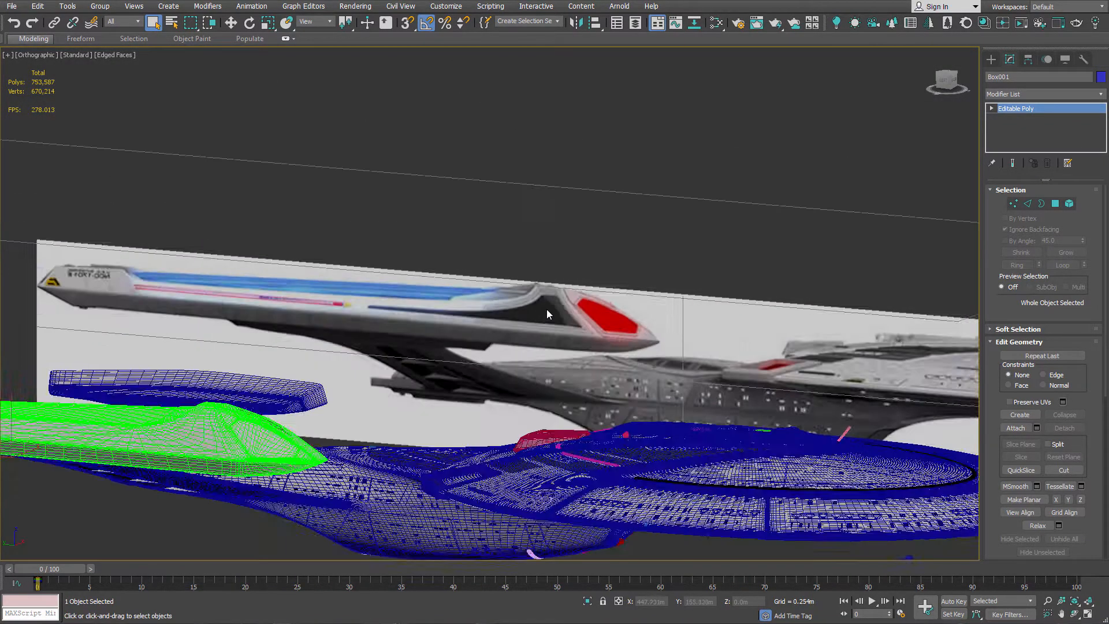
pyautogui.keyDown('alt'); pyautogui.moveTo(550, 307); pyautogui.dragTo(500, 361, button='middle'); pyautogui.keyUp('alt')
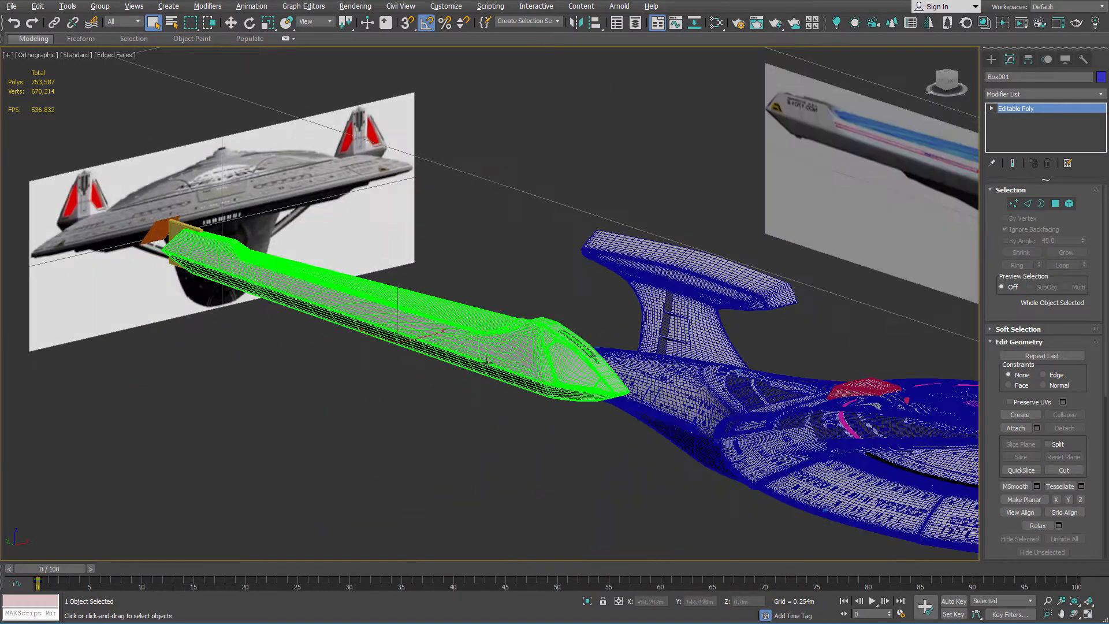
pyautogui.scroll(5, 488, 360)
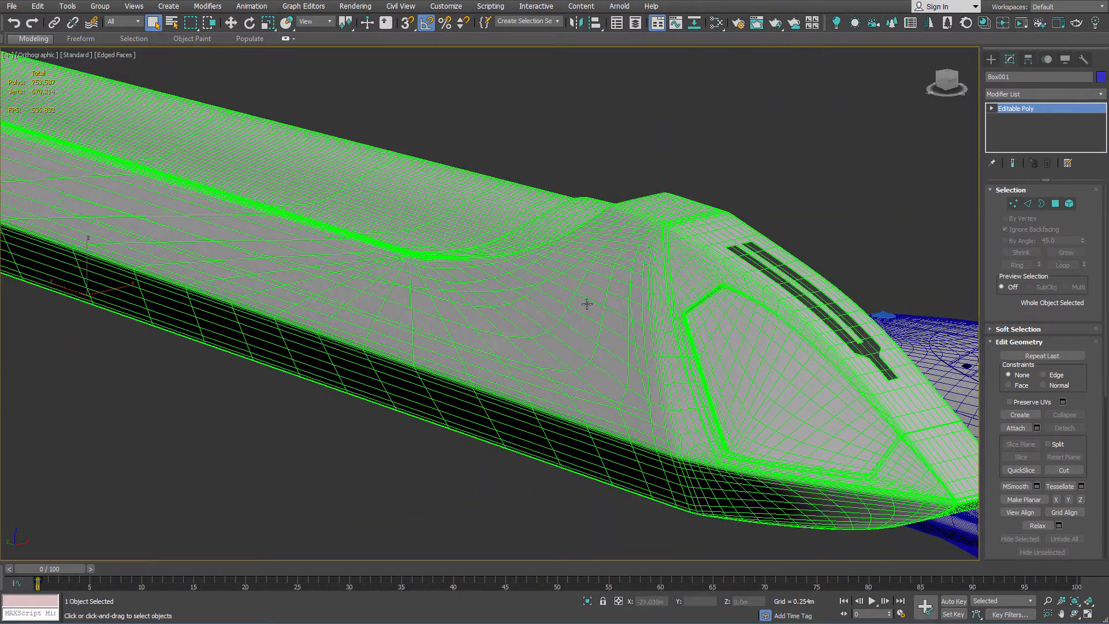
pyautogui.keyDown('alt'); pyautogui.moveTo(657, 289); pyautogui.dragTo(553, 327, button='middle'); pyautogui.keyUp('alt')
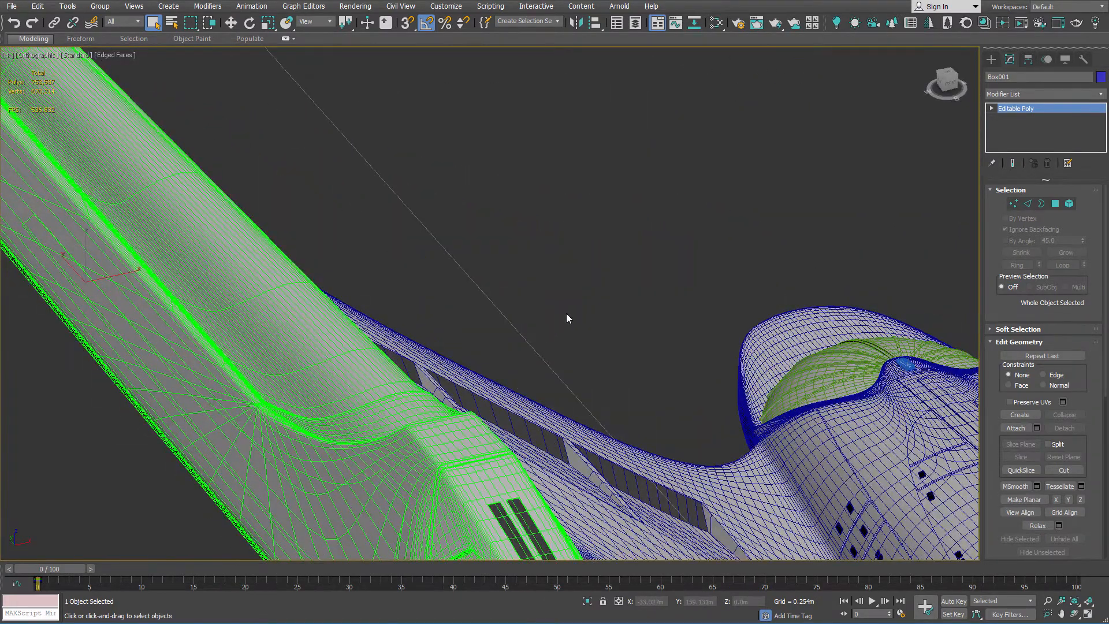
pyautogui.rightClick(566, 318)
pyautogui.click(601, 210)
pyautogui.click(1055, 203)
pyautogui.scroll(5, 550, 299)
pyautogui.scroll(5, 683, 214)
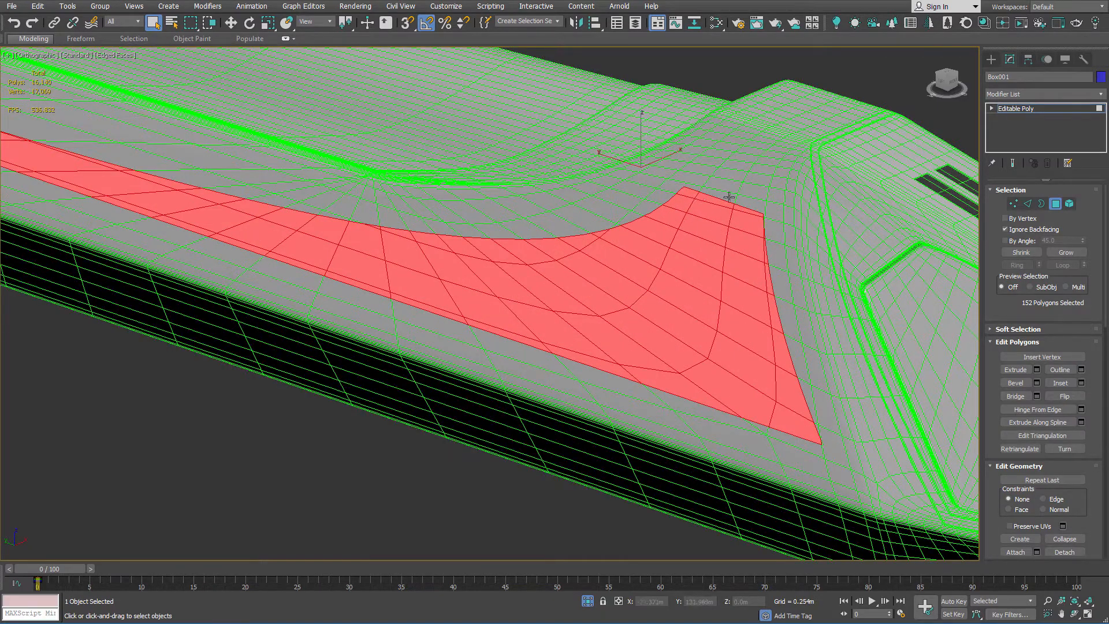
# Inspect the selected side-panel polygons from both sides of the nacelle and end the isolation.
pyautogui.scroll(-5, 728, 197)
pyautogui.keyDown('alt'); pyautogui.moveTo(695, 206); pyautogui.dragTo(658, 218, button='middle'); pyautogui.keyUp('alt')
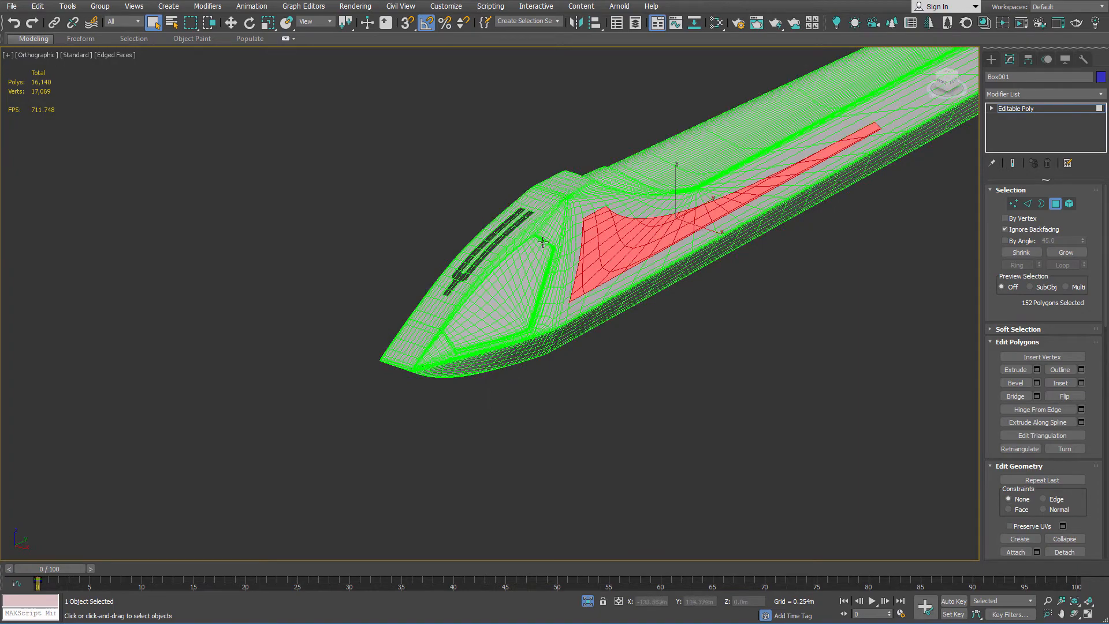
pyautogui.keyDown('alt'); pyautogui.moveTo(600, 253); pyautogui.dragTo(625, 235, button='middle'); pyautogui.keyUp('alt')
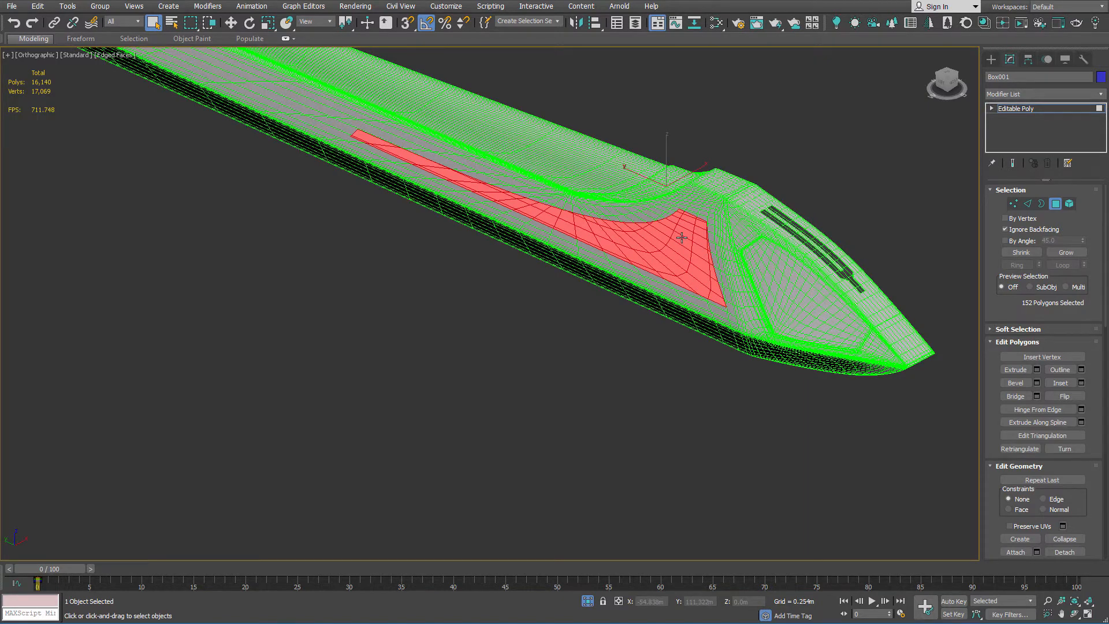
pyautogui.scroll(-3, 668, 215)
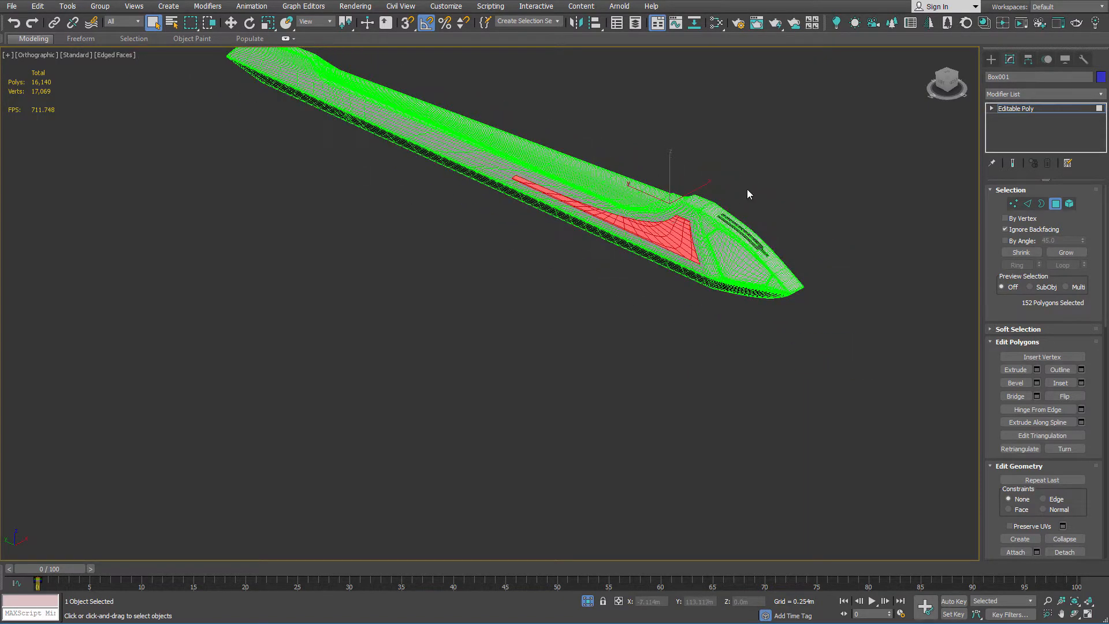
pyautogui.rightClick(745, 195)
pyautogui.click(808, 130)
# Examine the dark recessed panel behind the red tip window in the side reference image and compare it with the modelled nacelle.
pyautogui.scroll(-6, 802, 164)
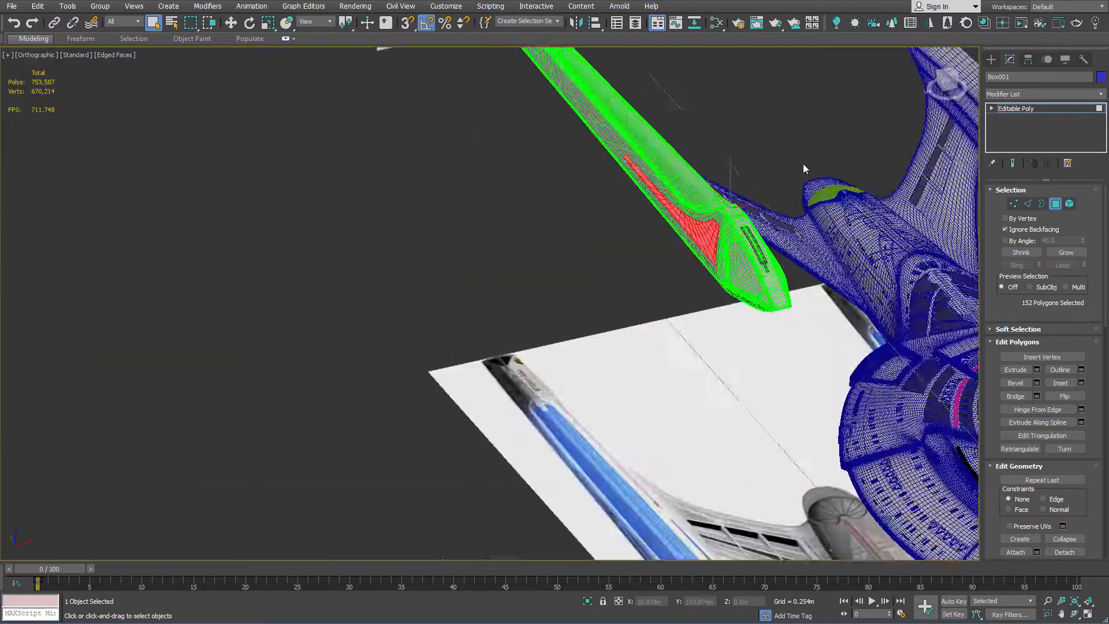
pyautogui.keyDown('alt'); pyautogui.moveTo(803, 164); pyautogui.dragTo(941, 110, button='middle'); pyautogui.keyUp('alt')
pyautogui.moveTo(941, 127); pyautogui.dragTo(595, 228, button='middle')
pyautogui.scroll(4, 596, 228)
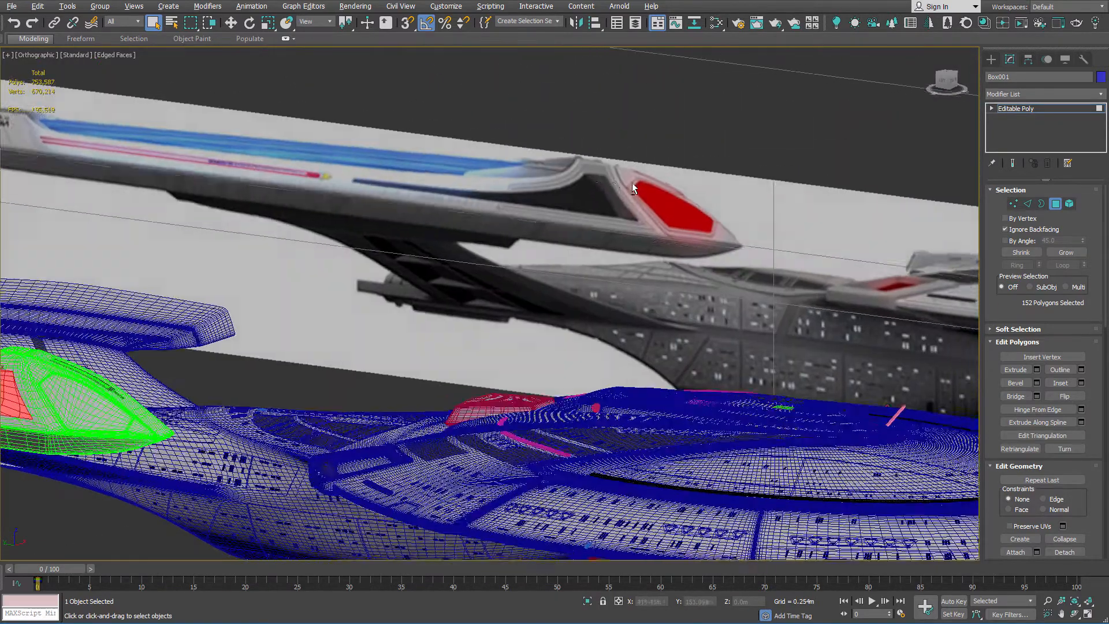
pyautogui.scroll(2, 633, 180)
pyautogui.scroll(5, 538, 216)
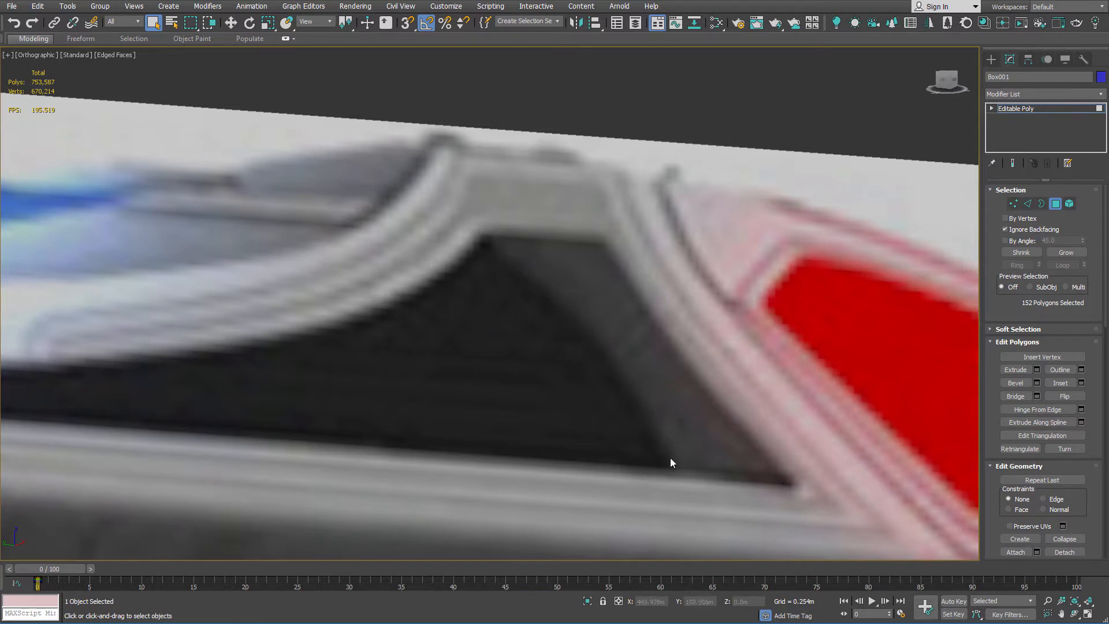
pyautogui.scroll(-7, 613, 269)
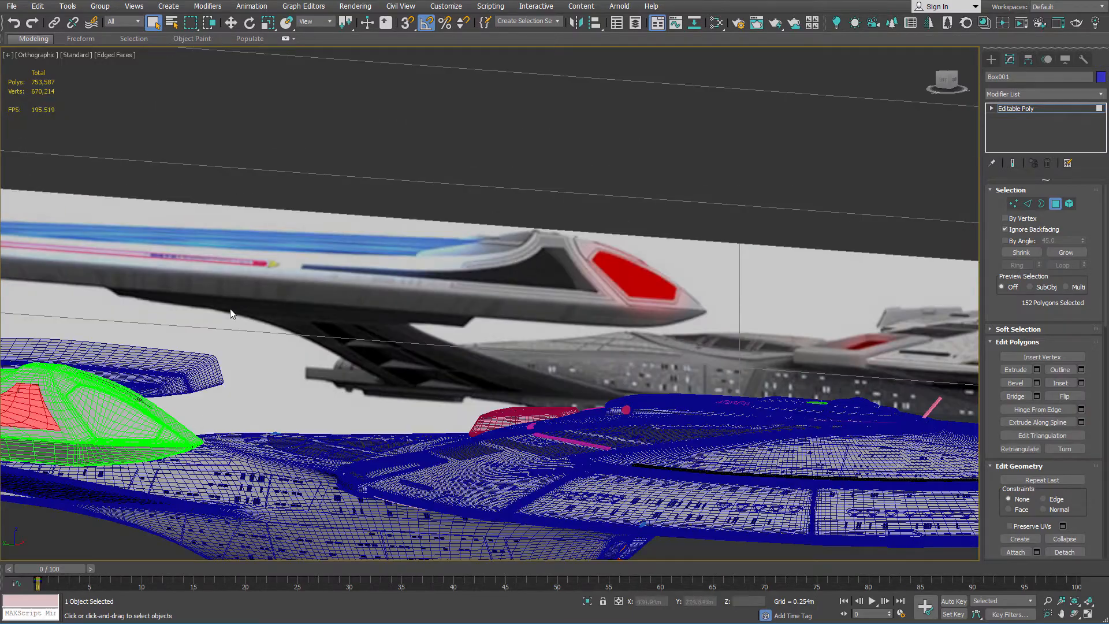
pyautogui.keyDown('alt'); pyautogui.moveTo(230, 313); pyautogui.dragTo(485, 354, button='middle'); pyautogui.keyUp('alt')
pyautogui.keyDown('alt'); pyautogui.moveTo(487, 393); pyautogui.dragTo(485, 368, button='middle'); pyautogui.keyUp('alt')
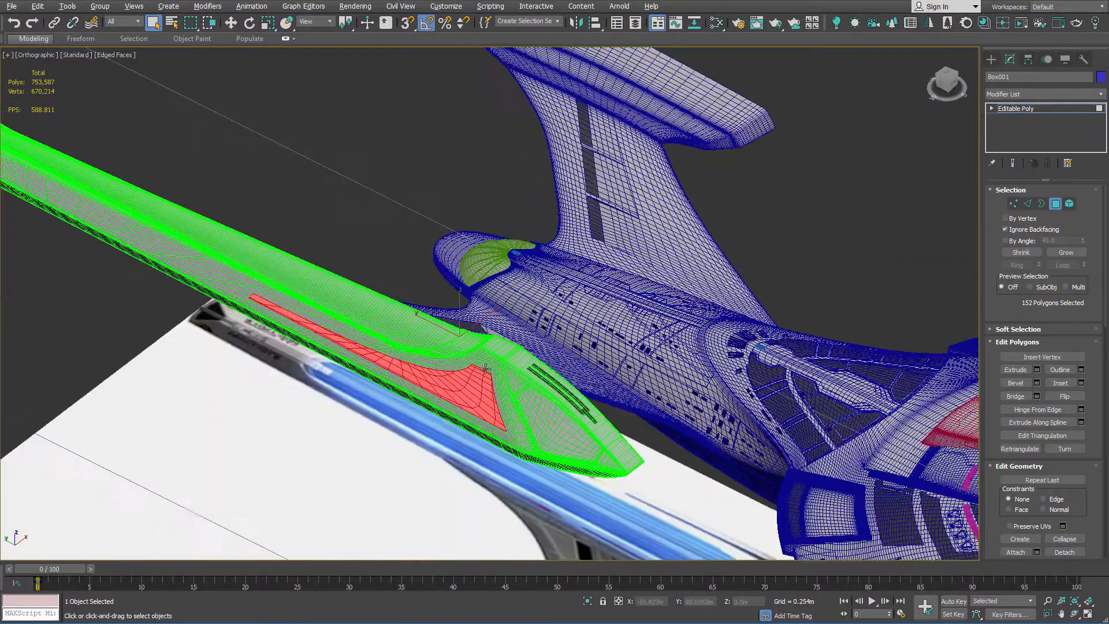
pyautogui.scroll(3, 485, 367)
# Isolate the nacelle and open the Extrude Polygons settings for the selected side-panel polygons.
pyautogui.rightClick(486, 359)
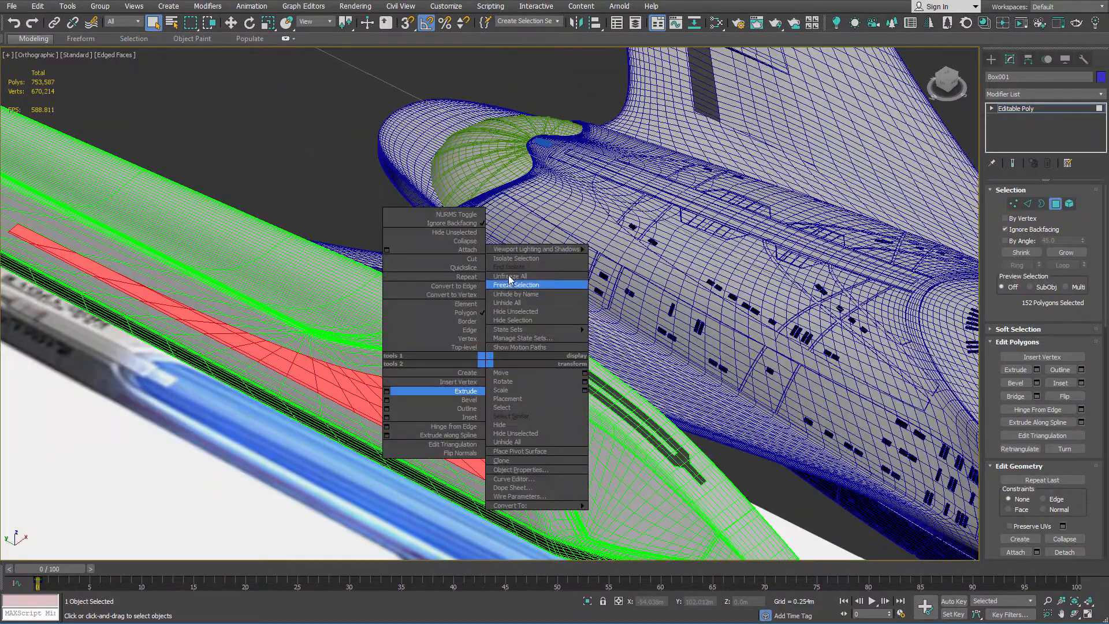
pyautogui.click(516, 258)
pyautogui.scroll(6, 573, 375)
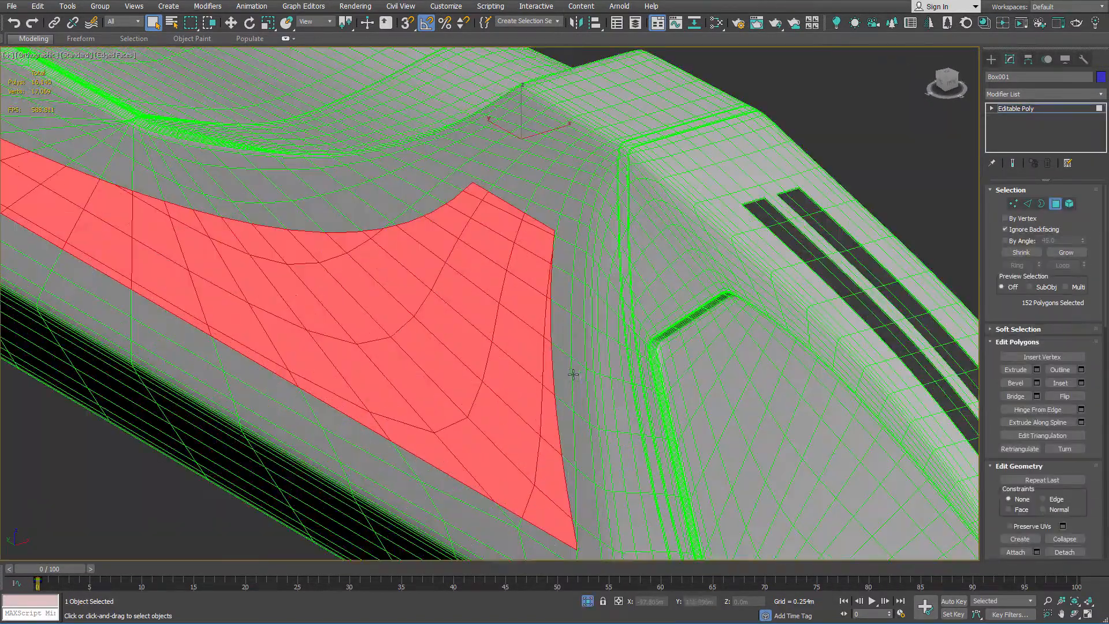
pyautogui.keyDown('alt'); pyautogui.moveTo(574, 364); pyautogui.dragTo(505, 285, button='middle'); pyautogui.keyUp('alt')
pyautogui.rightClick(502, 282)
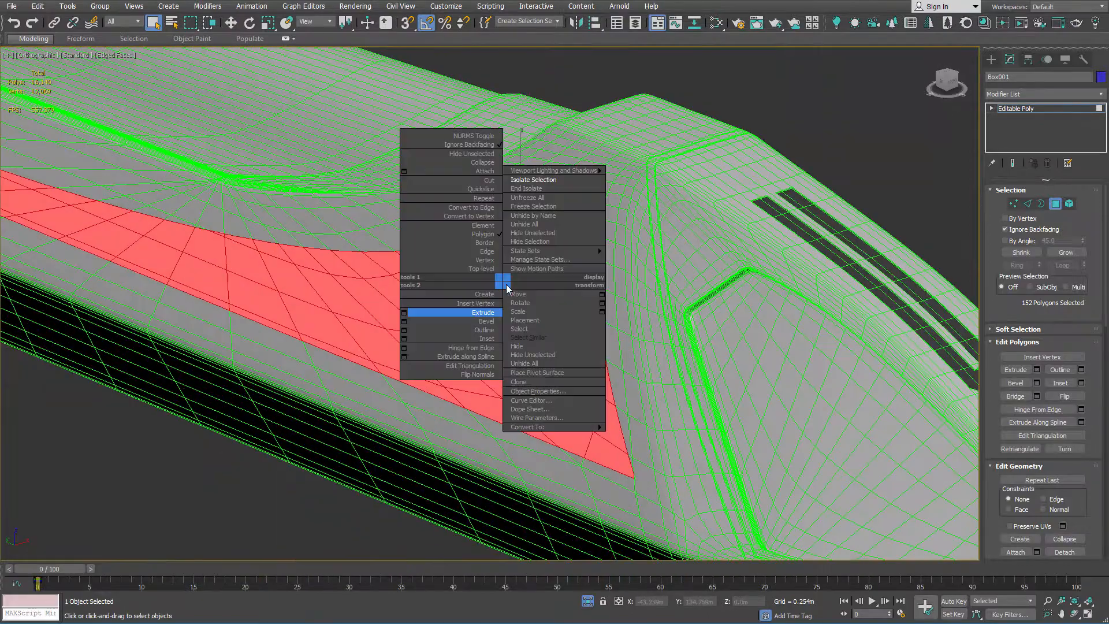
pyautogui.click(405, 312)
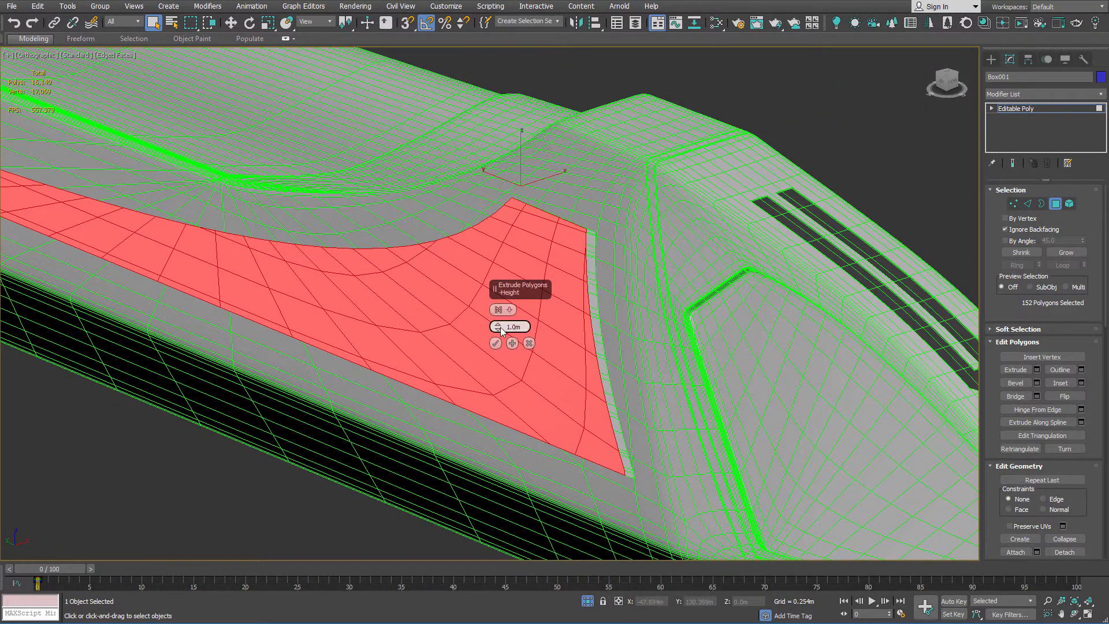
# Try extruding the side-panel polygons outward to a height of about 8.22 m and check both sides without edged faces.
pyautogui.moveTo(497, 328); pyautogui.dragTo(497, 226)
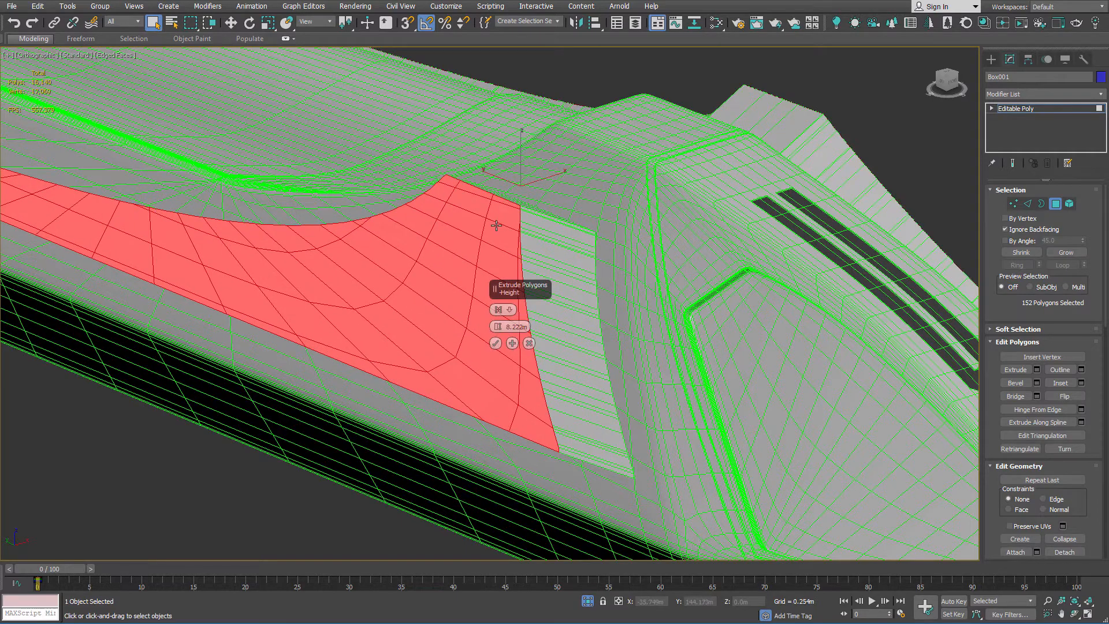
pyautogui.press('F4')
pyautogui.keyDown('alt'); pyautogui.moveTo(515, 219); pyautogui.dragTo(252, 366, button='middle'); pyautogui.keyUp('alt')
pyautogui.scroll(4, 182, 241)
pyautogui.scroll(-3, 310, 295)
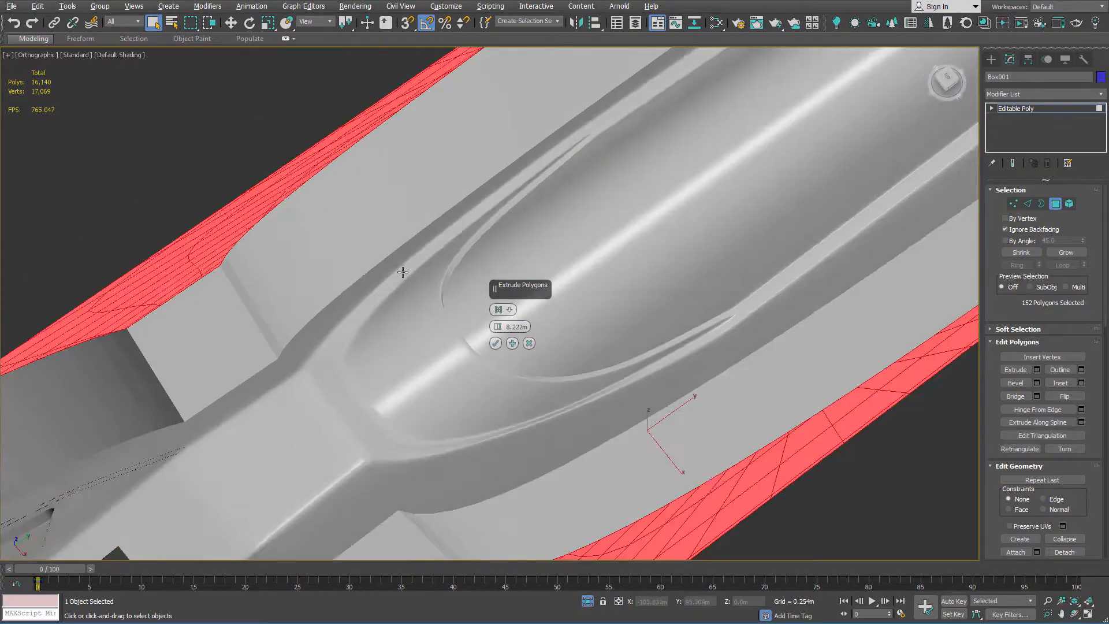
pyautogui.keyDown('alt'); pyautogui.moveTo(404, 269); pyautogui.dragTo(479, 301, button='middle'); pyautogui.keyUp('alt')
pyautogui.scroll(3, 479, 301)
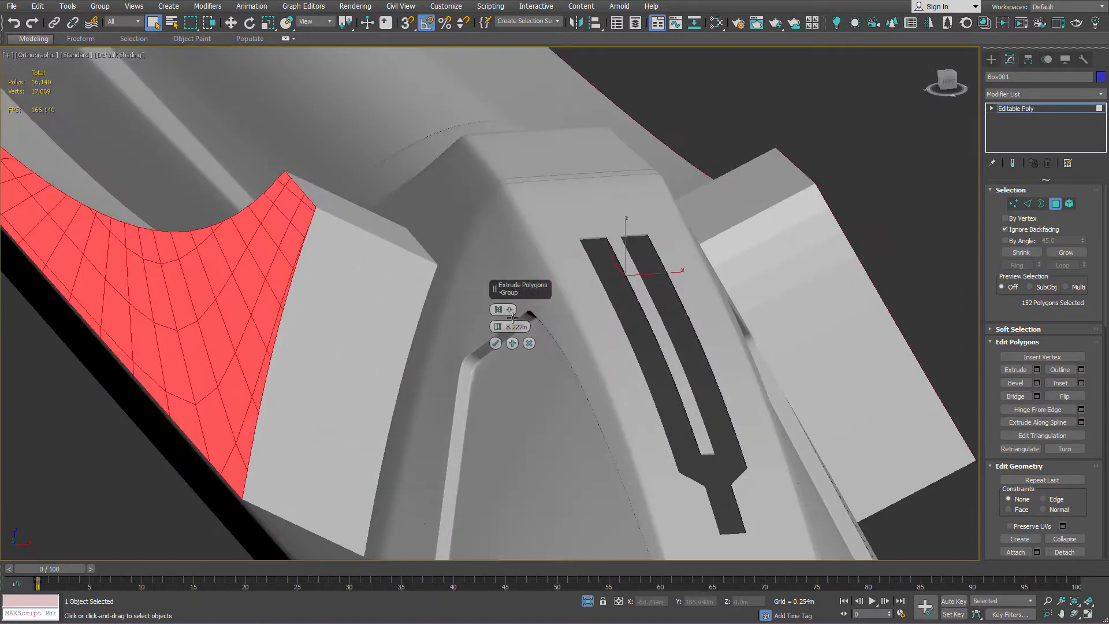
# Extrude the side-panel polygons inward to a height of -0.2 m.
pyautogui.moveTo(496, 327); pyautogui.dragTo(527, 471)
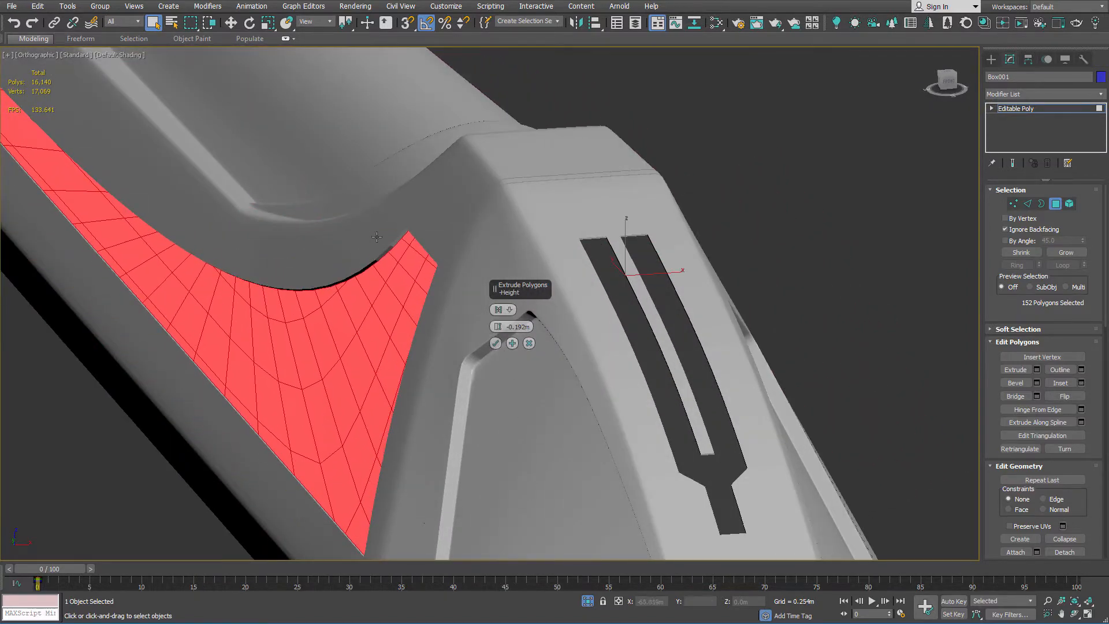
pyautogui.keyDown('alt'); pyautogui.moveTo(527, 470); pyautogui.dragTo(400, 212, button='middle'); pyautogui.keyUp('alt')
pyautogui.scroll(2, 400, 212)
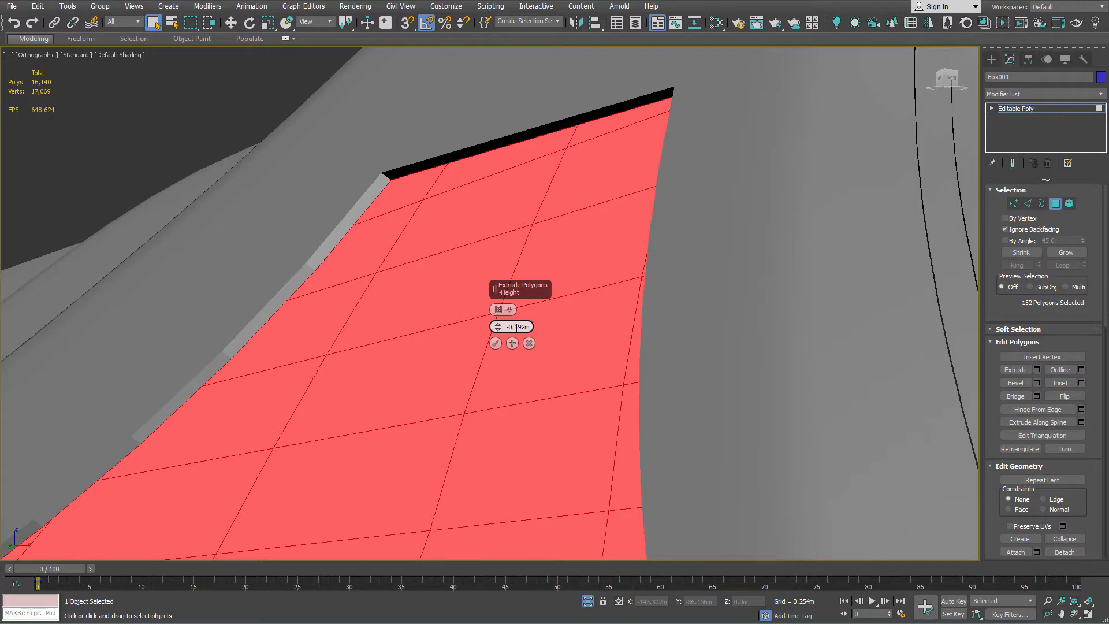
pyautogui.moveTo(515, 327); pyautogui.dragTo(618, 339)
pyautogui.write('2')
pyautogui.press('Return')
pyautogui.keyDown('alt'); pyautogui.moveTo(380, 256); pyautogui.dragTo(354, 172, button='middle'); pyautogui.keyUp('alt')
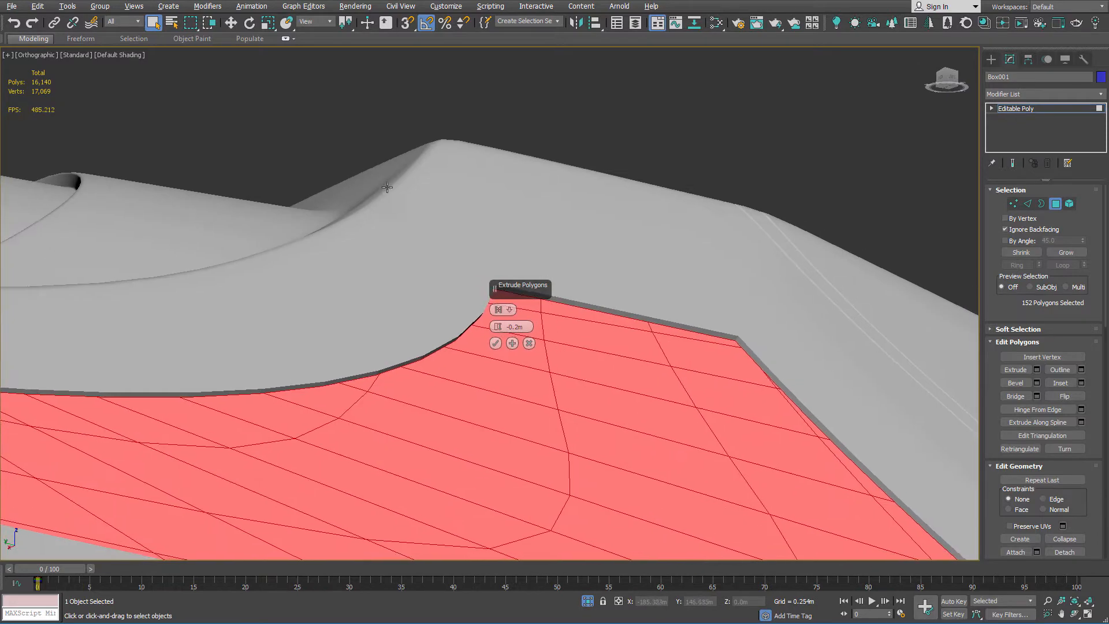
pyautogui.click(495, 343)
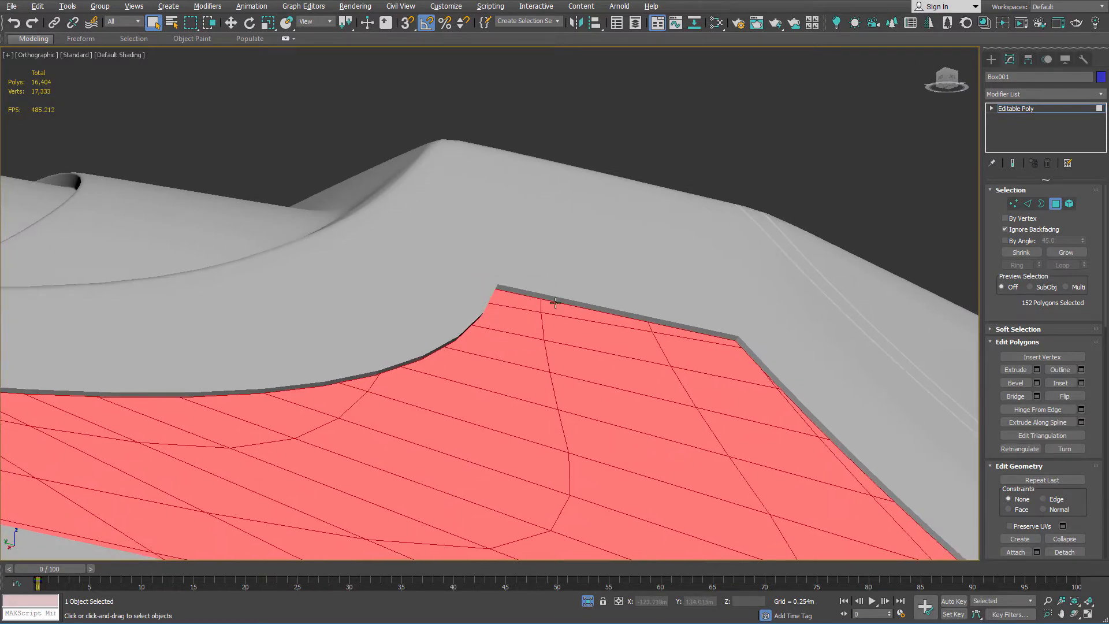
# Examine the recessed side panels in wireframe from the front and at an angle.
pyautogui.scroll(-10, 628, 301)
pyautogui.keyDown('alt'); pyautogui.moveTo(628, 301); pyautogui.dragTo(542, 326, button='middle'); pyautogui.keyUp('alt')
pyautogui.press('f')
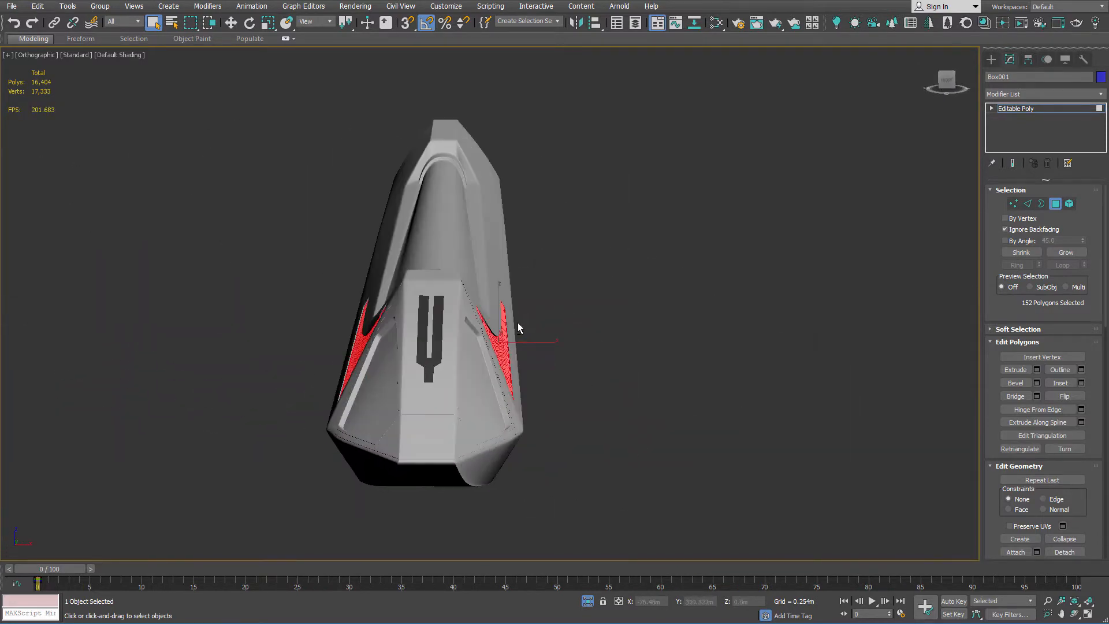
pyautogui.press('F3')
pyautogui.press('z')
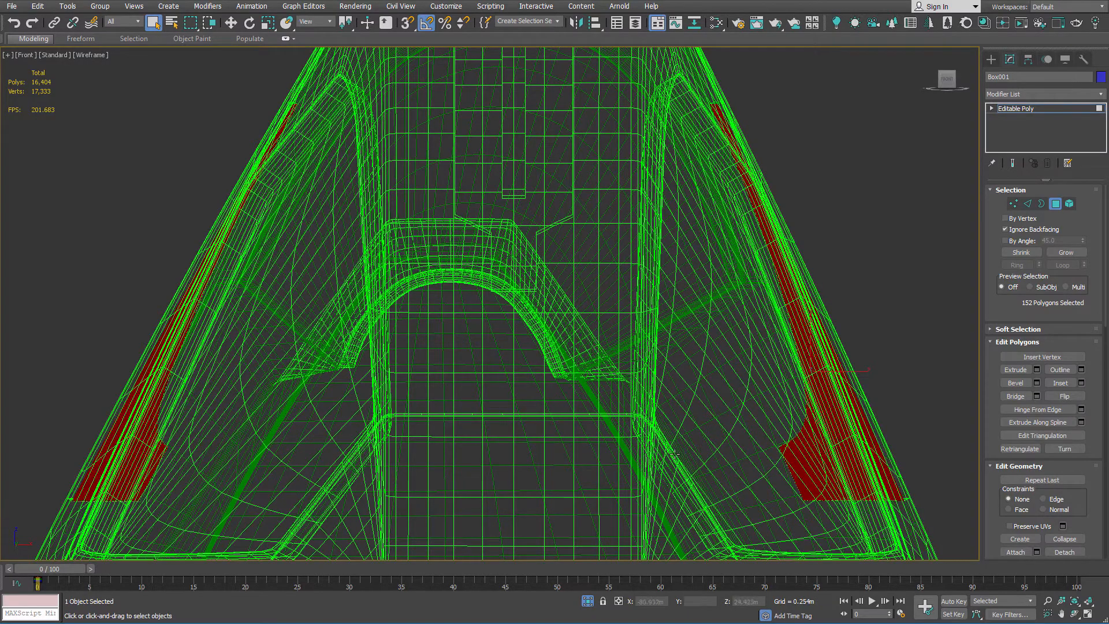
pyautogui.keyDown('alt'); pyautogui.moveTo(855, 494); pyautogui.dragTo(832, 492, button='middle'); pyautogui.keyUp('alt')
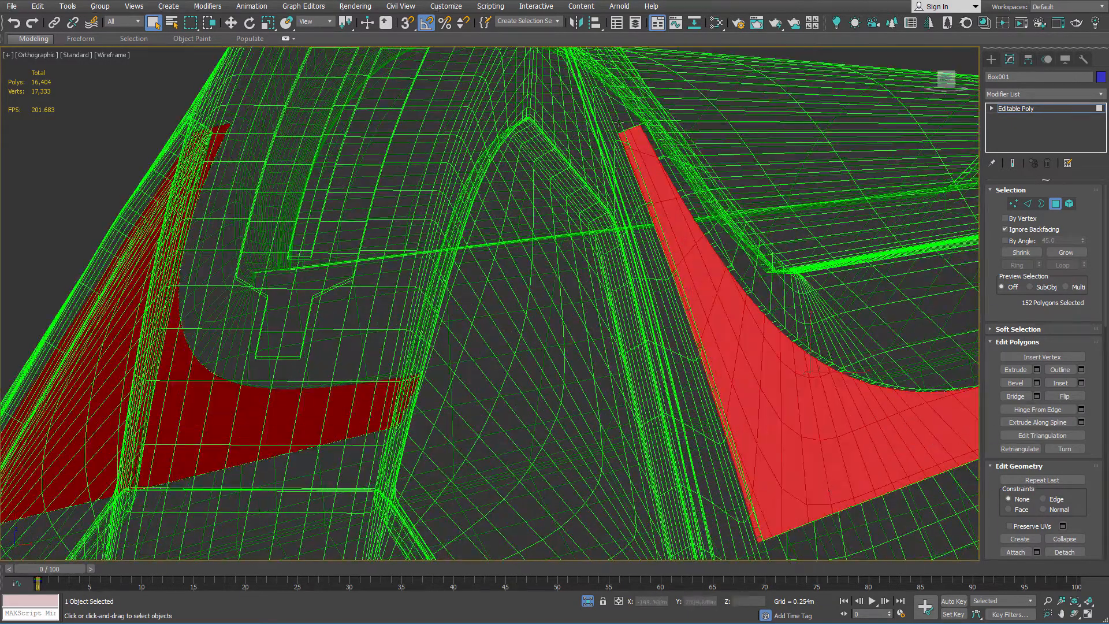
pyautogui.scroll(8, 660, 125)
pyautogui.press('z')
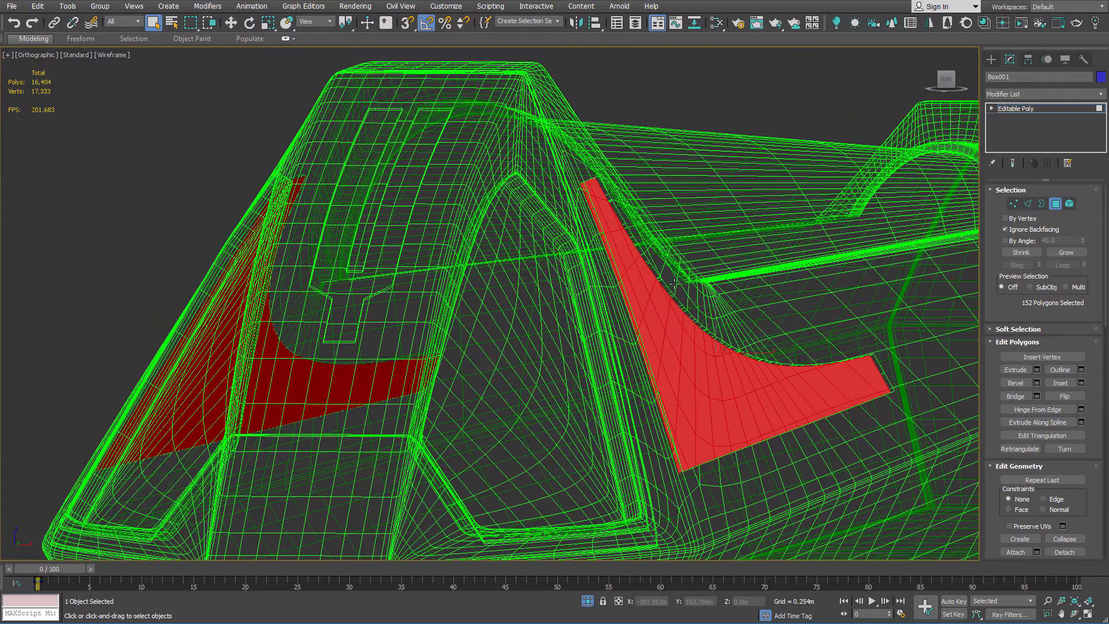
# Adjust the Z offset of the recessed side-panel polygons with the Move Transform Type-In, then close it.
pyautogui.press('w')
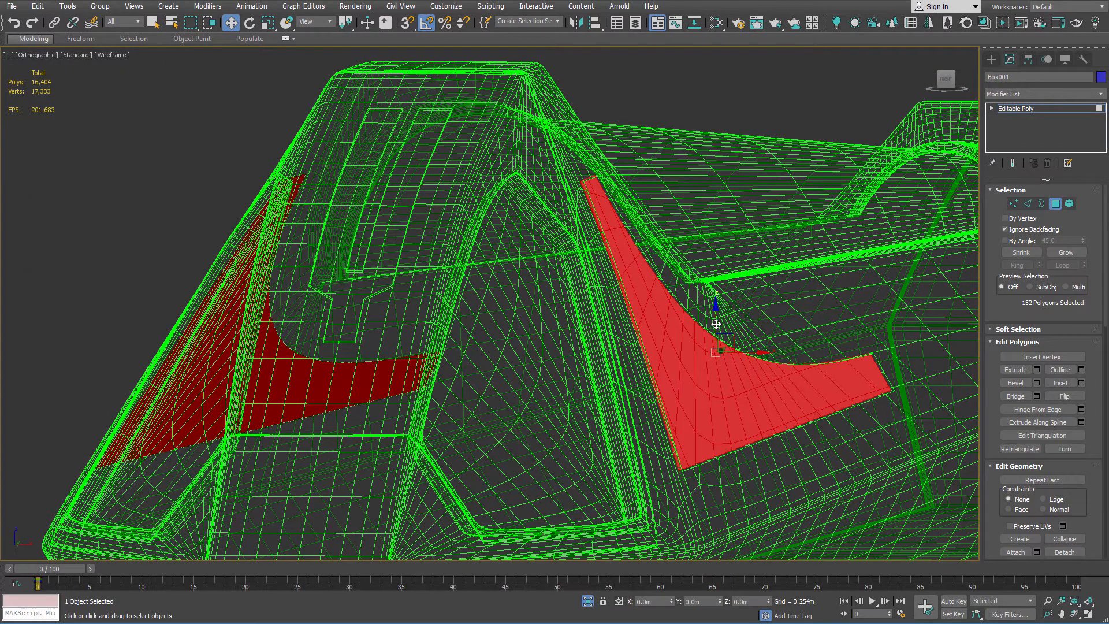
pyautogui.keyDown('alt'); pyautogui.moveTo(715, 307); pyautogui.dragTo(581, 204, button='middle'); pyautogui.keyUp('alt')
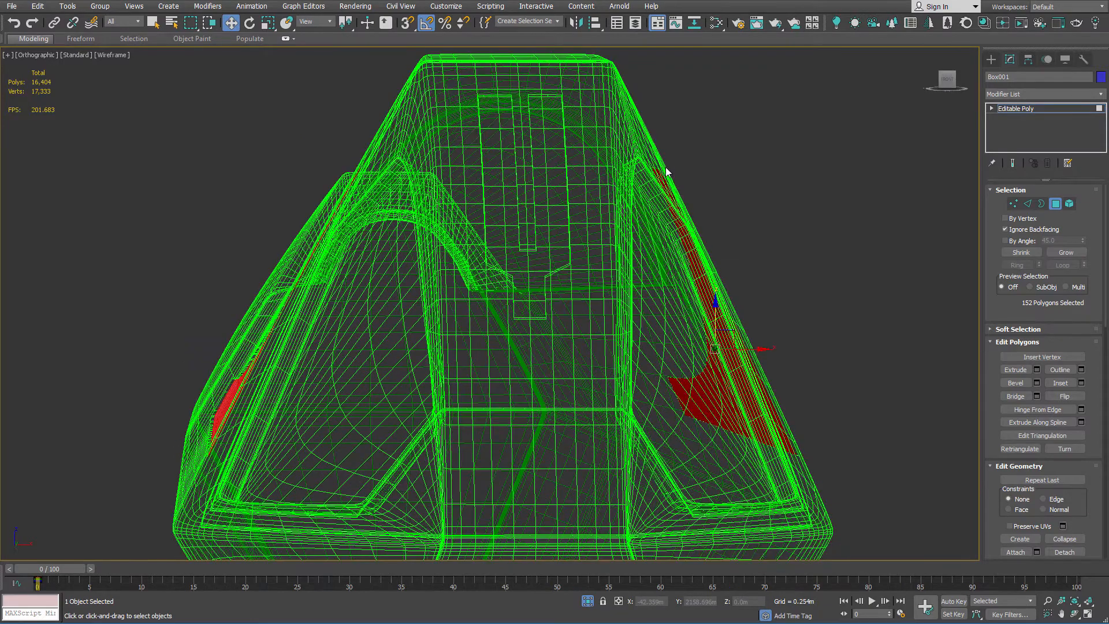
pyautogui.scroll(5, 666, 170)
pyautogui.press('F12')
pyautogui.moveTo(917, 494); pyautogui.dragTo(913, 472)
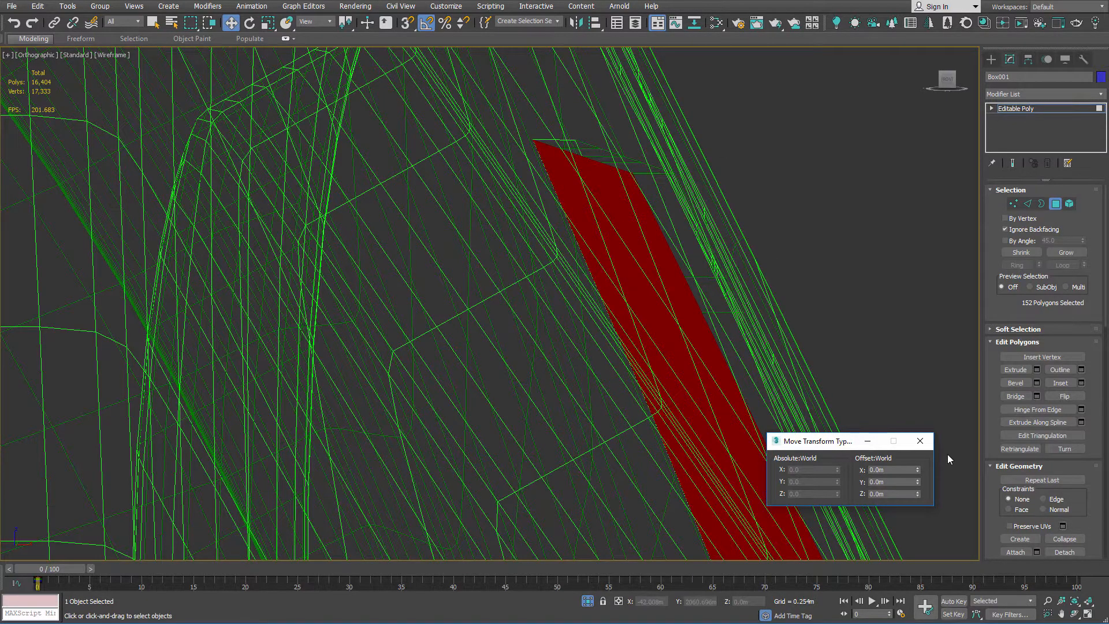
pyautogui.click(920, 441)
# Restore the shaded display, unhide all hidden objects and show edged faces around the nacelle's tip.
pyautogui.press('z')
pyautogui.moveTo(414, 160)
pyautogui.keyDown('alt'); pyautogui.mouseDown(button='middle')
pyautogui.moveTo(331, 168)
pyautogui.moveTo(414, 179)
pyautogui.moveTo(401, 181)
pyautogui.moveTo(445, 196)
pyautogui.moveTo(458, 236)
pyautogui.mouseUp(button='middle'); pyautogui.keyUp('alt')
pyautogui.press('F3')
pyautogui.scroll(-3, 401, 181)
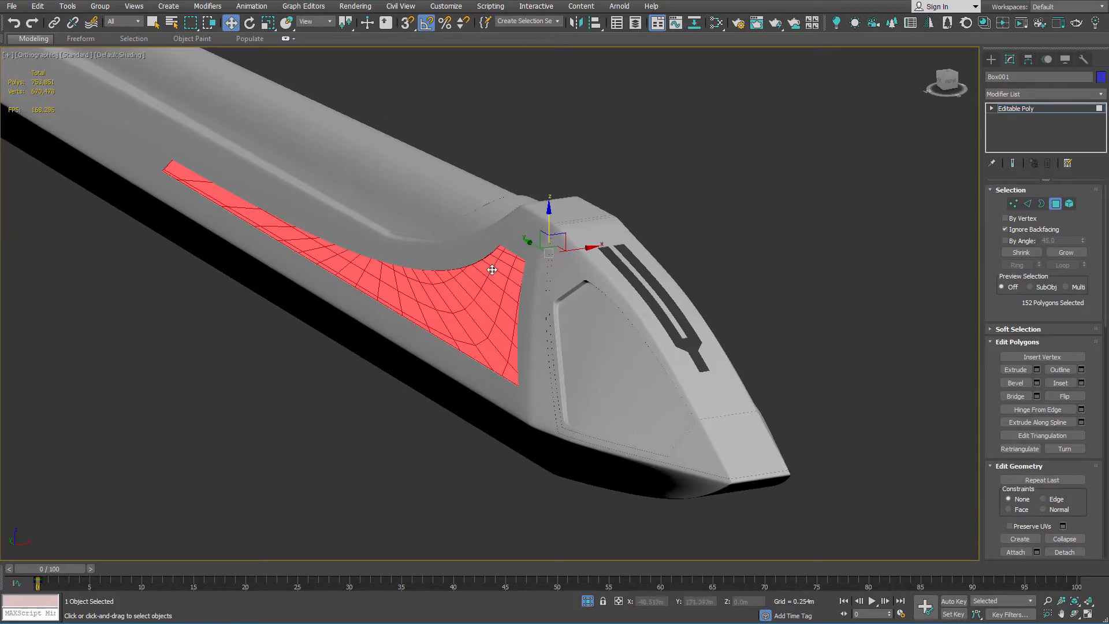
pyautogui.scroll(4, 477, 281)
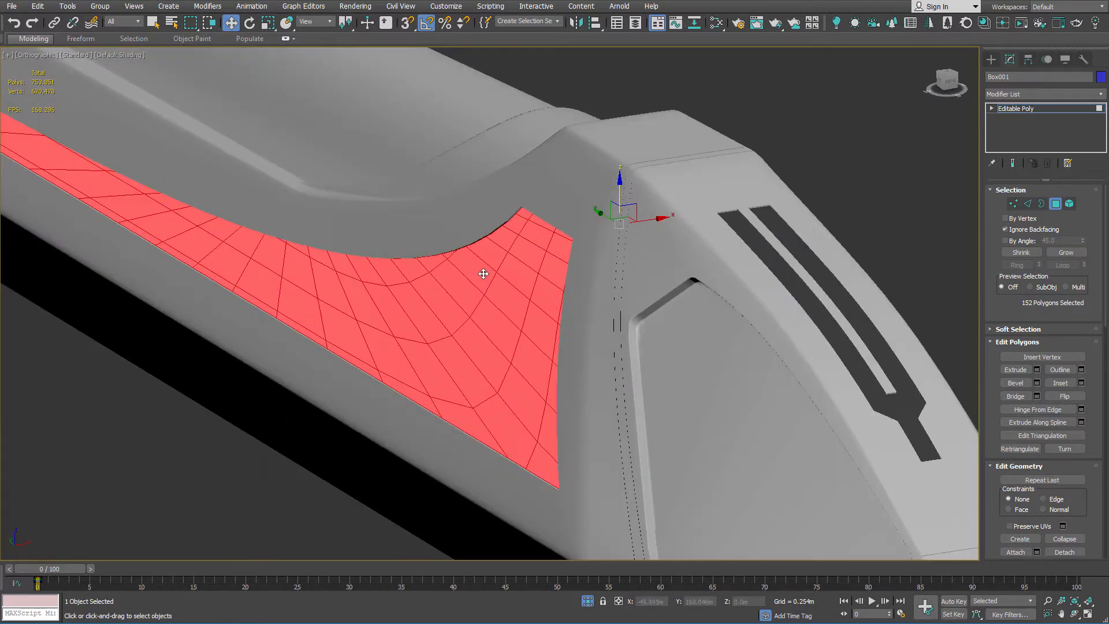
pyautogui.rightClick(483, 274)
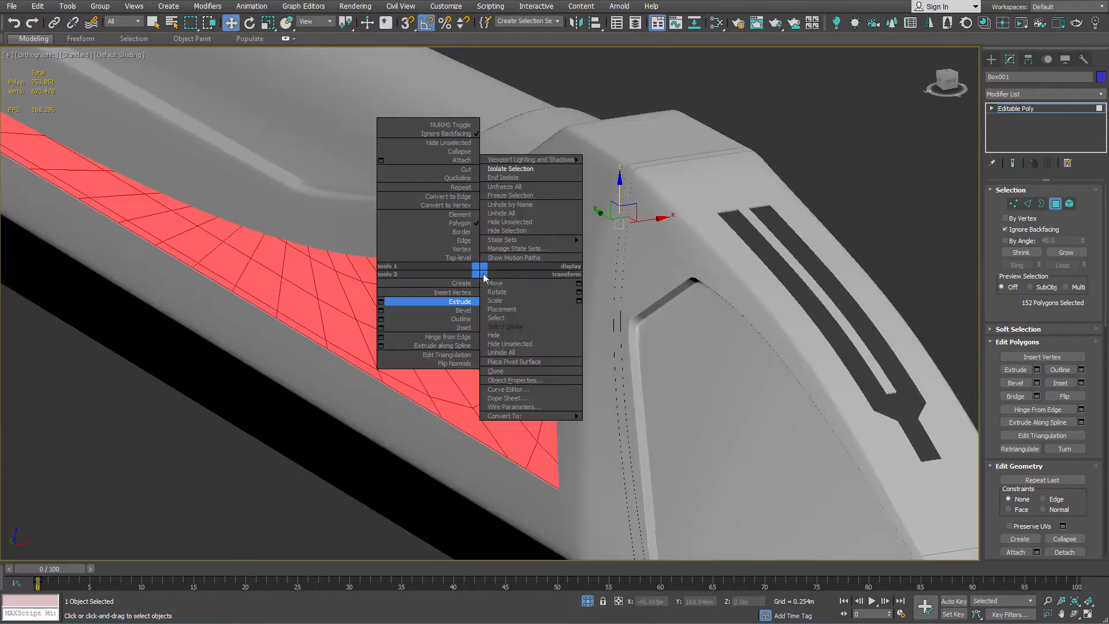
pyautogui.click(503, 213)
pyautogui.scroll(-6, 498, 215)
pyautogui.moveTo(423, 222)
pyautogui.keyDown('alt'); pyautogui.mouseDown(button='middle')
pyautogui.moveTo(270, 217)
pyautogui.moveTo(237, 149)
pyautogui.moveTo(283, 230)
pyautogui.mouseUp(button='middle'); pyautogui.keyUp('alt')
pyautogui.press('F4')
pyautogui.scroll(5, 251, 195)
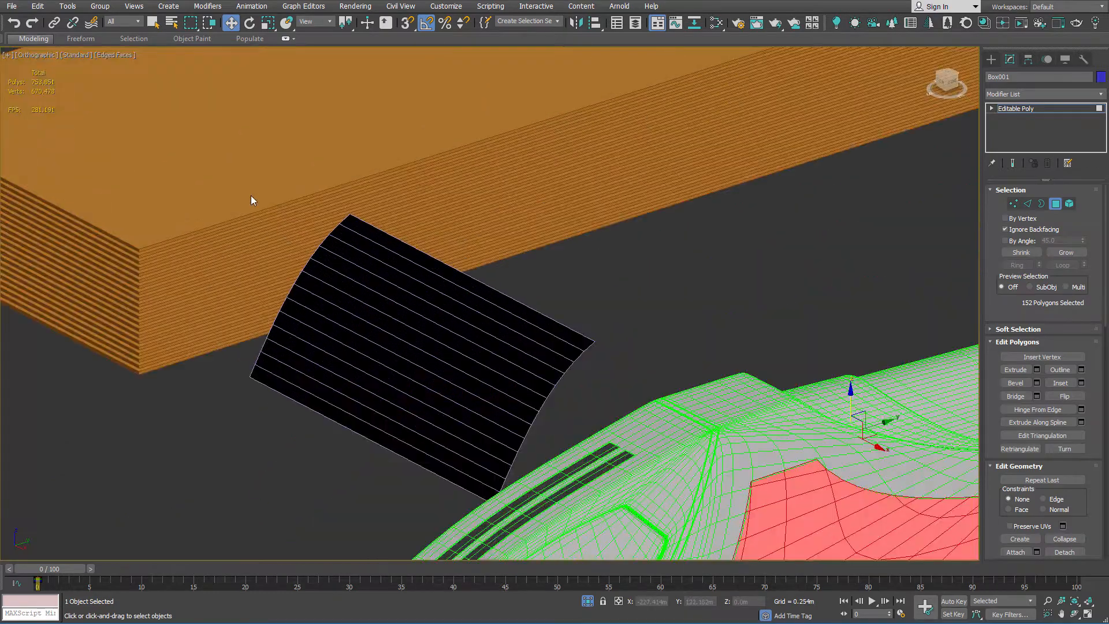
# Deselect the side-panel polygons and examine the stack of orange planes from the front.
pyautogui.press('q')
pyautogui.click(244, 171)
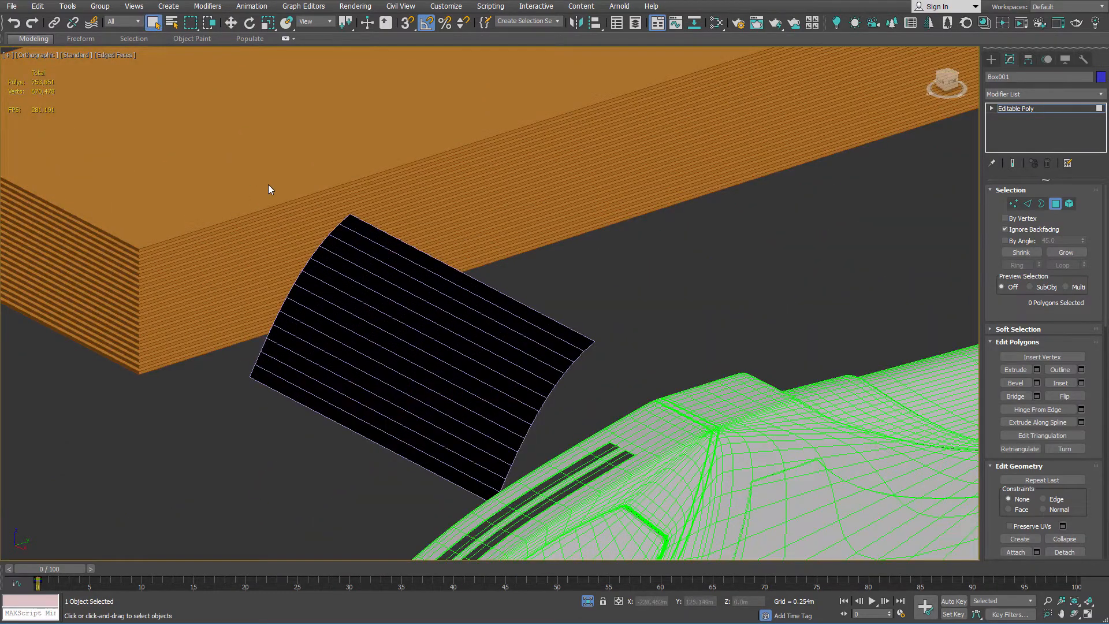
pyautogui.click(268, 189)
pyautogui.scroll(-5, 384, 203)
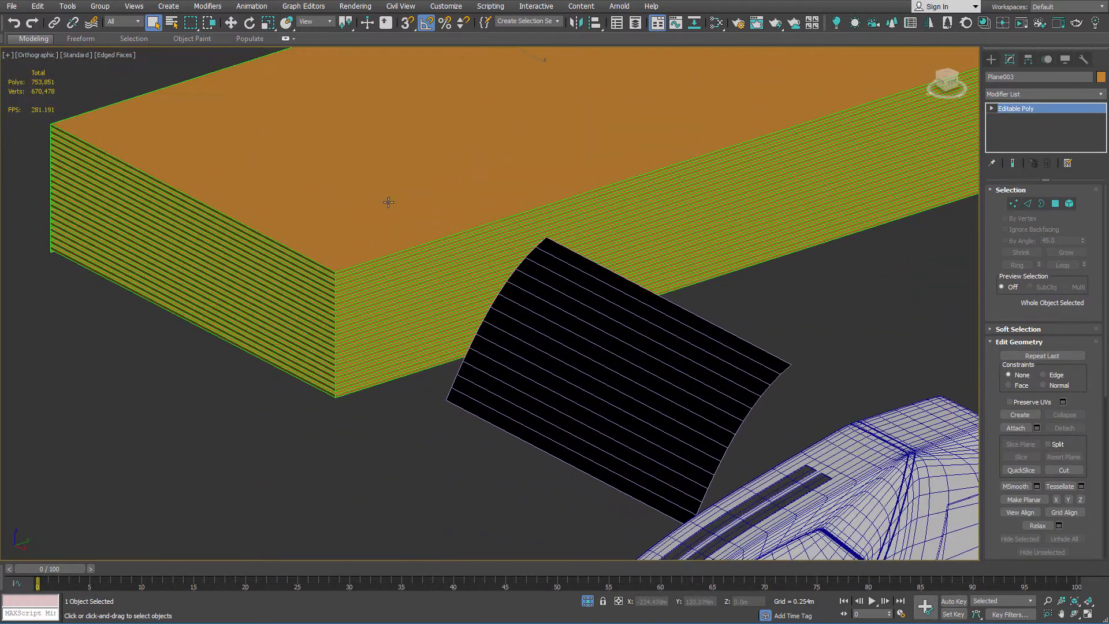
pyautogui.keyDown('alt'); pyautogui.moveTo(393, 216); pyautogui.dragTo(438, 191, button='middle'); pyautogui.keyUp('alt')
pyautogui.scroll(1, 439, 191)
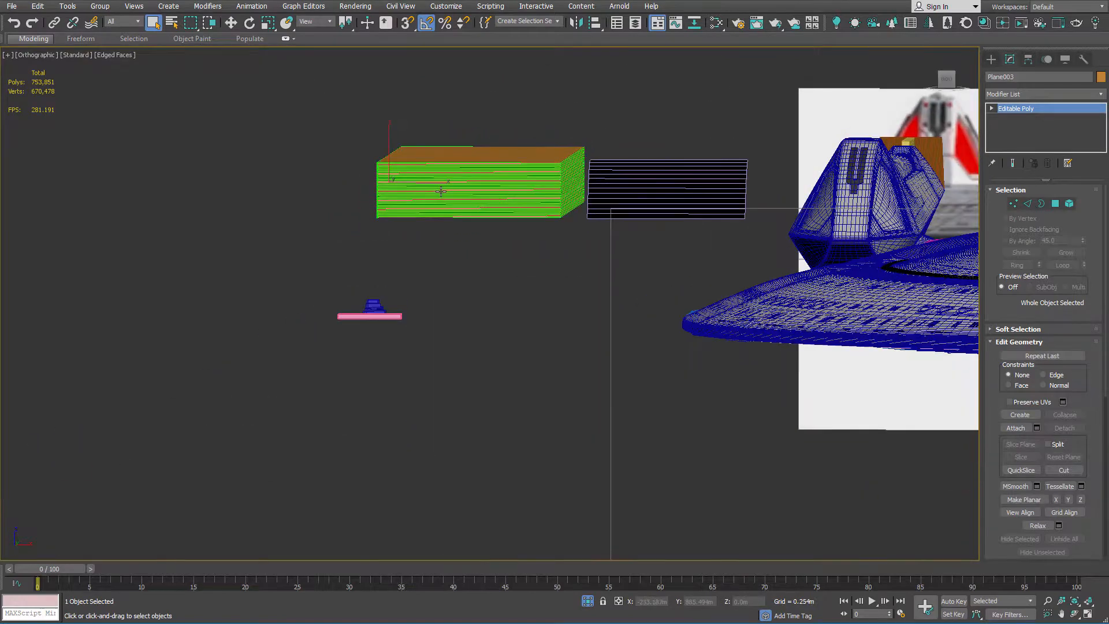
pyautogui.press('f')
pyautogui.press('z')
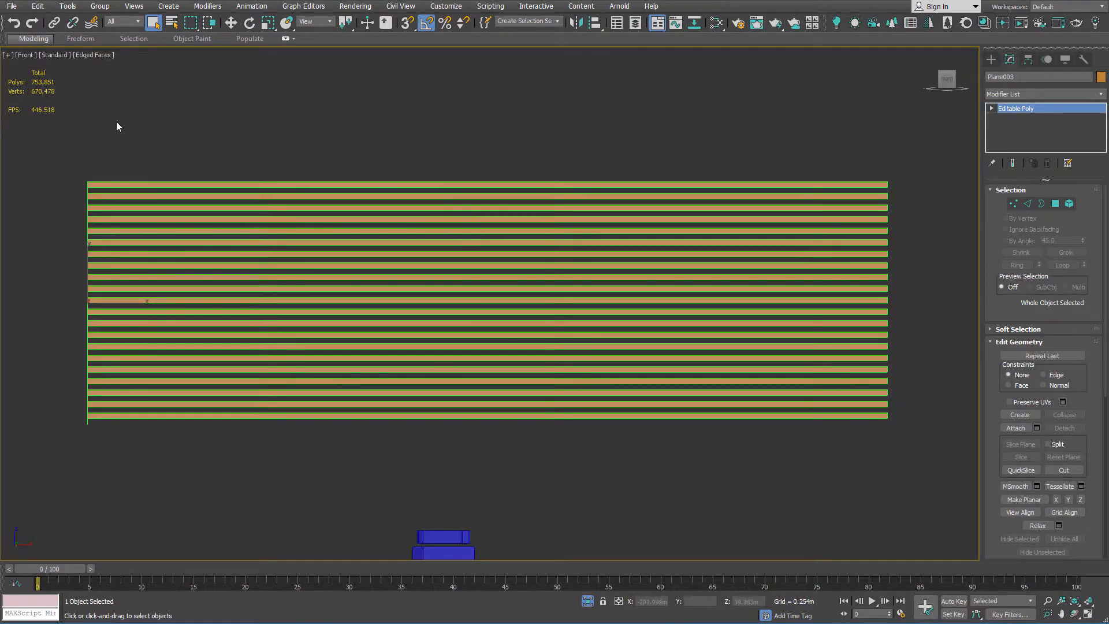
# Inspect the extruded curved sheet of lines and compare the nacelle's side-panel area with the reference image.
pyautogui.scroll(-6, 574, 171)
pyautogui.keyDown('alt'); pyautogui.moveTo(626, 195); pyautogui.dragTo(668, 191, button='middle'); pyautogui.keyUp('alt')
pyautogui.click(673, 200)
pyautogui.scroll(5, 726, 211)
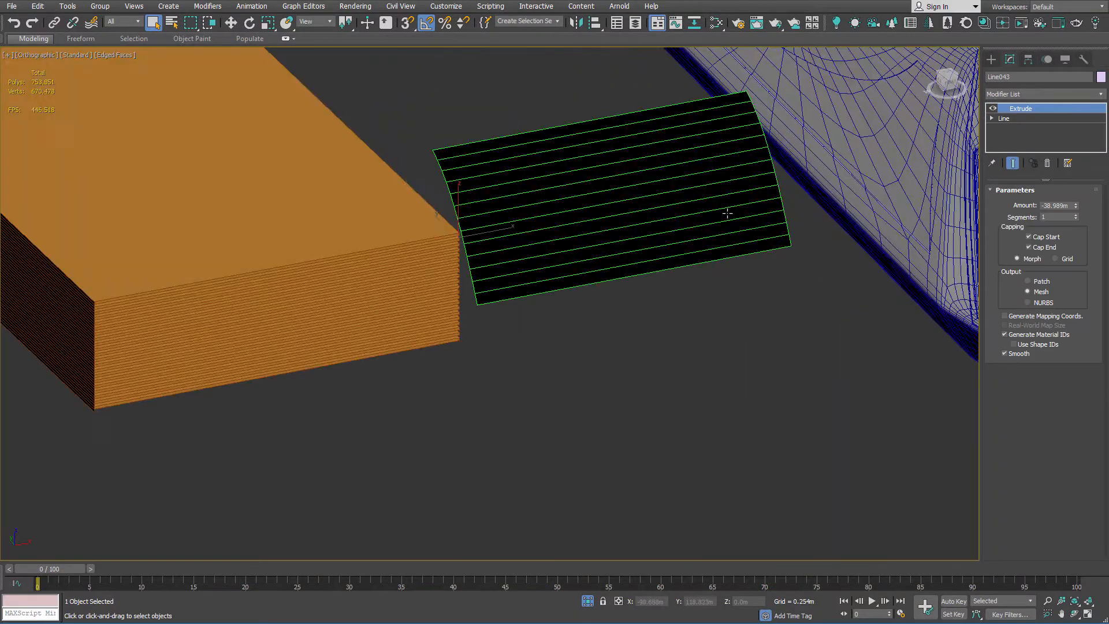
pyautogui.scroll(-7, 722, 214)
pyautogui.keyDown('alt'); pyautogui.moveTo(722, 213); pyautogui.dragTo(879, 166, button='middle'); pyautogui.keyUp('alt')
pyautogui.scroll(8, 669, 212)
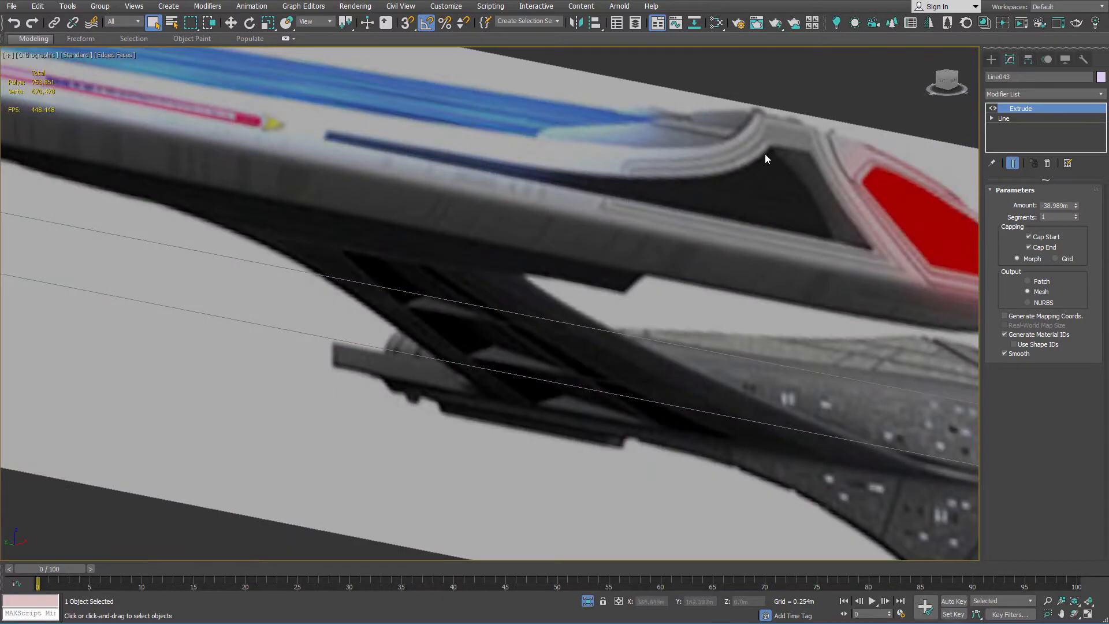
pyautogui.scroll(-8, 423, 252)
pyautogui.keyDown('alt'); pyautogui.moveTo(423, 253); pyautogui.dragTo(471, 370, button='middle'); pyautogui.keyUp('alt')
pyautogui.scroll(8, 471, 369)
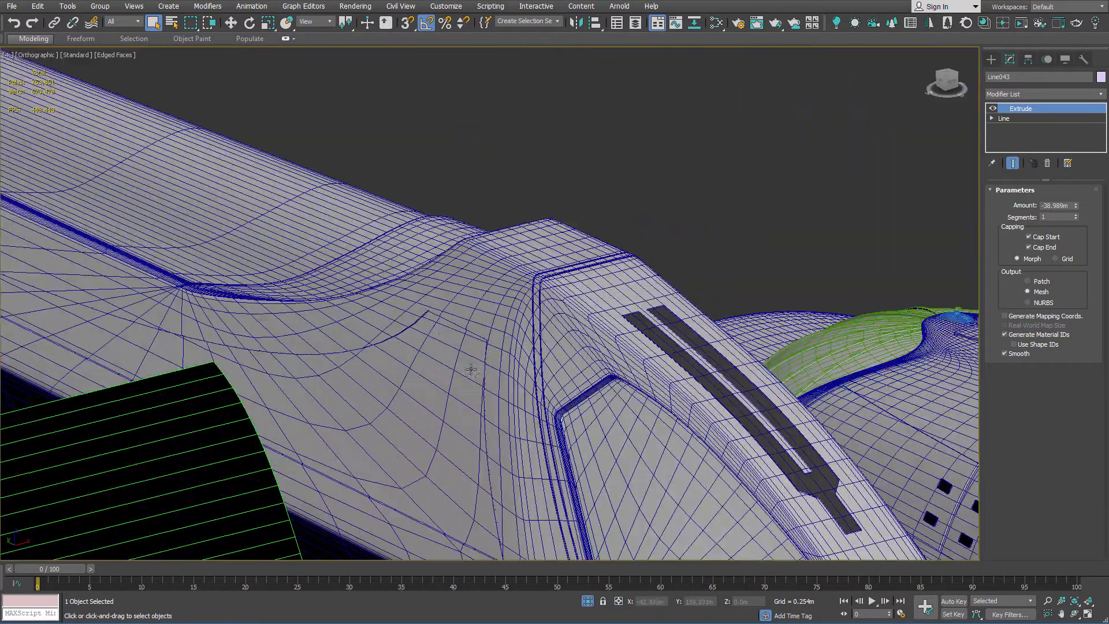
# Detach the nacelle's selected side-panel polygons as a separate object and select that detached panel.
pyautogui.click(439, 329)
pyautogui.press('4')
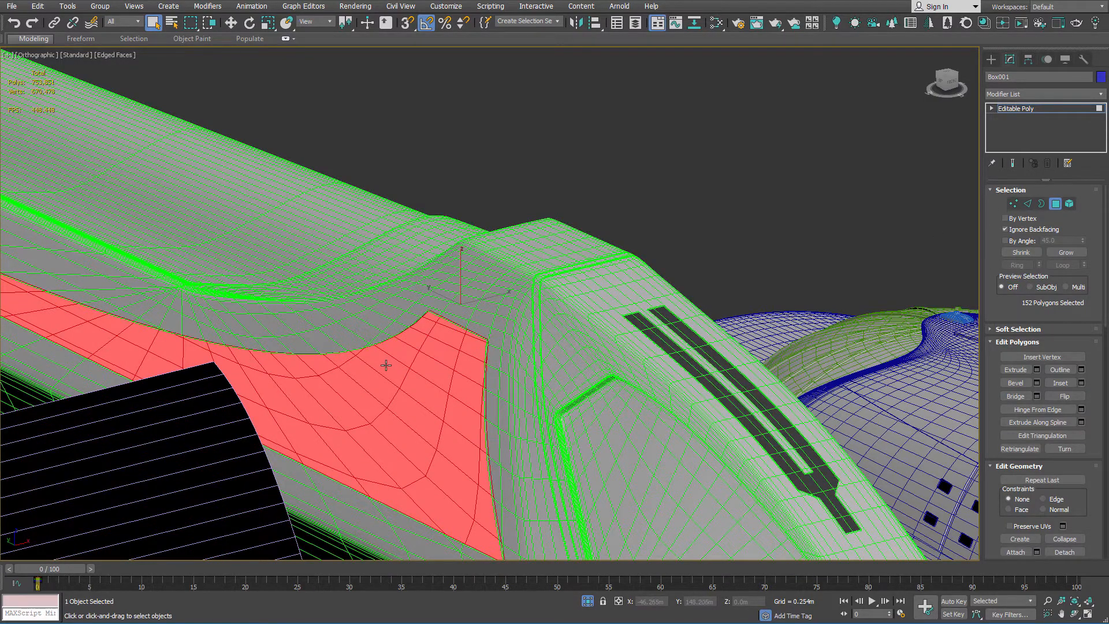
pyautogui.keyDown('alt'); pyautogui.moveTo(386, 365); pyautogui.dragTo(425, 263, button='middle'); pyautogui.keyUp('alt')
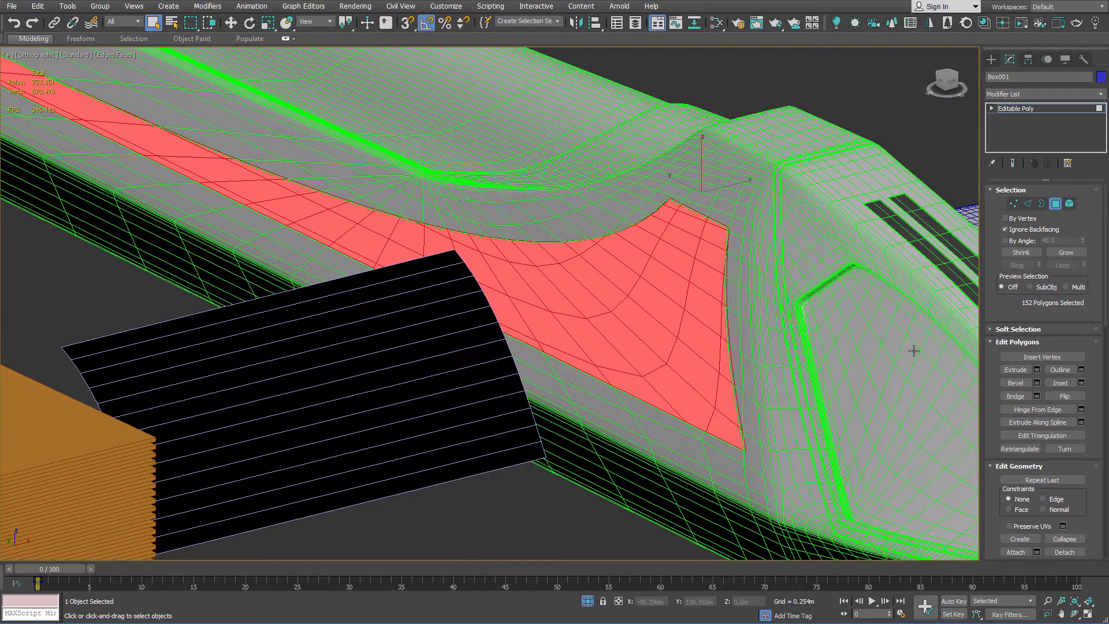
pyautogui.scroll(-5, 1021, 451)
pyautogui.click(1064, 335)
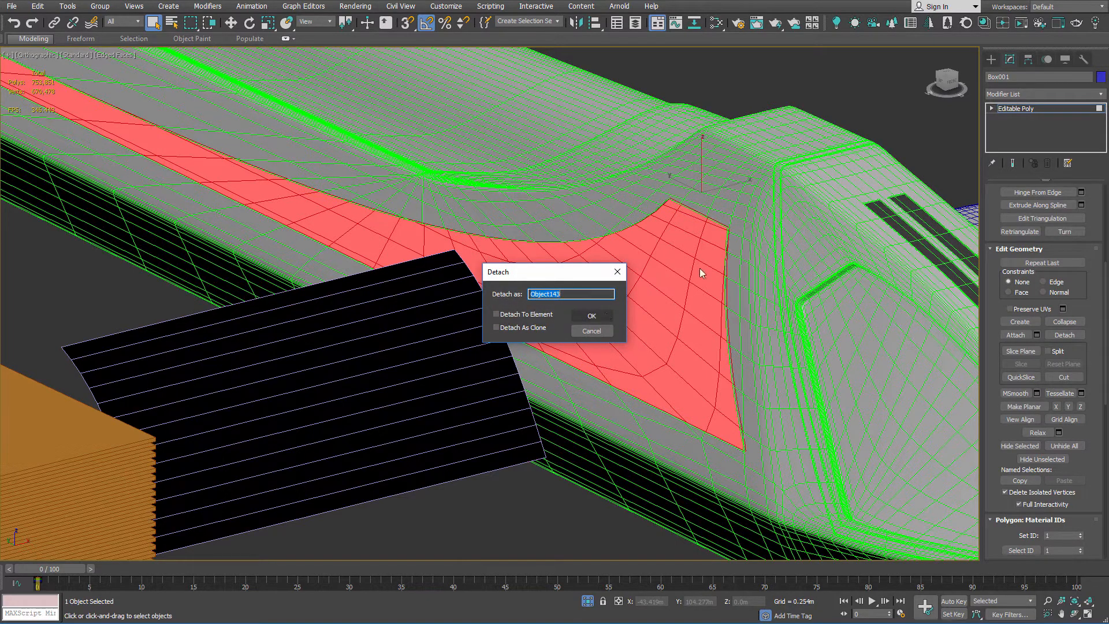
pyautogui.click(594, 317)
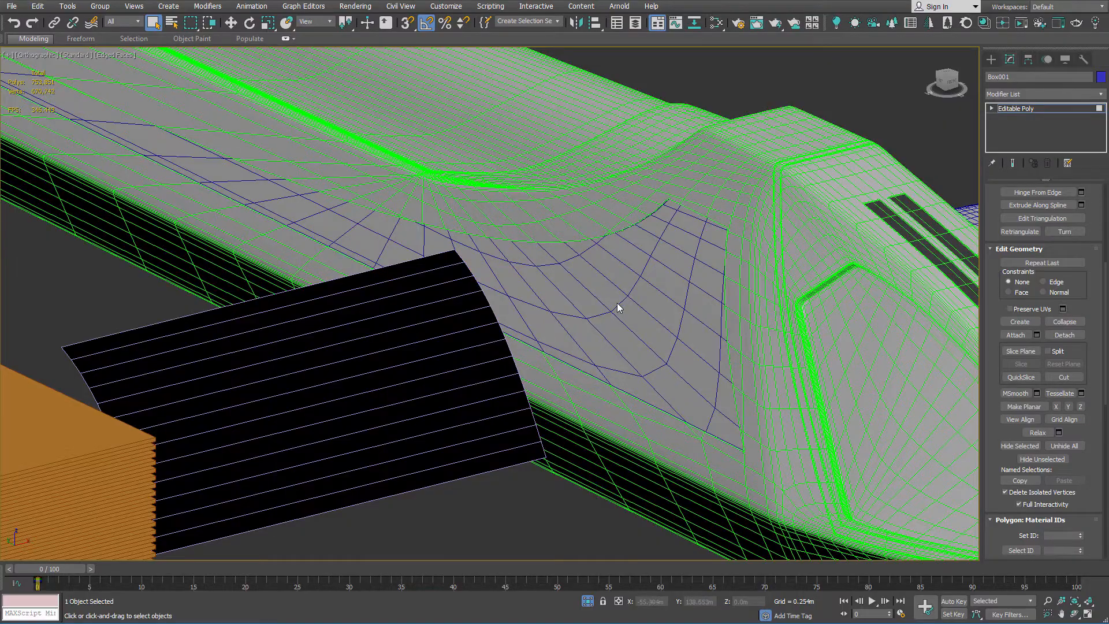
pyautogui.press('4')
pyautogui.click(633, 294)
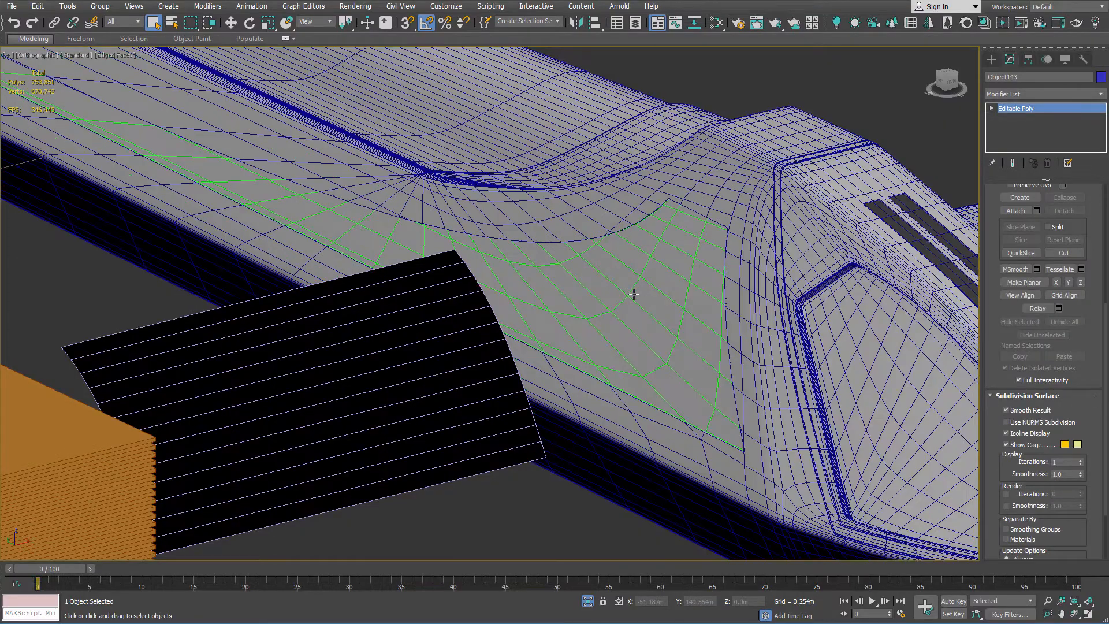
# Move the extruded curved sheet of lines along X until it passes through the nacelle's side panels.
pyautogui.scroll(-3, 652, 290)
pyautogui.keyDown('alt'); pyautogui.moveTo(676, 285); pyautogui.dragTo(383, 321, button='middle'); pyautogui.keyUp('alt')
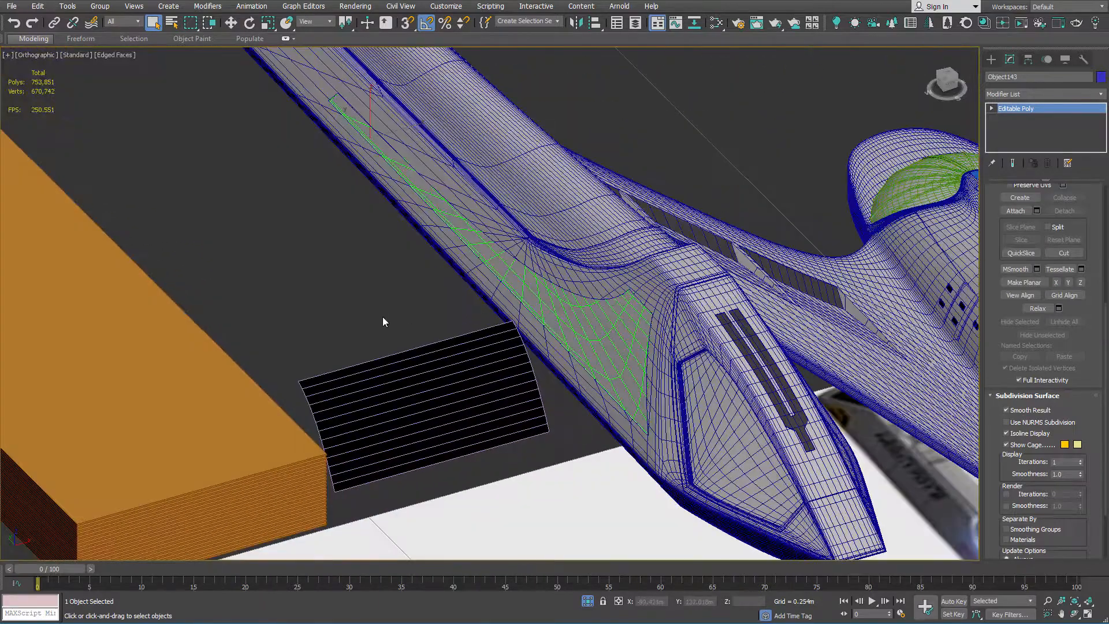
pyautogui.click(421, 372)
pyautogui.press('w')
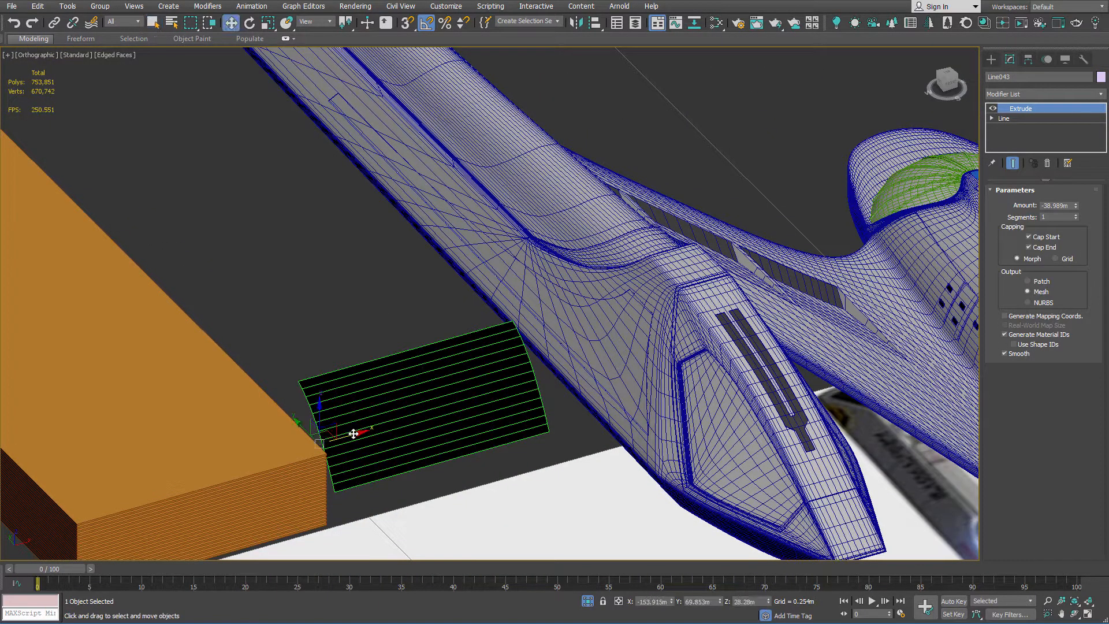
pyautogui.moveTo(353, 434); pyautogui.dragTo(611, 357)
pyautogui.press('q')
# Try to imprint the curved sheet of lines onto the detached side panels with a ProBoolean subtraction.
pyautogui.click(536, 301)
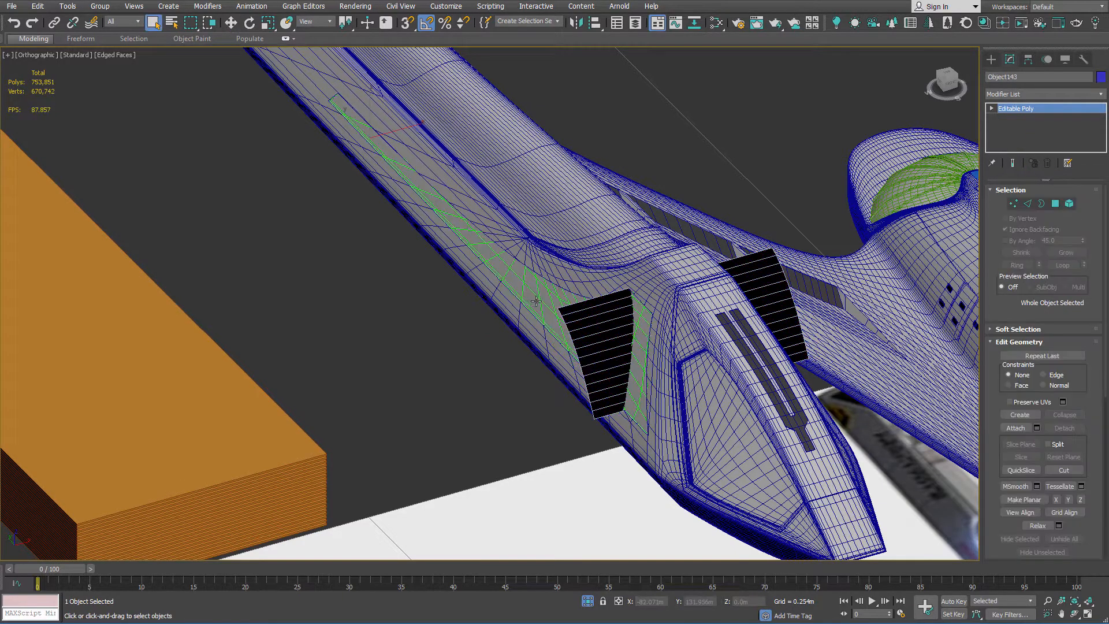
pyautogui.keyDown('alt'); pyautogui.moveTo(576, 285); pyautogui.dragTo(612, 279, button='middle'); pyautogui.keyUp('alt')
pyautogui.click(992, 59)
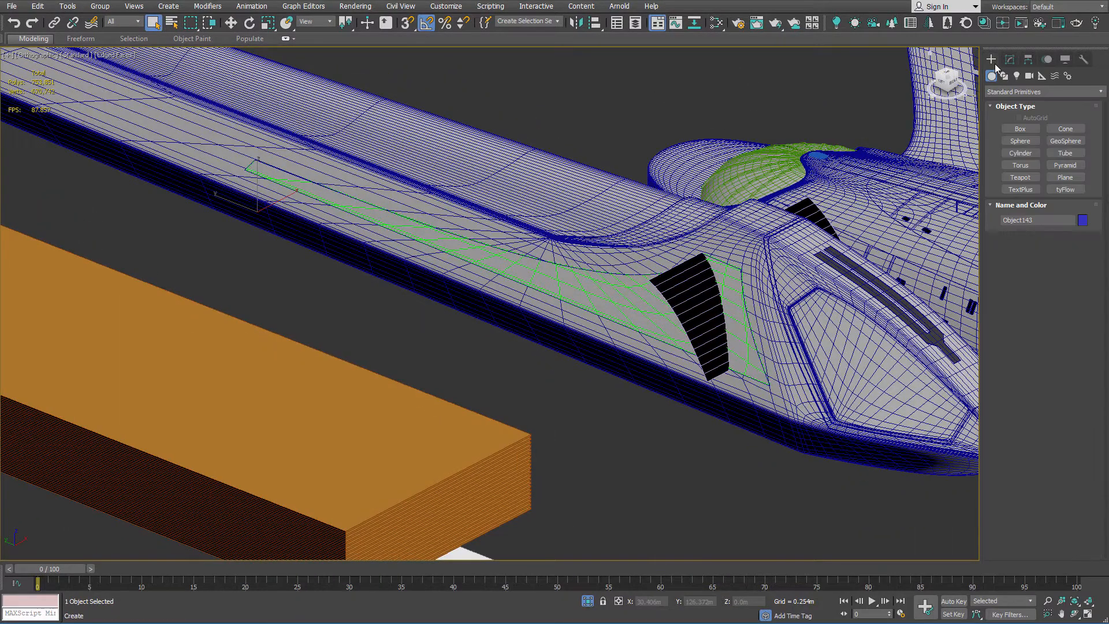
pyautogui.click(1010, 91)
pyautogui.click(1003, 123)
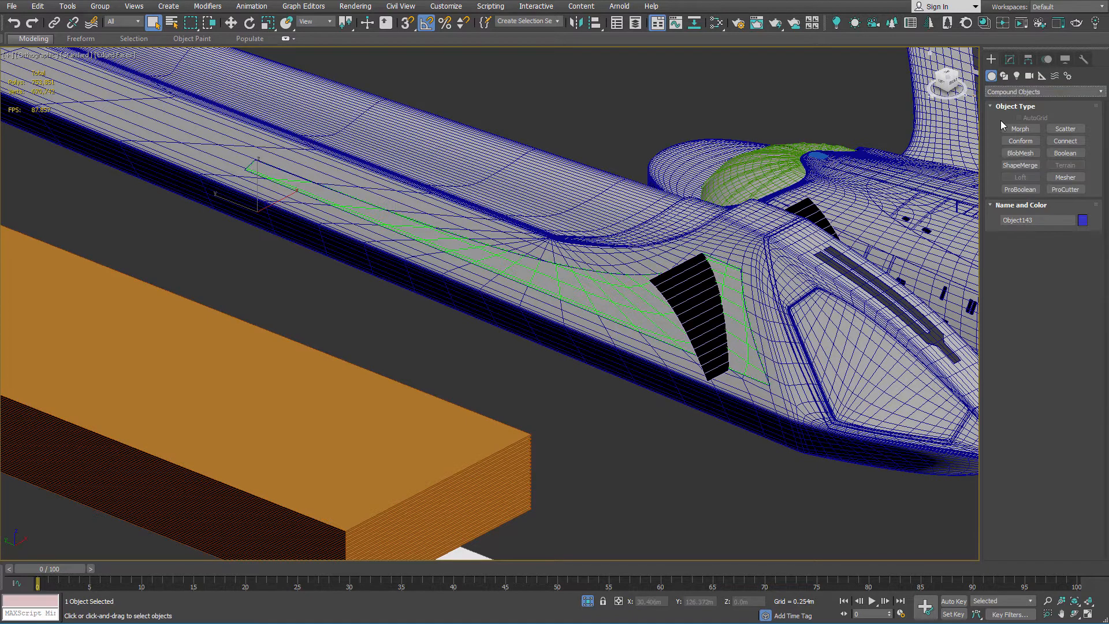
pyautogui.click(1018, 189)
pyautogui.click(1039, 252)
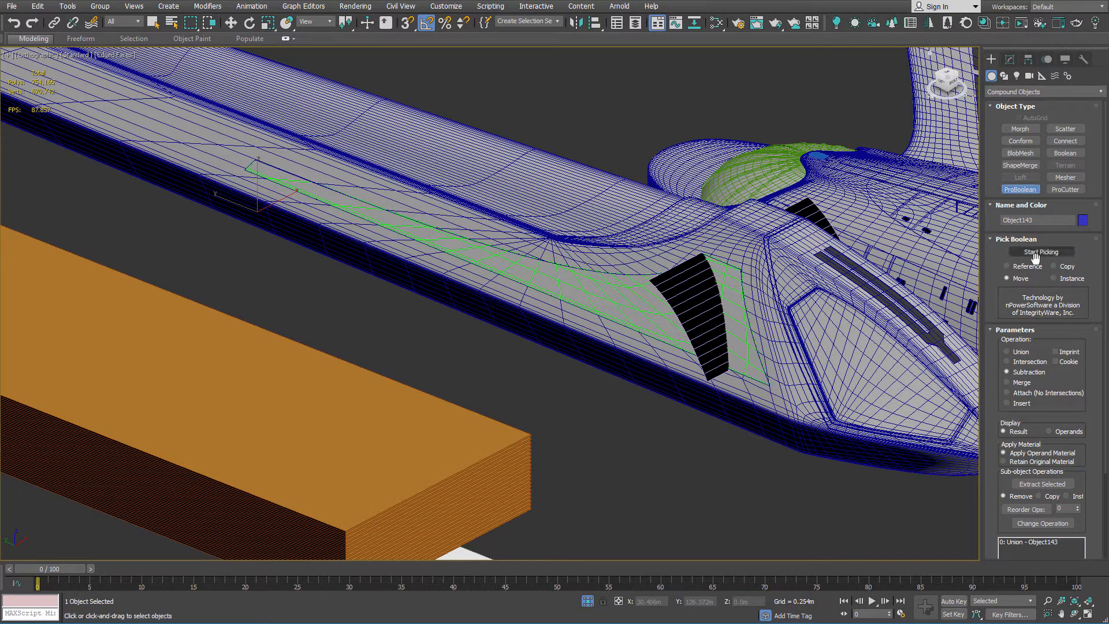
pyautogui.click(1063, 352)
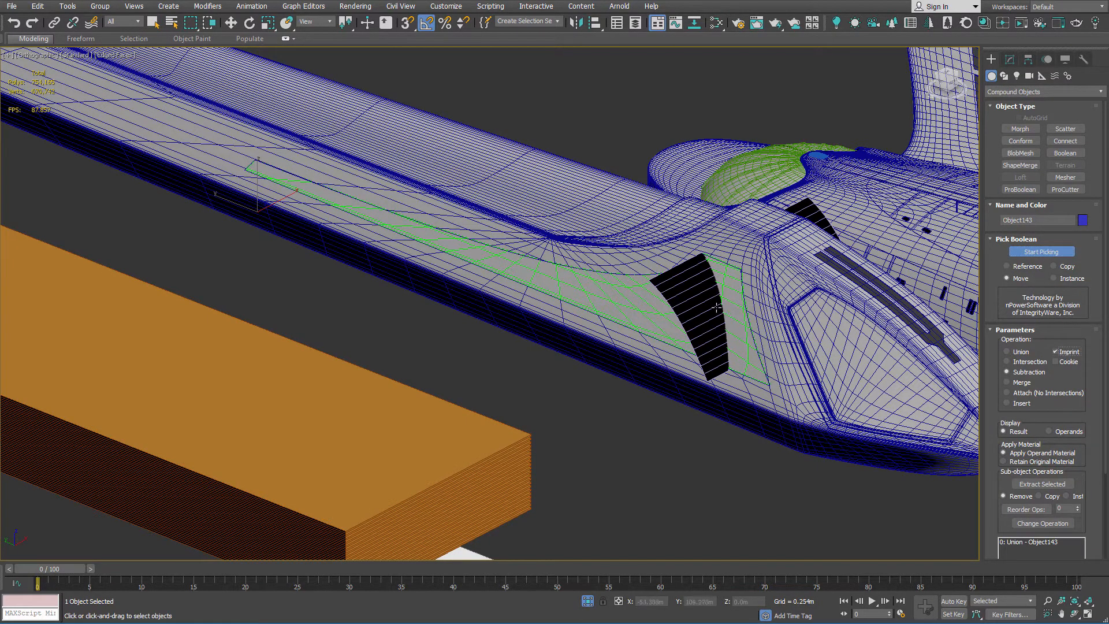
pyautogui.scroll(5, 693, 297)
pyautogui.click(691, 297)
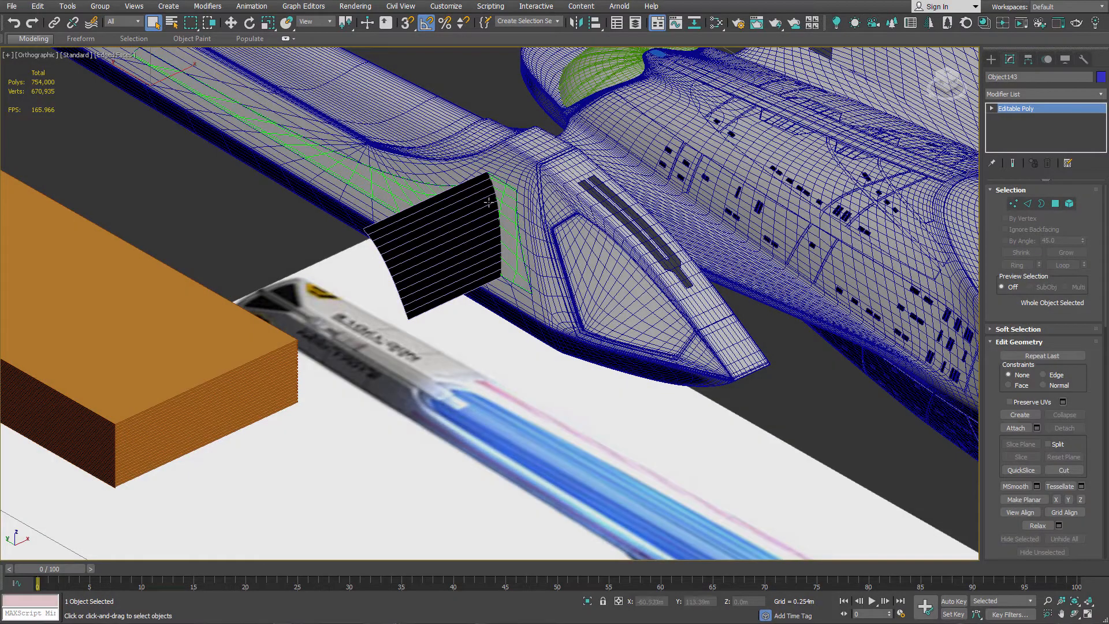
# Examine the separated side panels on both sides of the nacelle and the curved sheet's position against them.
pyautogui.scroll(5, 488, 202)
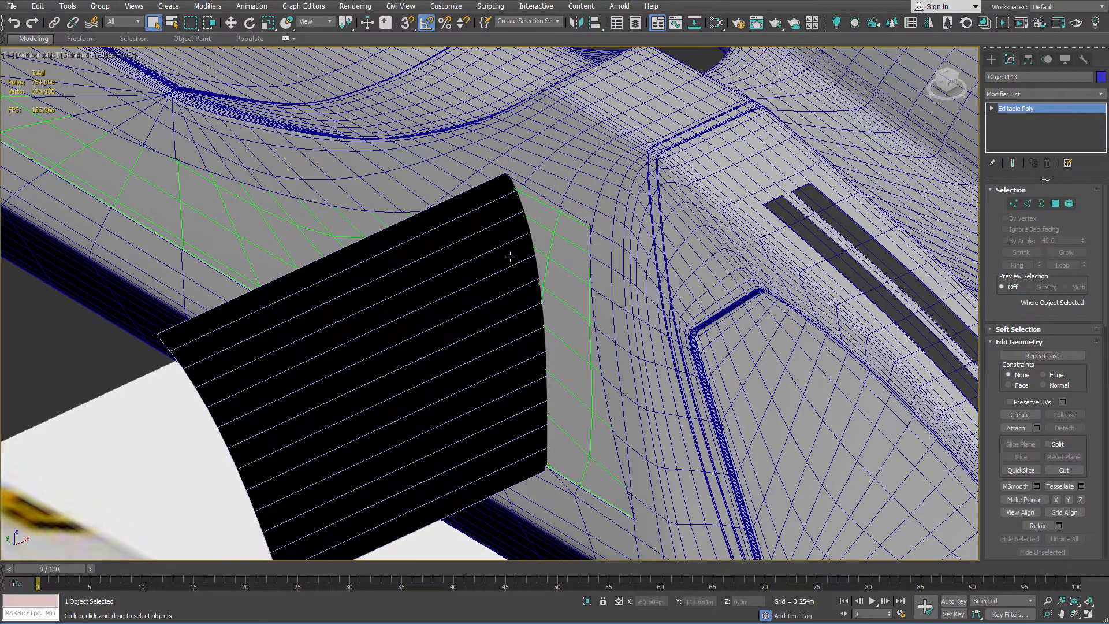
pyautogui.scroll(-3, 518, 253)
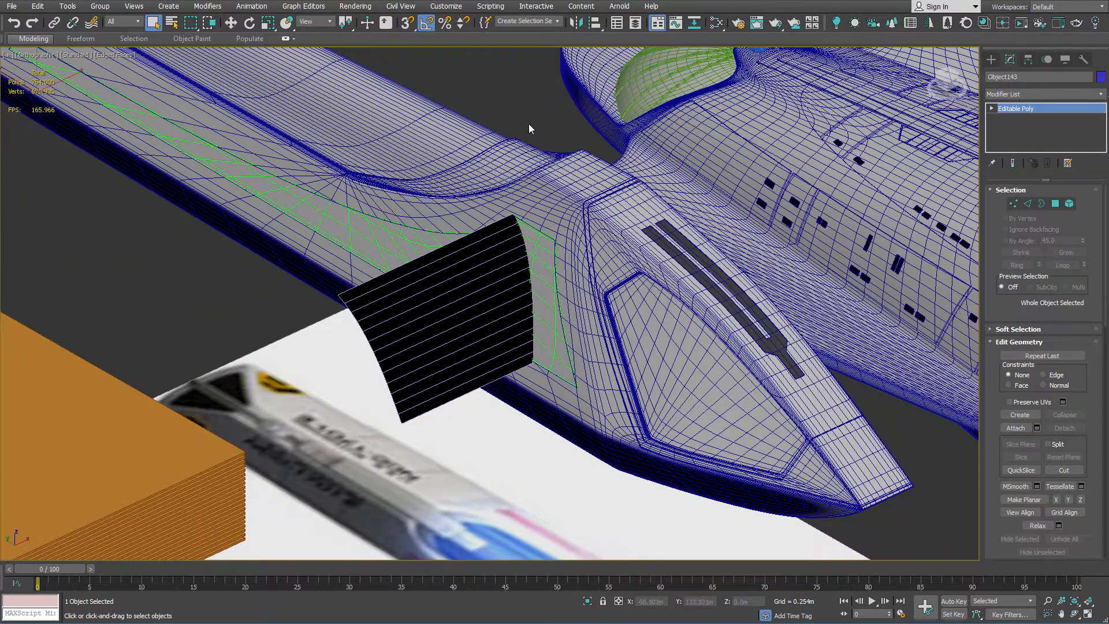
pyautogui.keyDown('alt'); pyautogui.moveTo(662, 243); pyautogui.dragTo(368, 329, button='middle'); pyautogui.keyUp('alt')
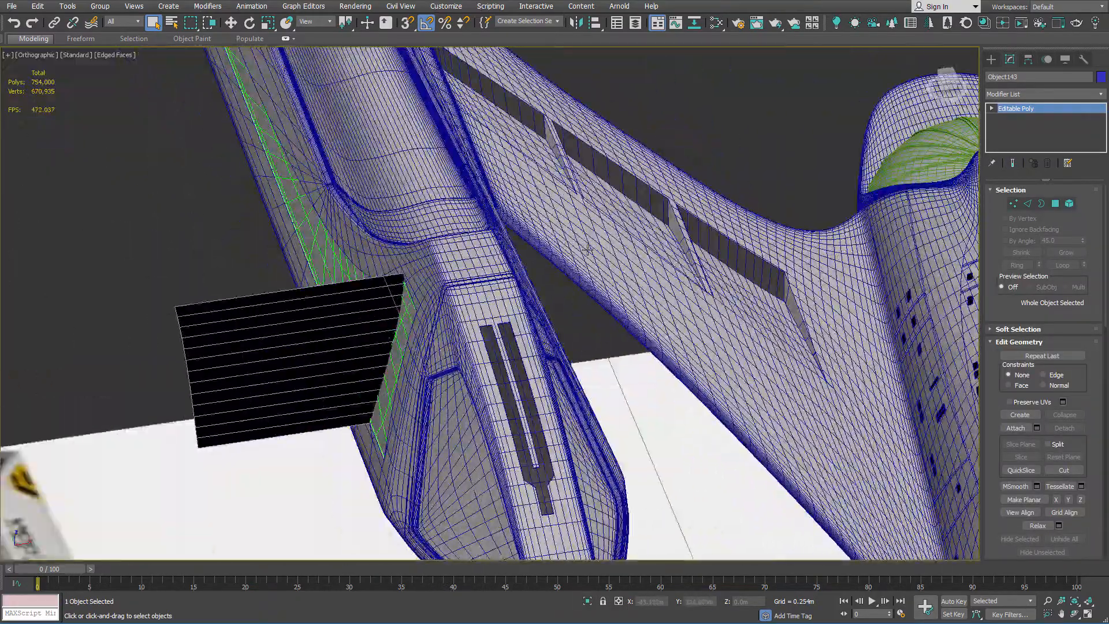
pyautogui.keyDown('alt'); pyautogui.moveTo(588, 249); pyautogui.dragTo(345, 304, button='middle'); pyautogui.keyUp('alt')
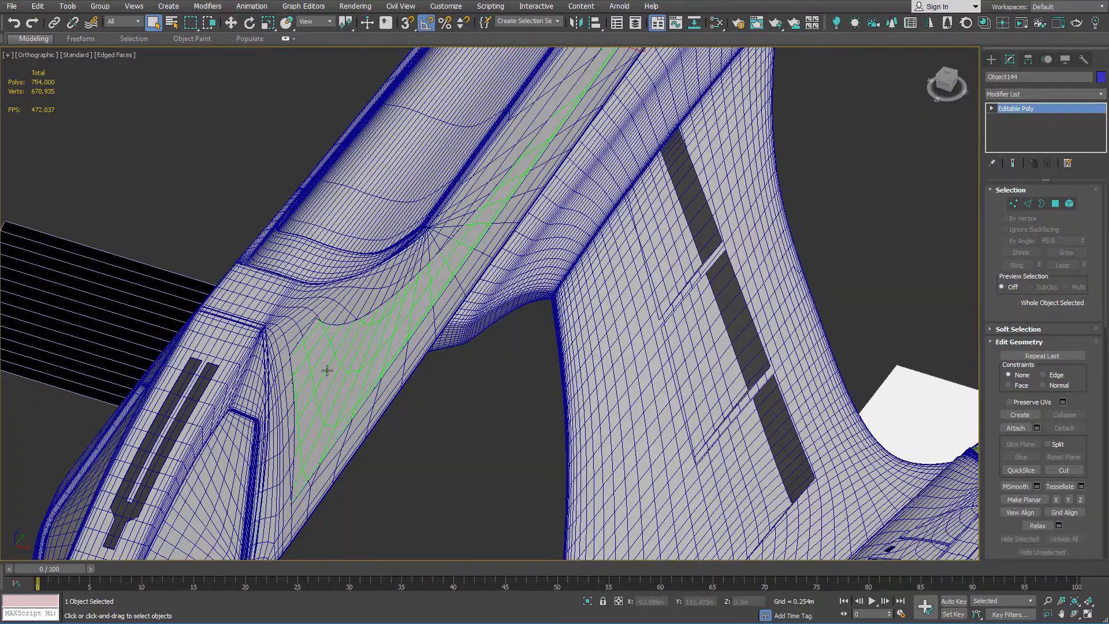
pyautogui.keyDown('alt'); pyautogui.moveTo(287, 304); pyautogui.dragTo(572, 326, button='middle'); pyautogui.keyUp('alt')
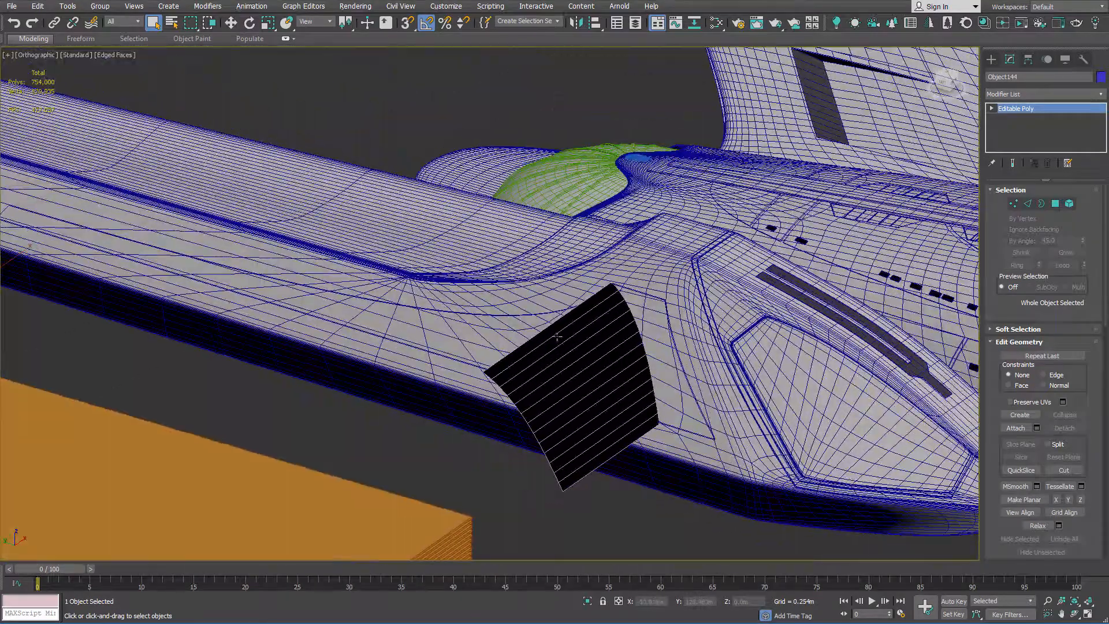
pyautogui.scroll(-5, 462, 332)
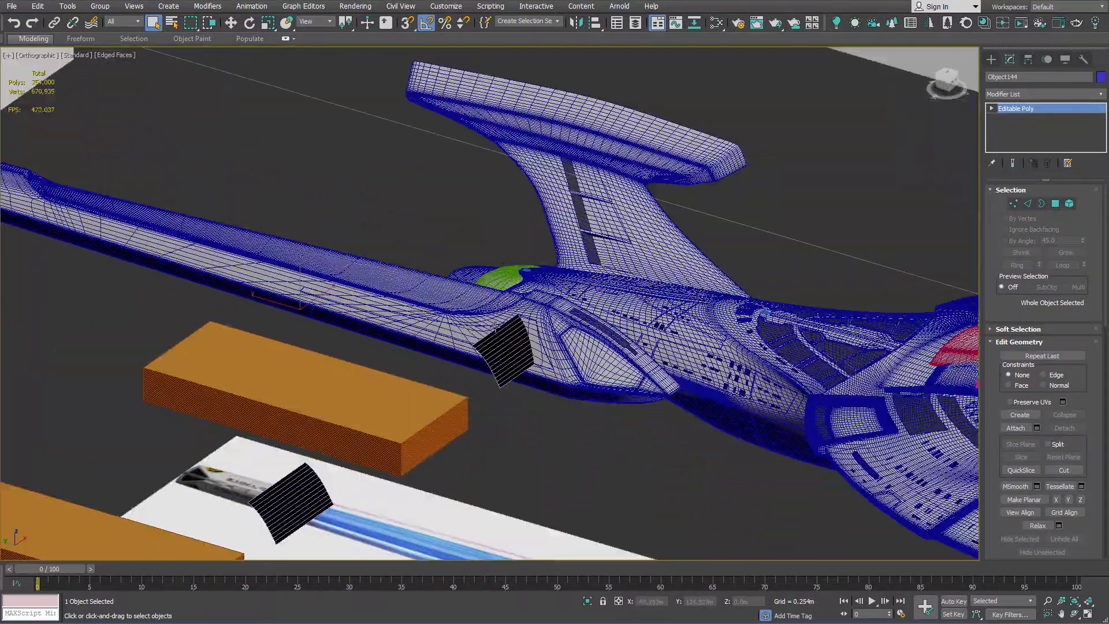
pyautogui.keyDown('alt'); pyautogui.moveTo(495, 326); pyautogui.dragTo(186, 380, button='middle'); pyautogui.keyUp('alt')
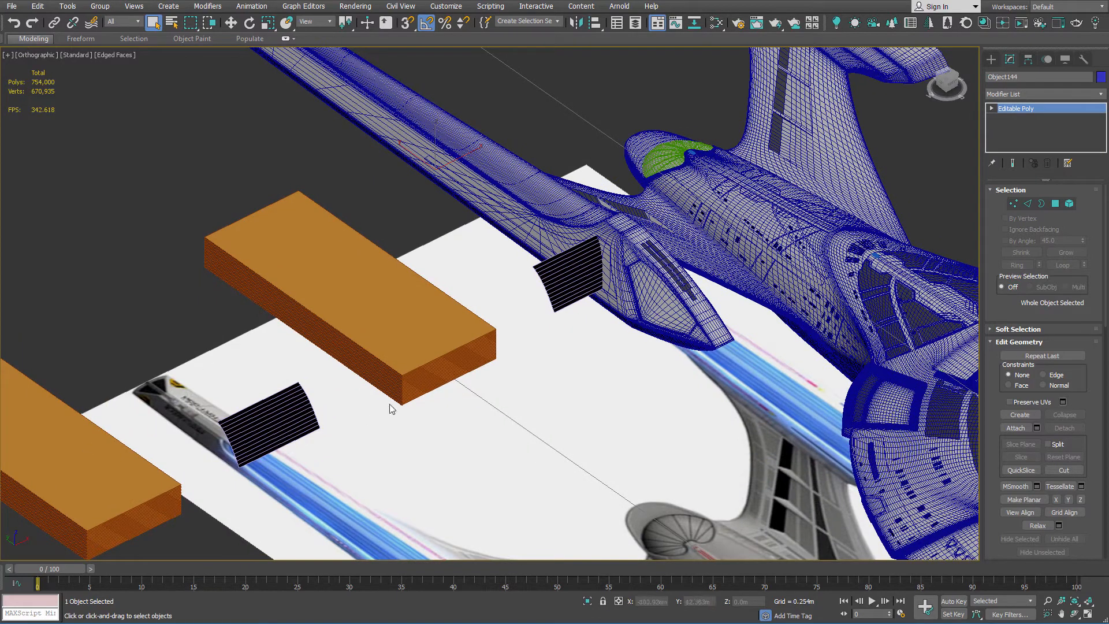
pyautogui.scroll(10, 592, 251)
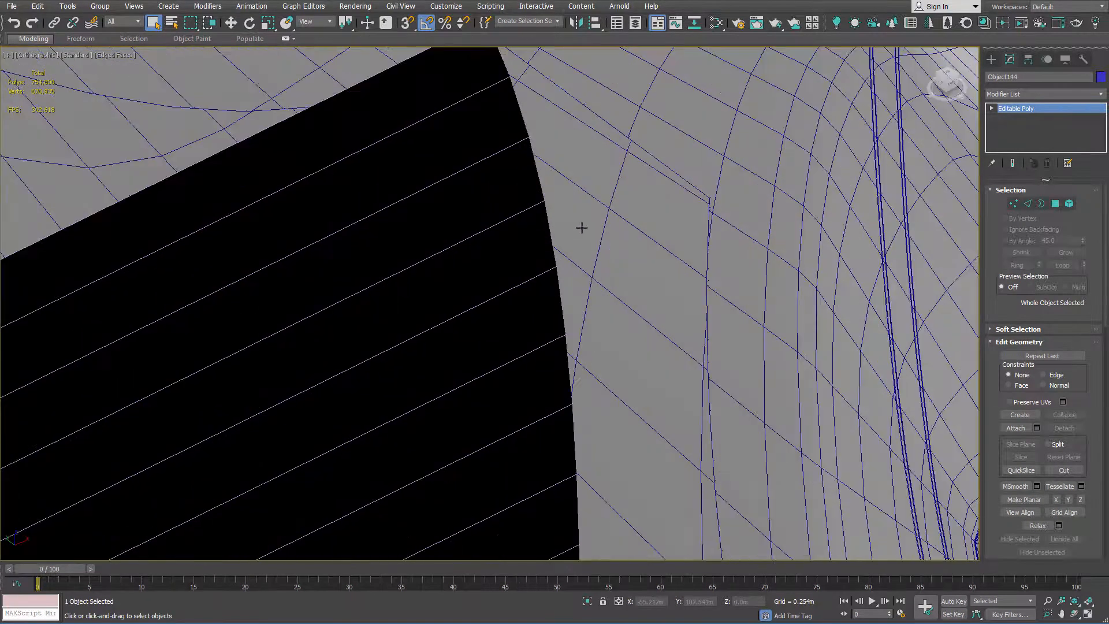
pyautogui.scroll(-5, 581, 228)
# Imprint the curved sheet of lines onto the outer side panel using ProBoolean with Subtraction and Imprint enabled.
pyautogui.click(600, 222)
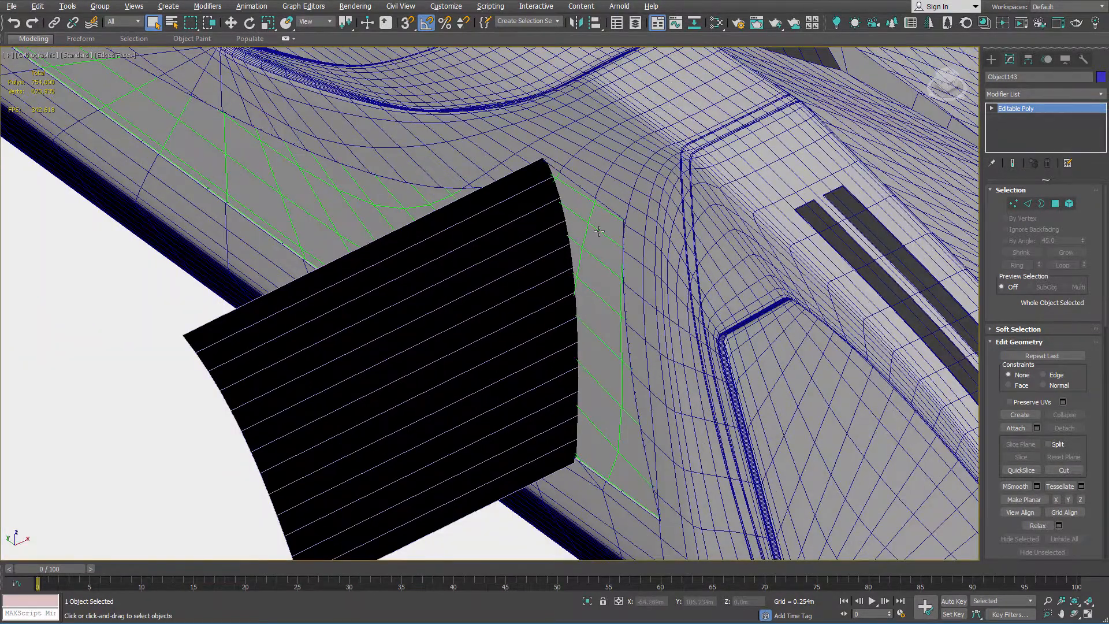
pyautogui.scroll(2, 607, 224)
pyautogui.keyDown('alt'); pyautogui.moveTo(607, 224); pyautogui.dragTo(606, 225, button='middle'); pyautogui.keyUp('alt')
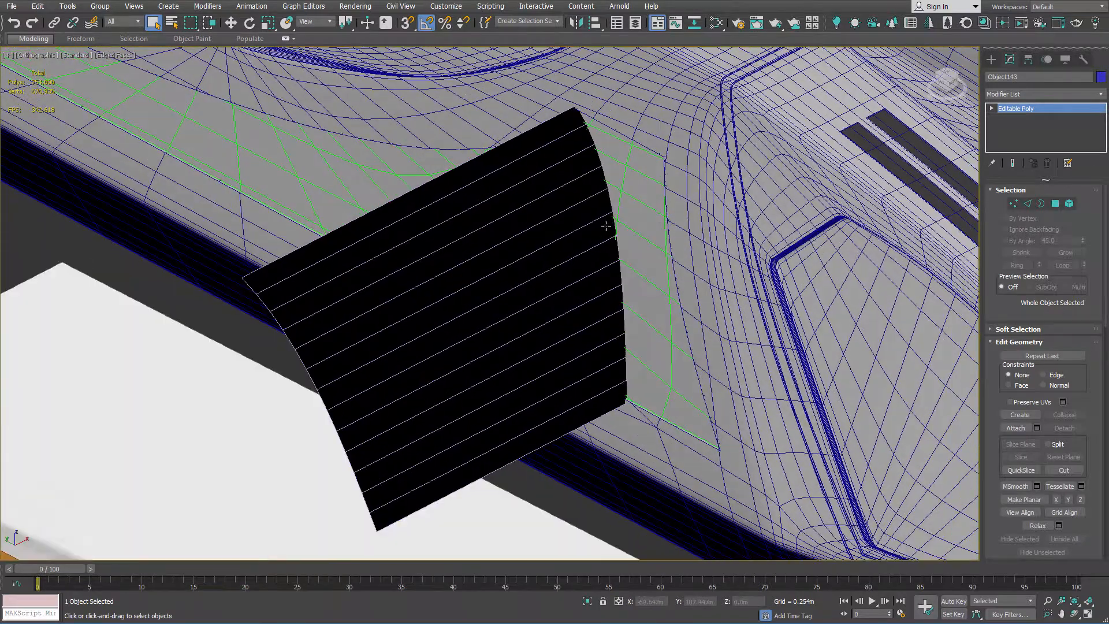
pyautogui.click(990, 59)
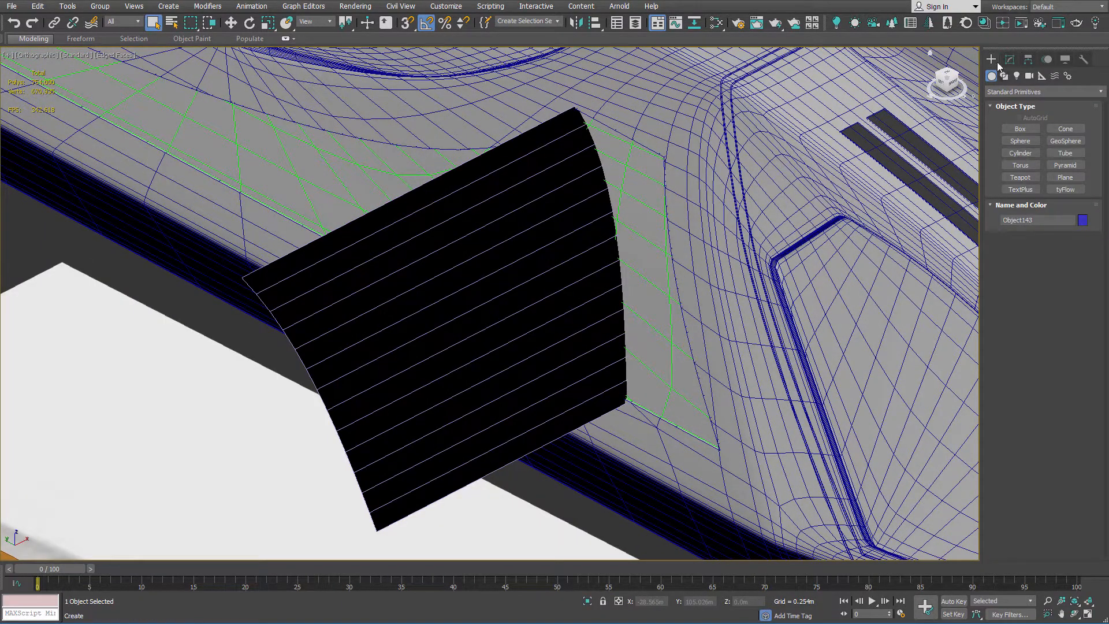
pyautogui.click(1001, 95)
pyautogui.click(1003, 105)
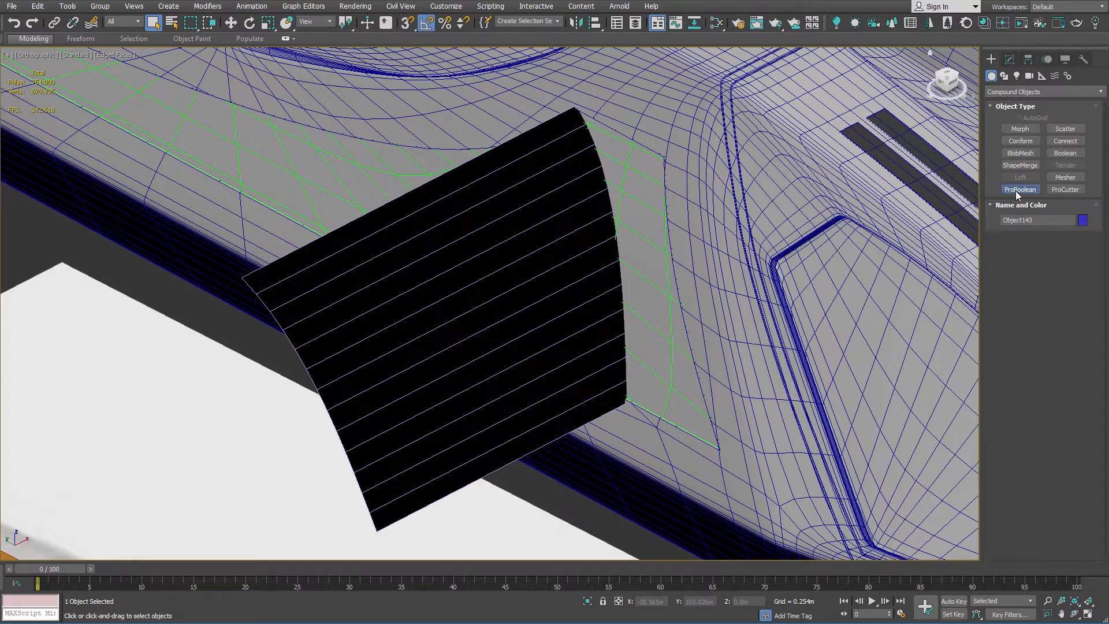
pyautogui.click(1016, 189)
pyautogui.click(1040, 252)
pyautogui.click(1055, 352)
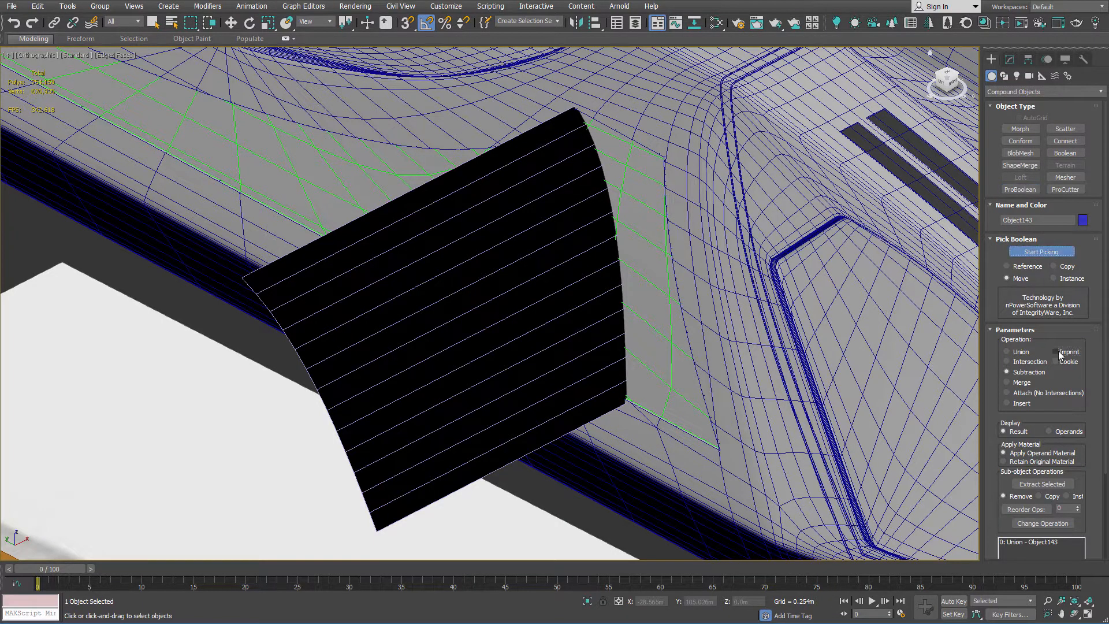
pyautogui.click(548, 300)
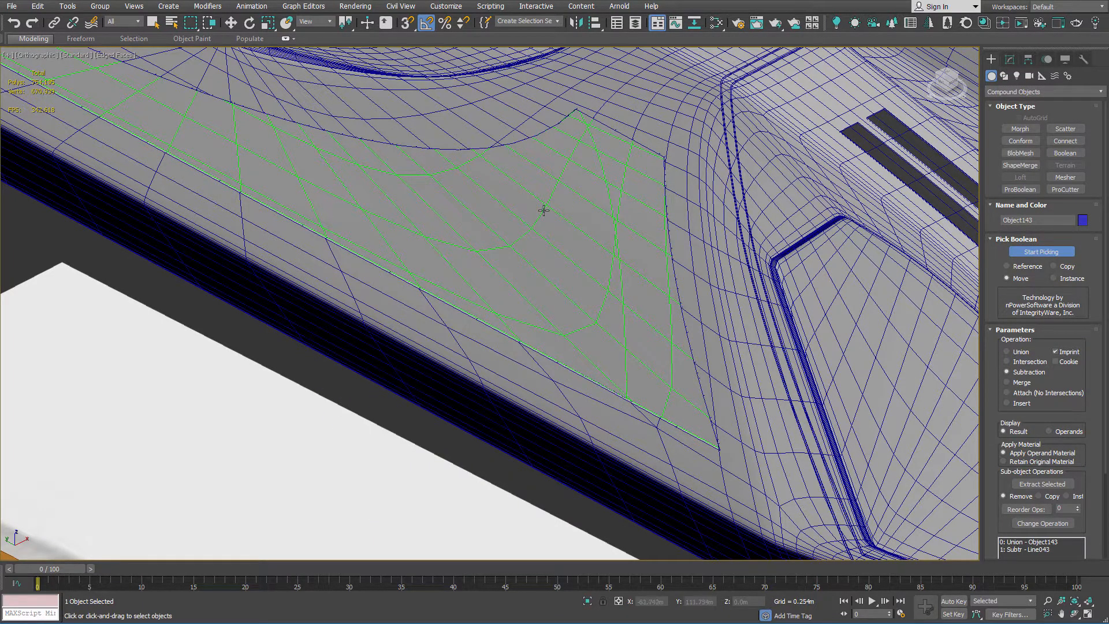
# Convert the nacelle's outer side panel with its imprinted curve to an Editable Poly.
pyautogui.moveTo(543, 210); pyautogui.dragTo(534, 238, button='middle')
pyautogui.press('w')
pyautogui.rightClick(563, 235)
pyautogui.moveTo(612, 359)
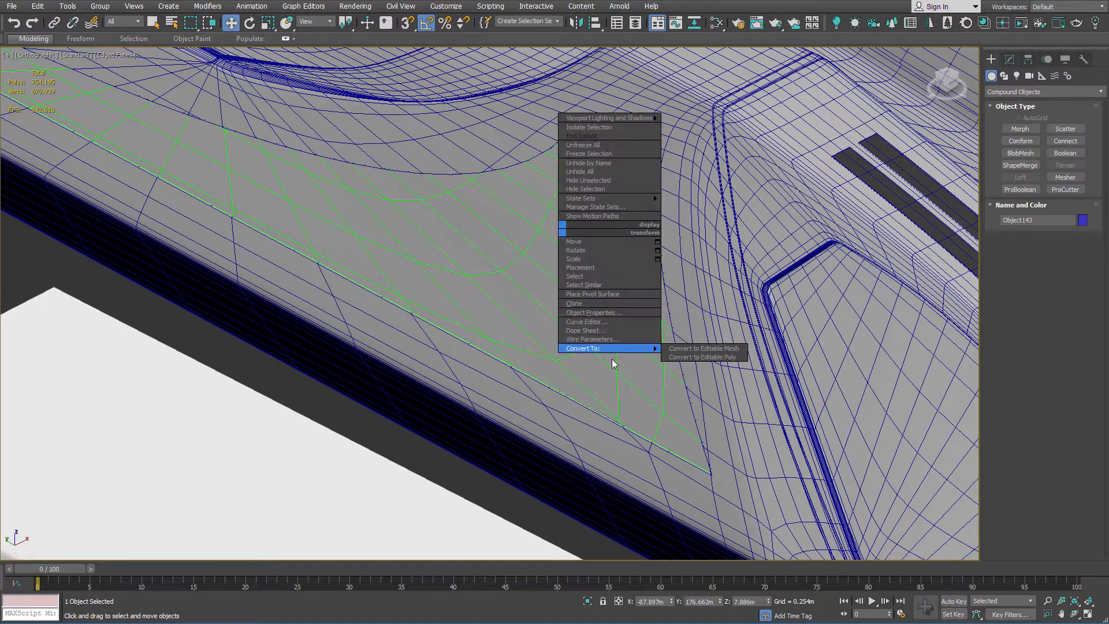
pyautogui.click(696, 356)
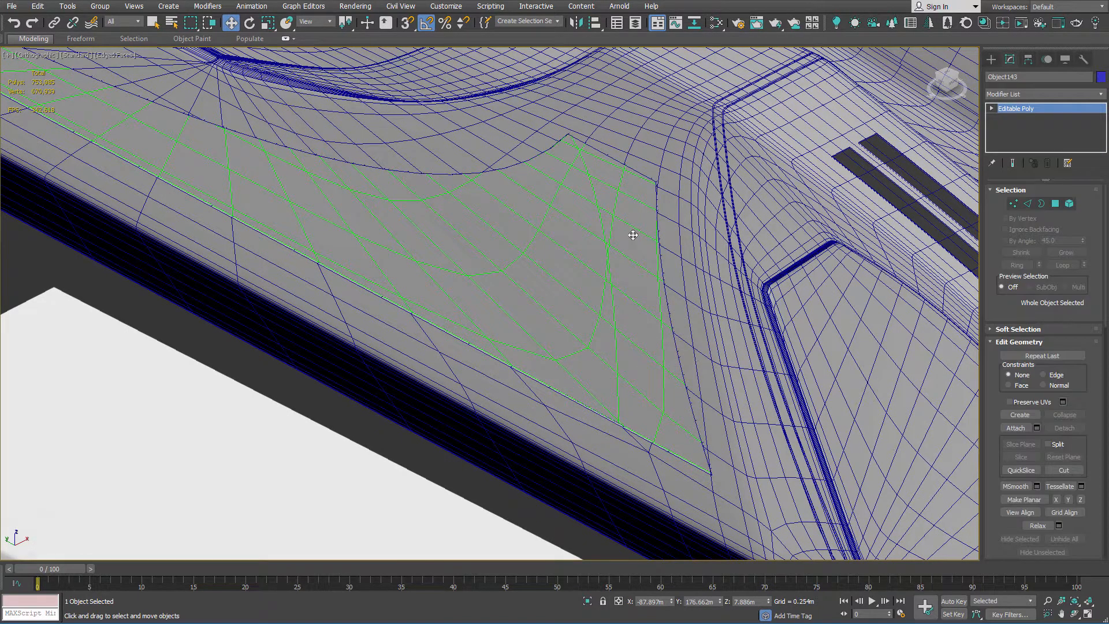
# Detach the polygons between the imprinted curve and the wide tip-side end of the outer side panel as a separate object.
pyautogui.click(1056, 205)
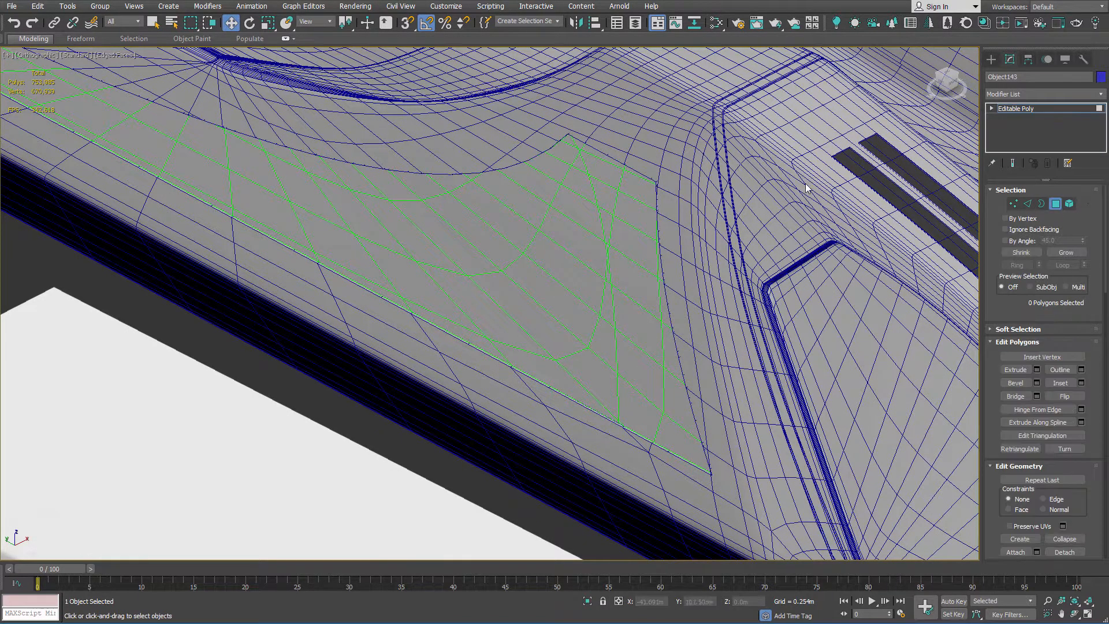
pyautogui.scroll(10, 589, 148)
pyautogui.click(542, 119)
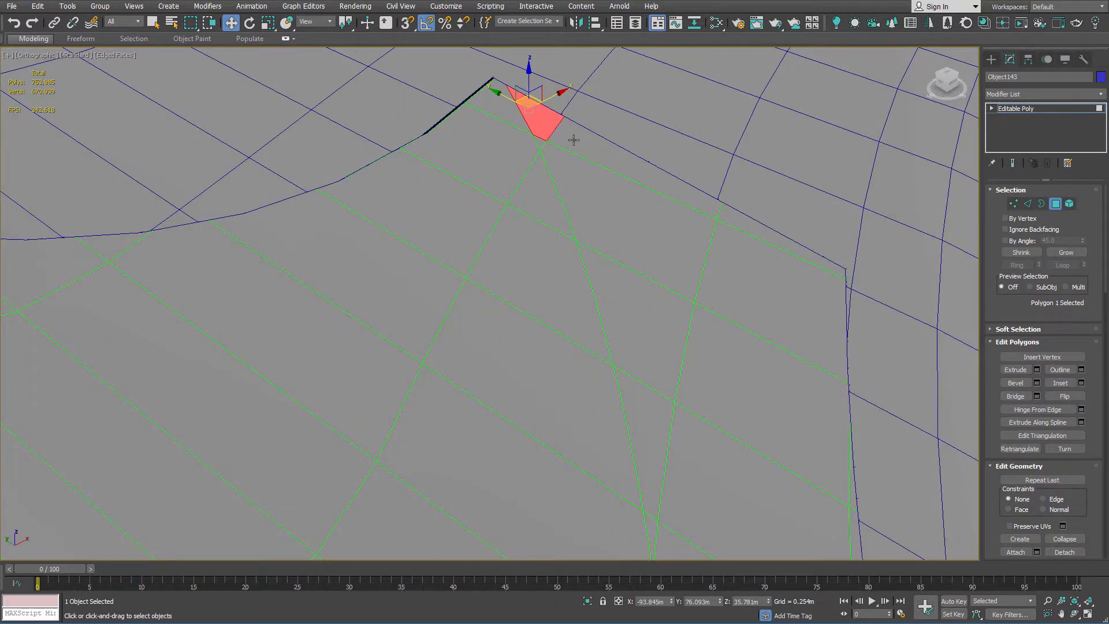
pyautogui.press('q')
pyautogui.keyDown('ctrl'); pyautogui.click(574, 140); pyautogui.keyUp('ctrl')
pyautogui.keyDown('ctrl'); pyautogui.moveTo(542, 144); pyautogui.dragTo(583, 179); pyautogui.keyUp('ctrl')
pyautogui.keyDown('ctrl'); pyautogui.click(763, 234); pyautogui.keyUp('ctrl')
pyautogui.keyDown('ctrl'); pyautogui.moveTo(727, 289); pyautogui.dragTo(679, 341); pyautogui.keyUp('ctrl')
pyautogui.keyDown('ctrl'); pyautogui.click(704, 456); pyautogui.keyUp('ctrl')
pyautogui.scroll(-2, 658, 425)
pyautogui.keyDown('ctrl'); pyautogui.moveTo(658, 425); pyautogui.dragTo(607, 423); pyautogui.keyUp('ctrl')
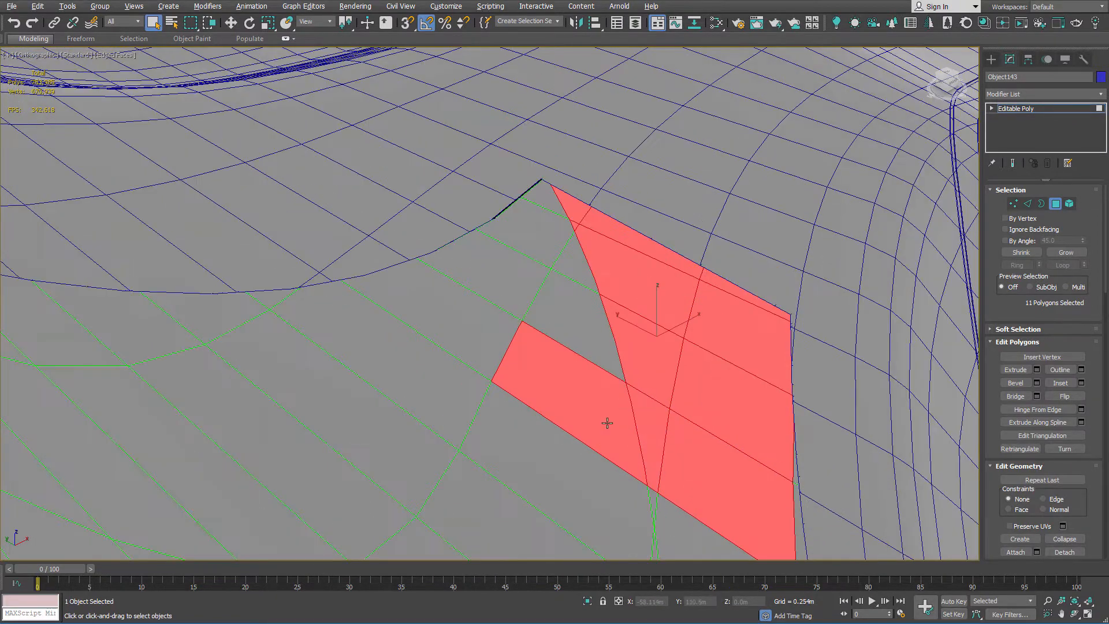
pyautogui.moveTo(673, 531); pyautogui.dragTo(527, 289, button='middle')
pyautogui.scroll(2, 527, 289)
pyautogui.keyDown('ctrl'); pyautogui.click(527, 289); pyautogui.keyUp('ctrl')
pyautogui.scroll(-4, 527, 290)
pyautogui.moveTo(574, 425); pyautogui.dragTo(555, 250, button='middle')
pyautogui.keyDown('ctrl'); pyautogui.click(554, 250); pyautogui.keyUp('ctrl')
pyautogui.keyDown('ctrl'); pyautogui.click(601, 206); pyautogui.keyUp('ctrl')
pyautogui.keyDown('ctrl'); pyautogui.click(595, 126); pyautogui.keyUp('ctrl')
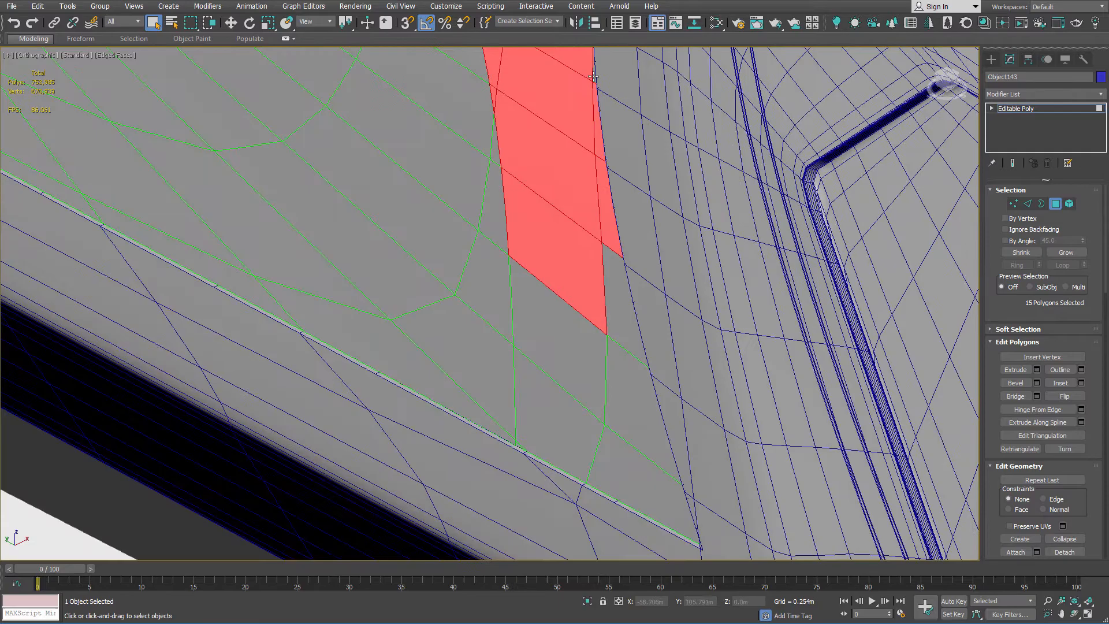
pyautogui.keyDown('ctrl'); pyautogui.click(546, 306); pyautogui.keyUp('ctrl')
pyautogui.keyDown('ctrl'); pyautogui.click(636, 487); pyautogui.keyUp('ctrl')
pyautogui.scroll(-5, 636, 488)
pyautogui.scroll(5, 601, 309)
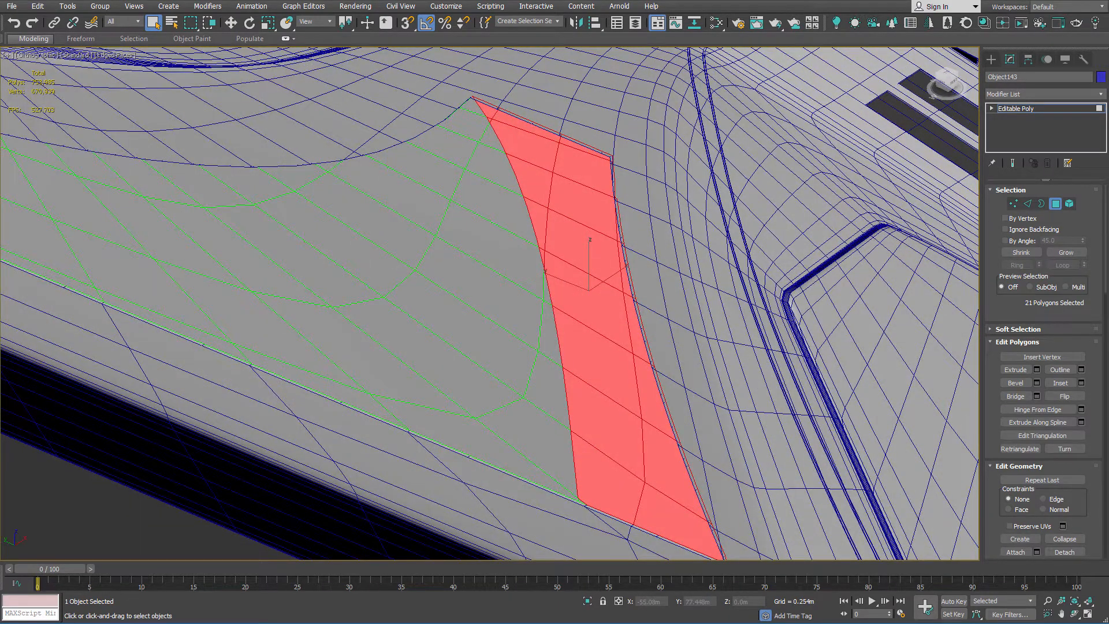
pyautogui.moveTo(1107, 277); pyautogui.dragTo(1102, 335)
pyautogui.click(1069, 338)
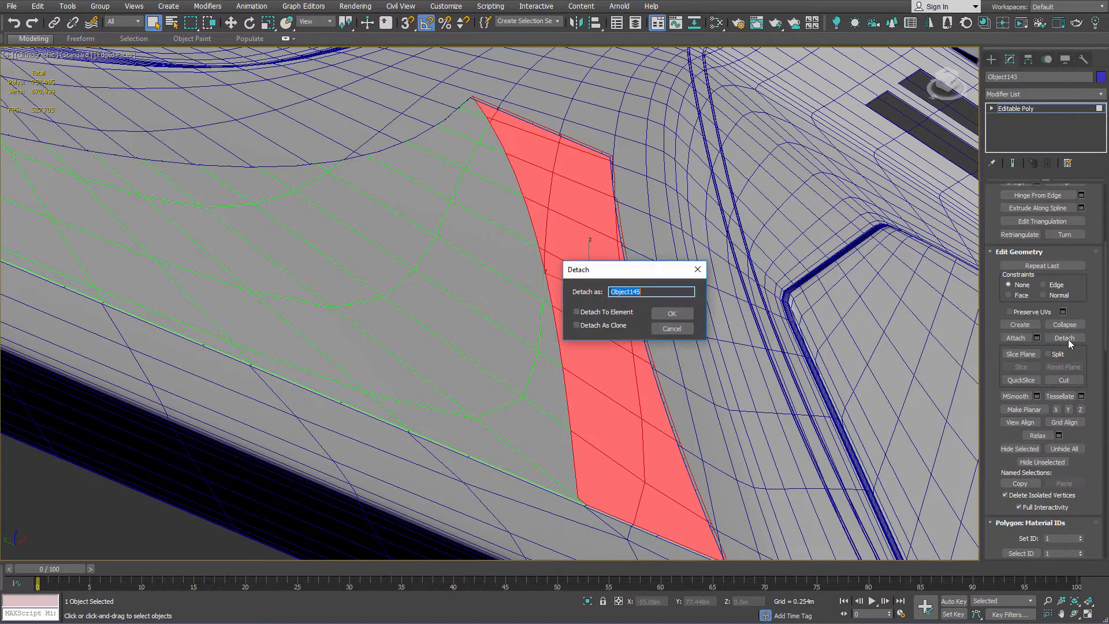
pyautogui.press('Return')
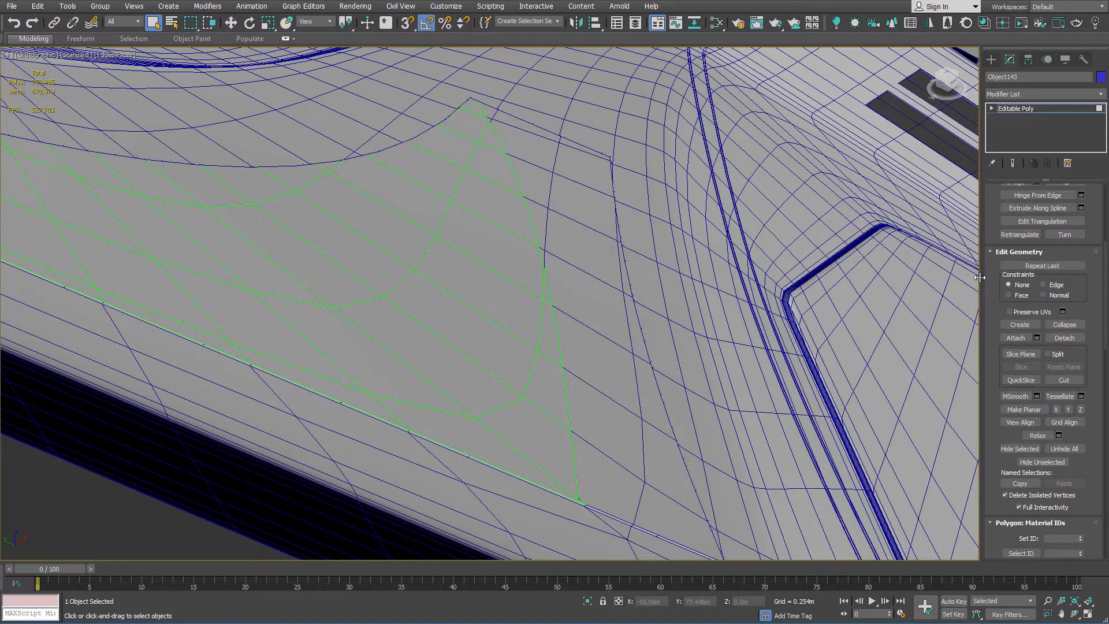
# Move the orange stack of horizontal planes along X until it passes through the nacelle's side panel.
pyautogui.scroll(-5, 505, 241)
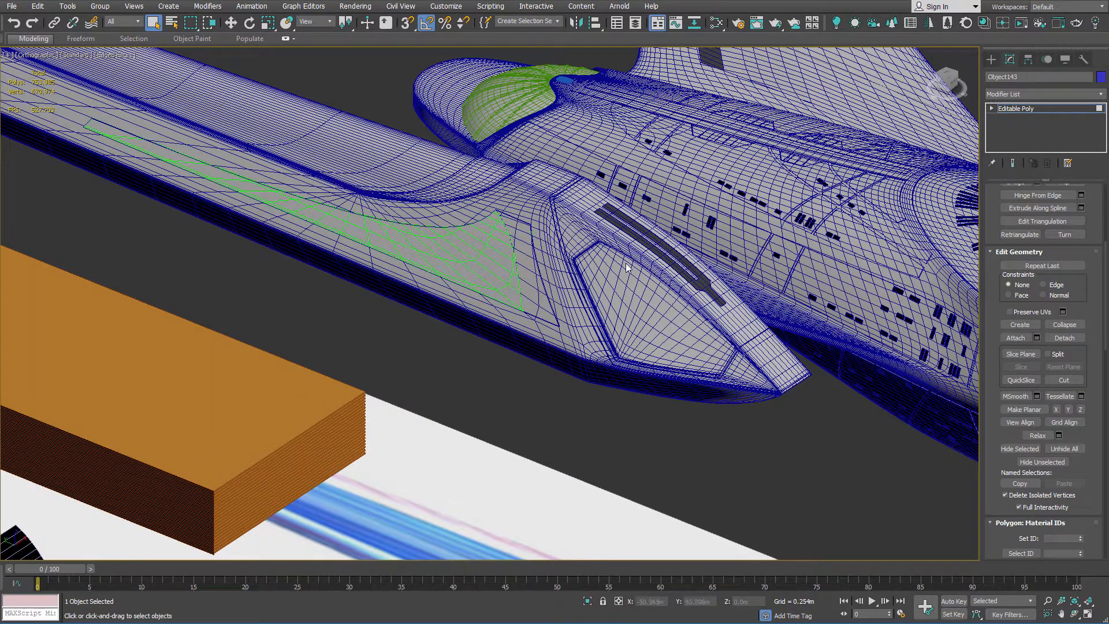
pyautogui.scroll(3, 518, 242)
pyautogui.scroll(-3, 527, 239)
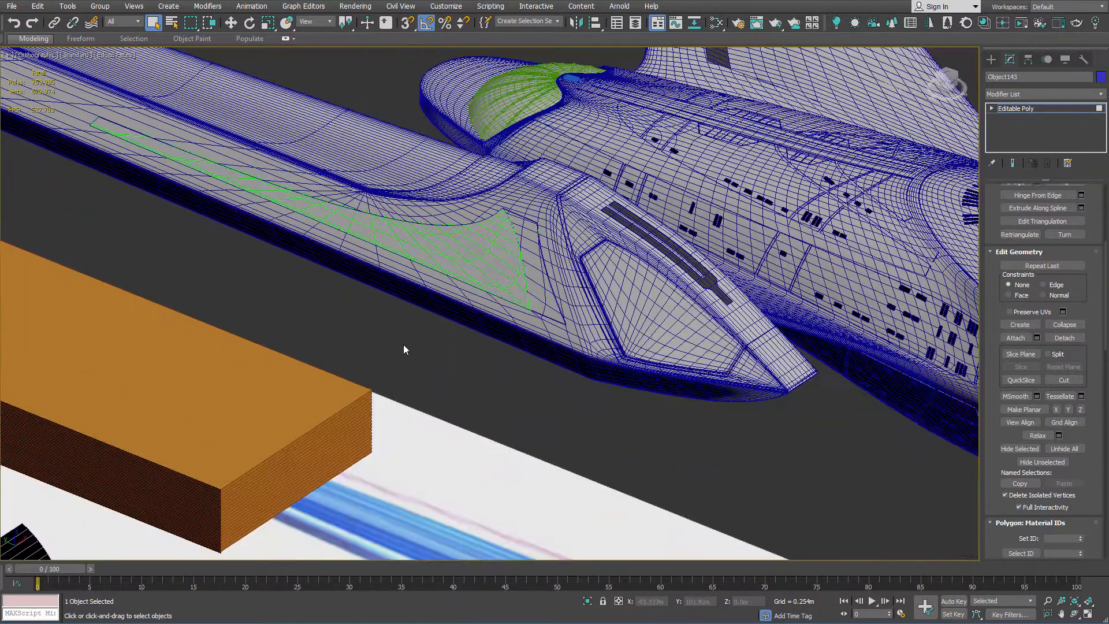
pyautogui.rightClick(408, 346)
pyautogui.press('4')
pyautogui.click(227, 390)
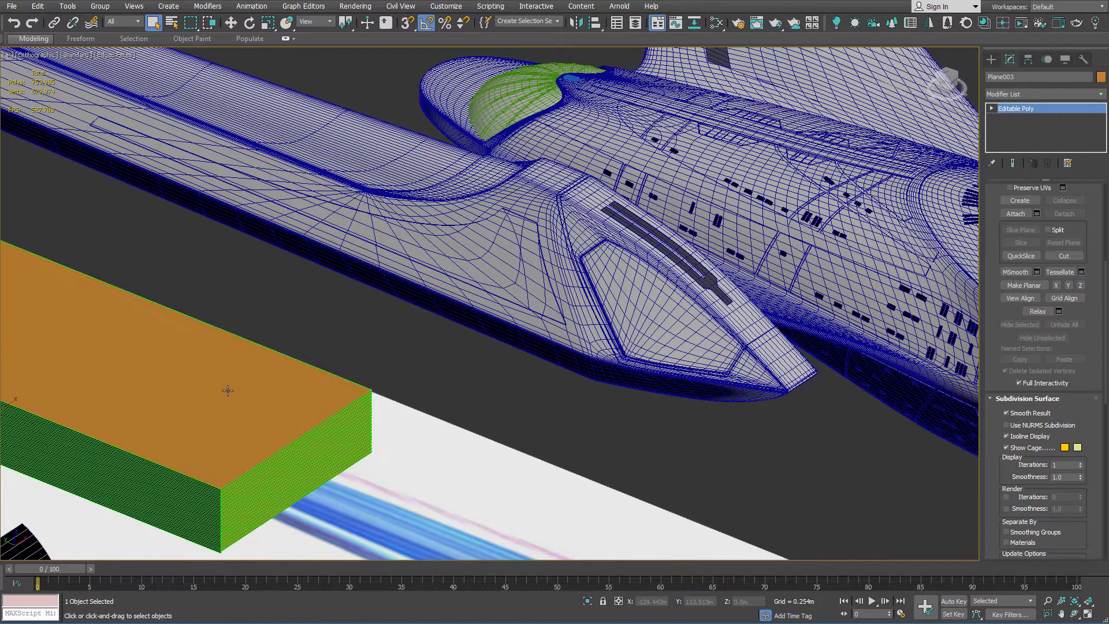
pyautogui.press('w')
pyautogui.moveTo(158, 345); pyautogui.dragTo(397, 298, button='middle')
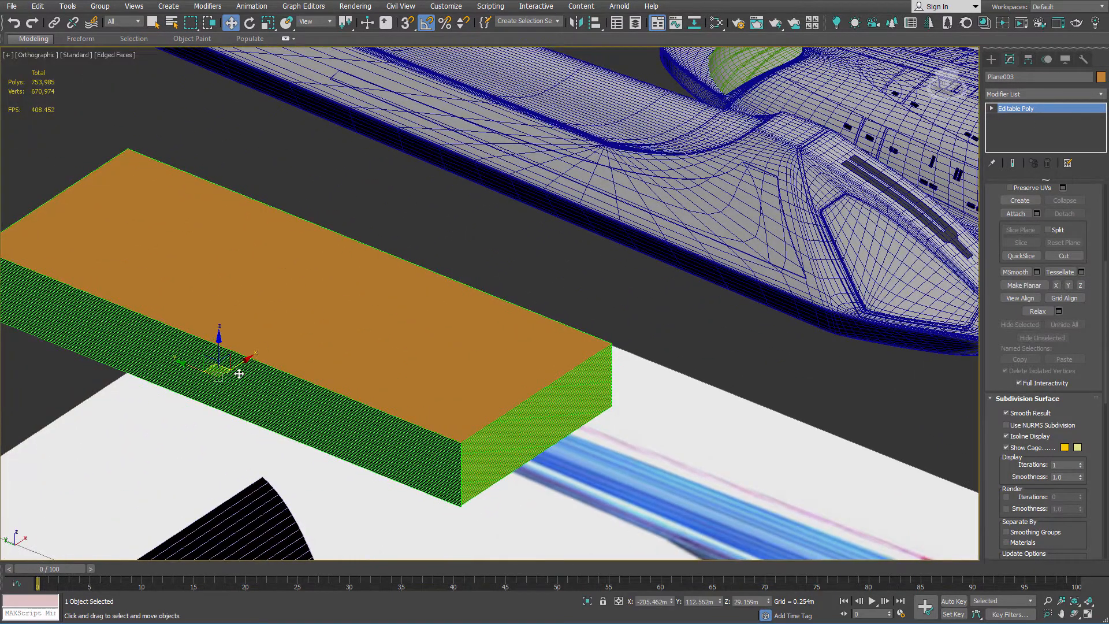
pyautogui.moveTo(241, 363); pyautogui.dragTo(512, 161)
pyautogui.press('q')
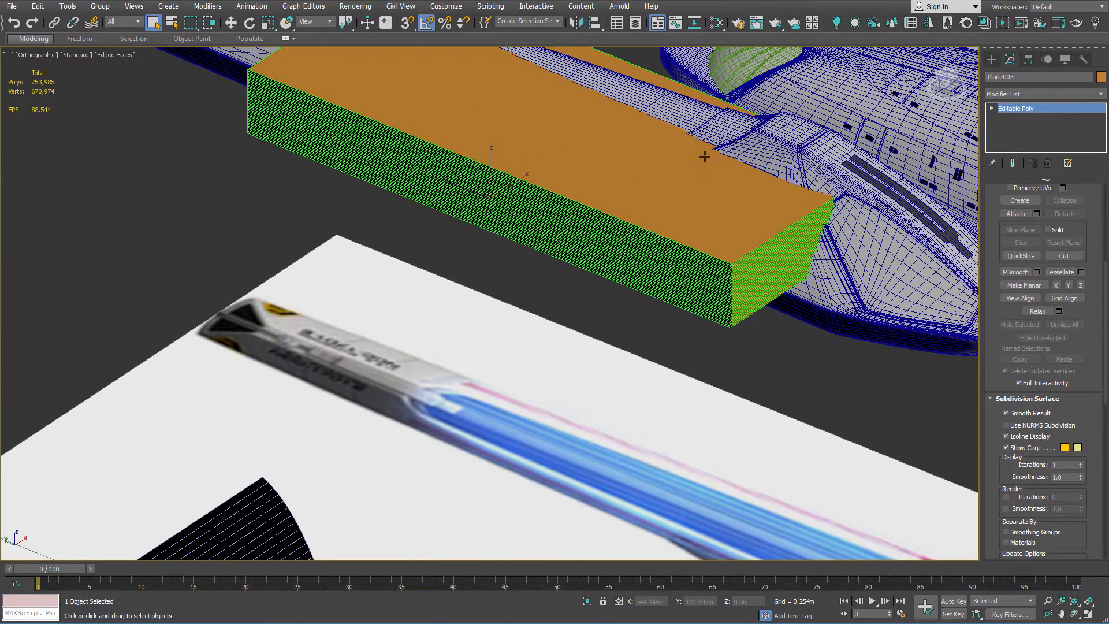
# Imprint the stack of planes onto the remaining side panel using ProBoolean with Subtraction and Imprint enabled.
pyautogui.press('F3')
pyautogui.scroll(6, 705, 243)
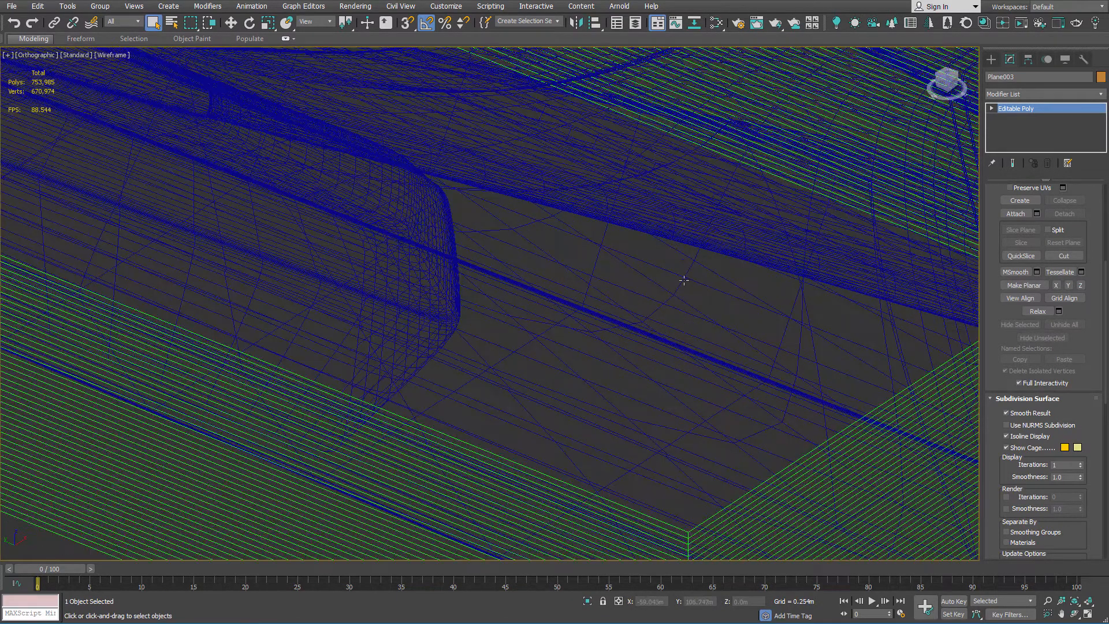
pyautogui.click(681, 280)
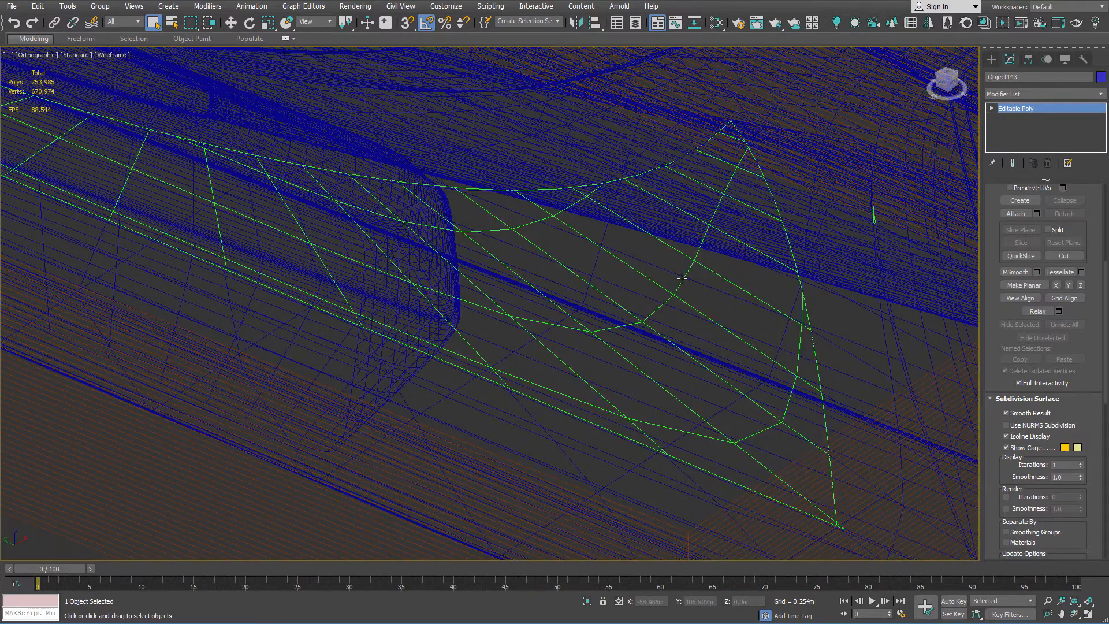
pyautogui.scroll(-2, 673, 281)
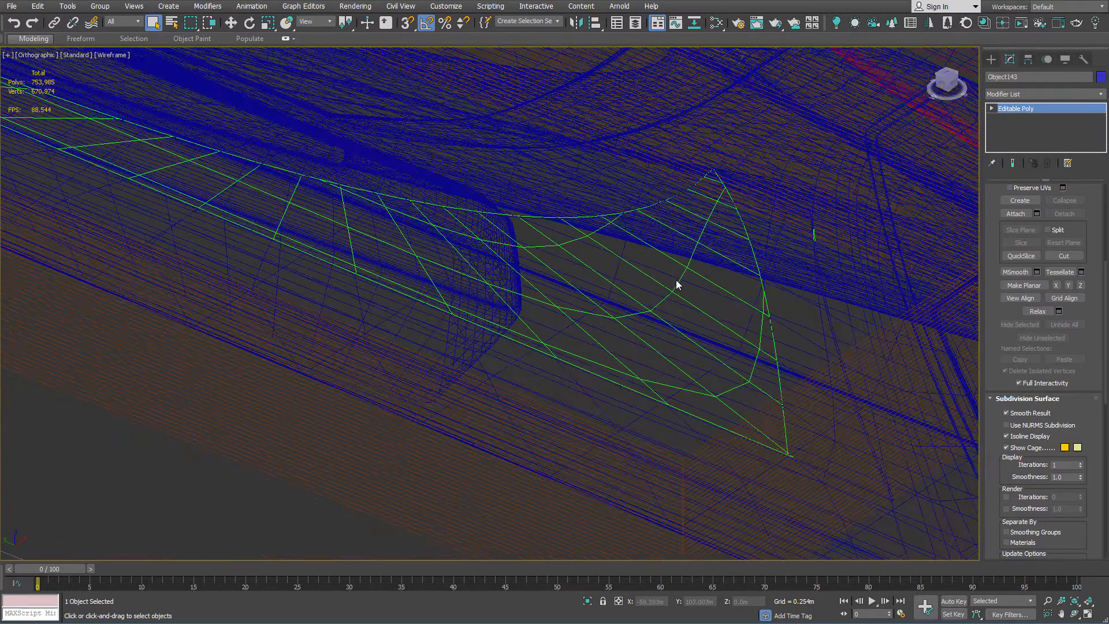
pyautogui.click(993, 64)
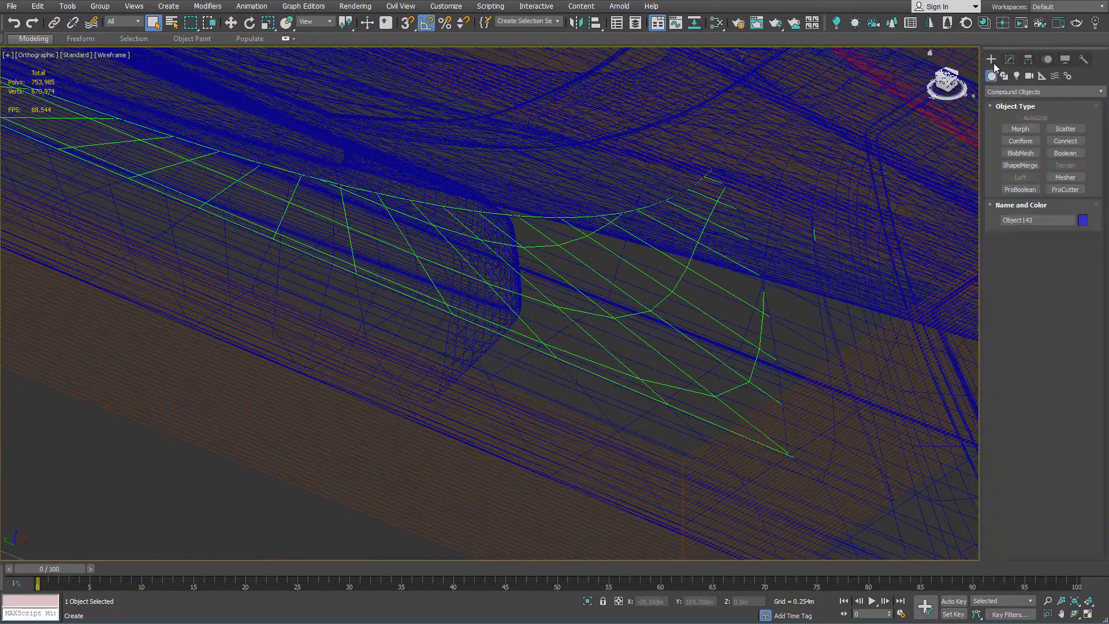
pyautogui.click(1016, 189)
pyautogui.click(1041, 252)
pyautogui.press('F3')
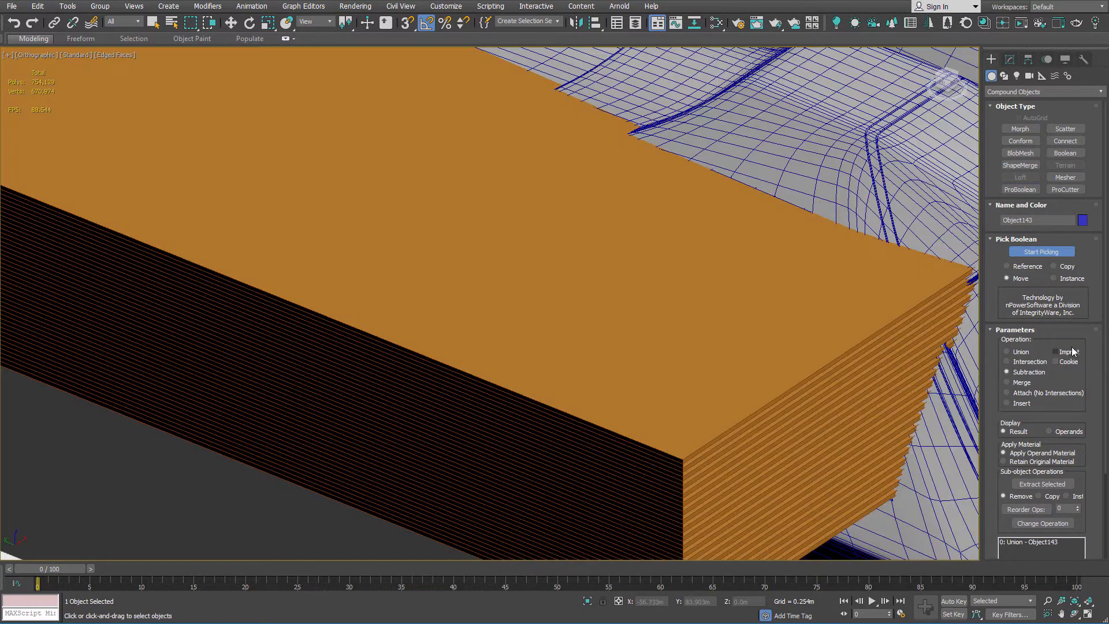
pyautogui.click(1065, 351)
pyautogui.click(438, 265)
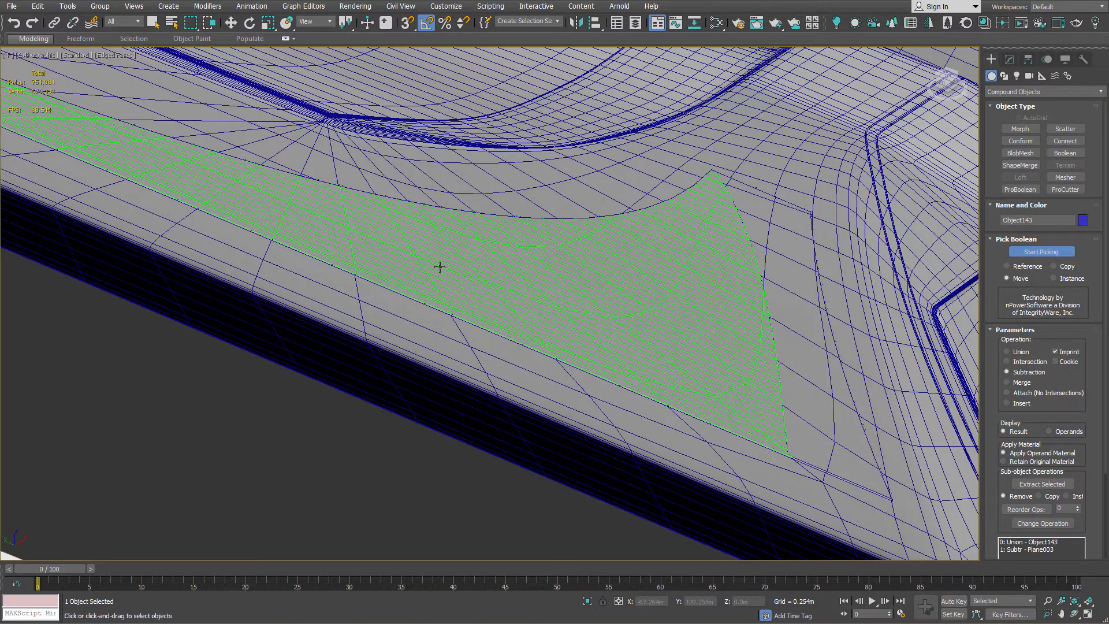
# Examine the imprinted horizontal lines along the side panel, especially near its pointed upper corner and curved end.
pyautogui.scroll(10, 577, 258)
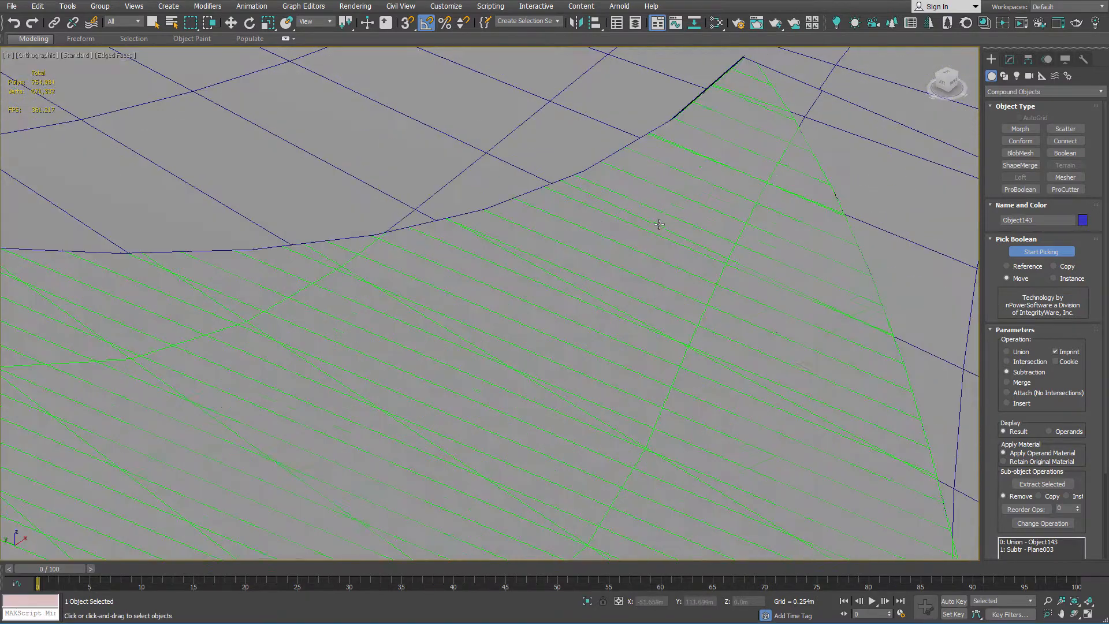
pyautogui.scroll(-3, 734, 90)
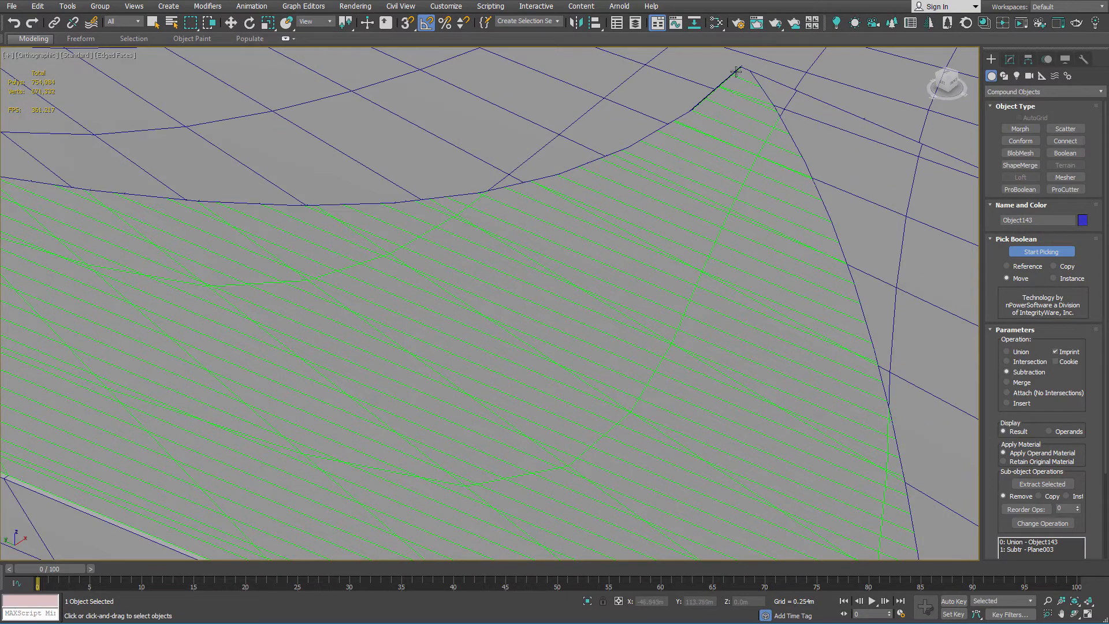
pyautogui.scroll(-3, 639, 257)
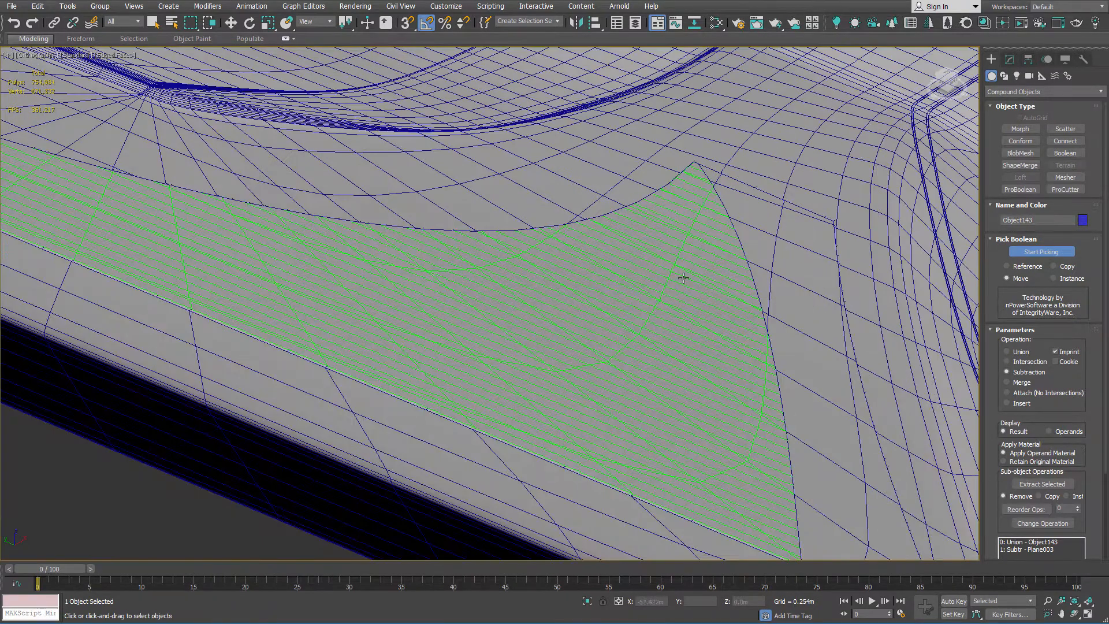
pyautogui.scroll(5, 792, 322)
pyautogui.scroll(-4, 720, 237)
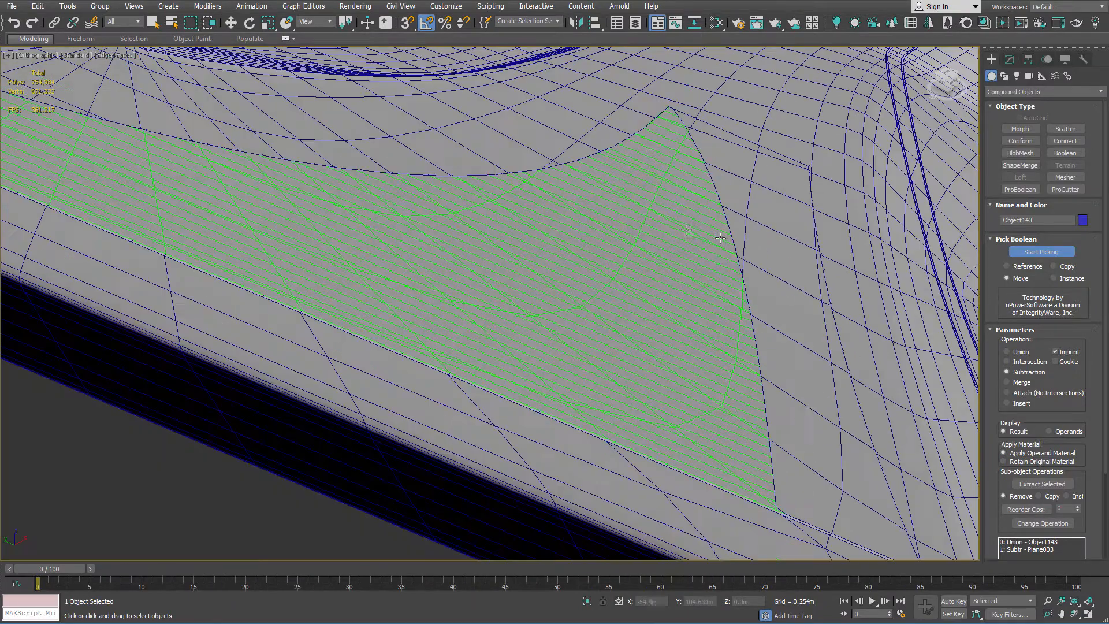
pyautogui.scroll(-2, 539, 232)
pyautogui.moveTo(539, 233); pyautogui.dragTo(502, 254, button='middle')
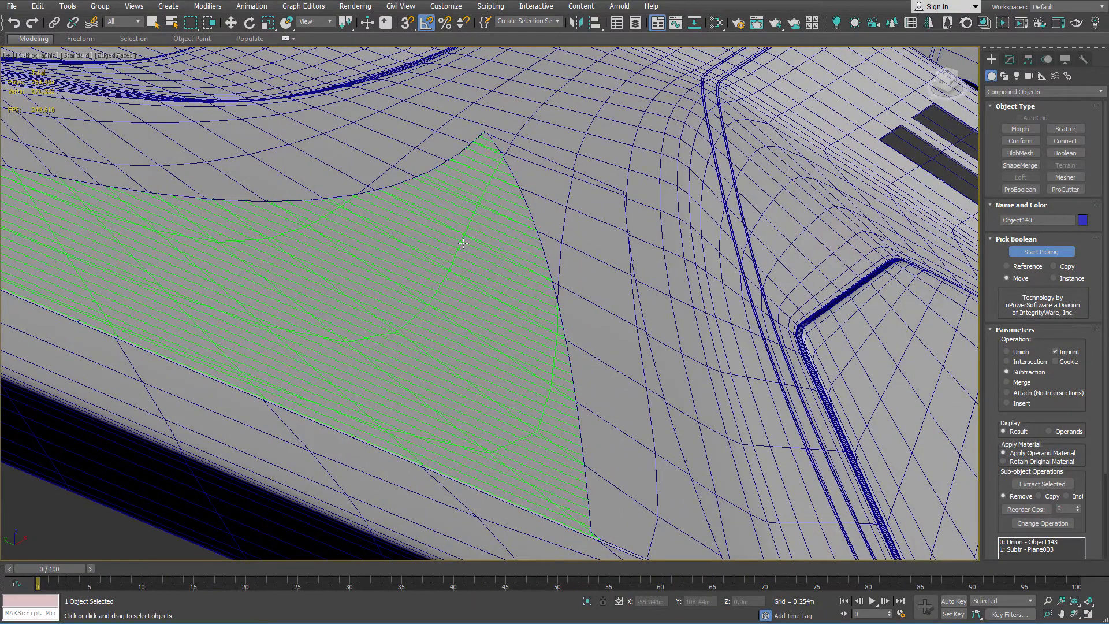
pyautogui.scroll(4, 475, 142)
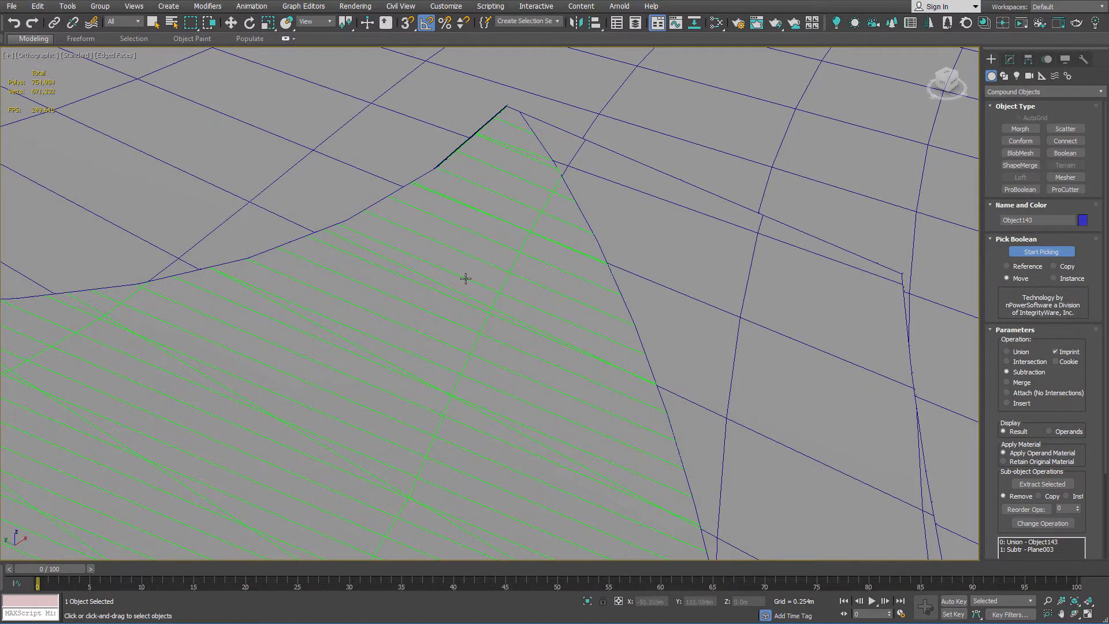
pyautogui.scroll(-10, 437, 257)
pyautogui.scroll(8, 372, 206)
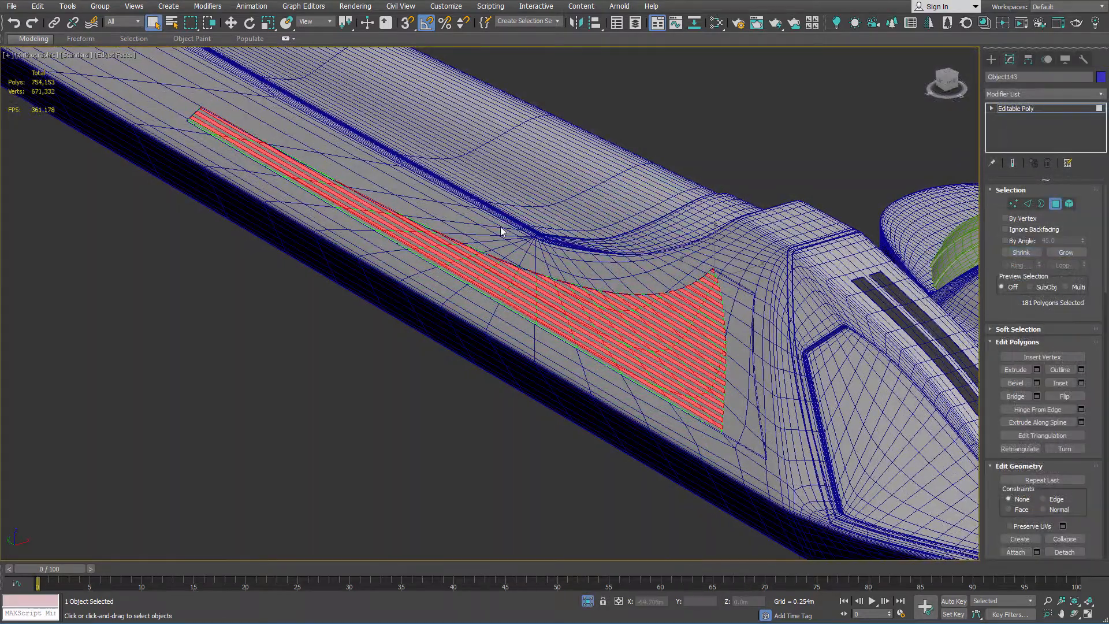
# Extrude the selected alternating strips of the side panel inward by -0.3 m to form grooves.
pyautogui.scroll(2, 574, 269)
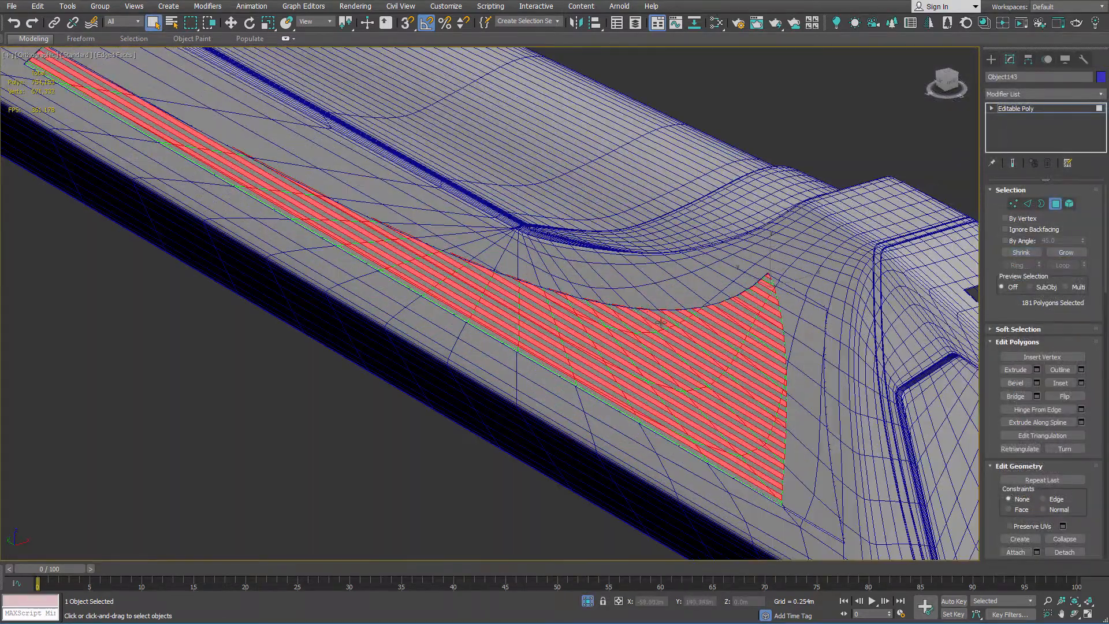
pyautogui.scroll(5, 796, 306)
pyautogui.rightClick(735, 303)
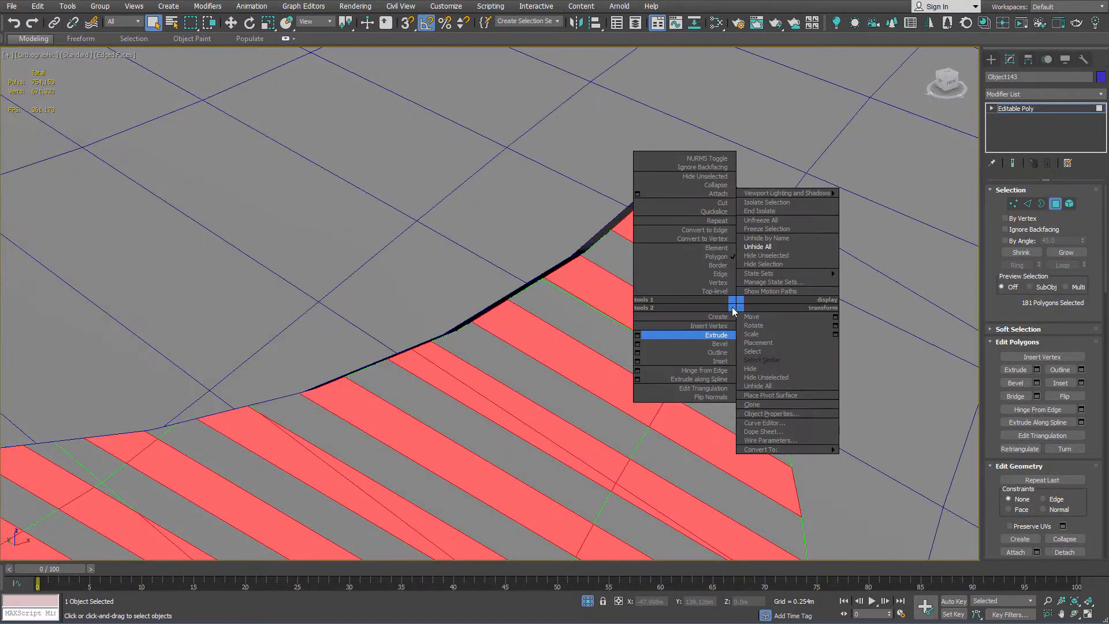
pyautogui.click(638, 335)
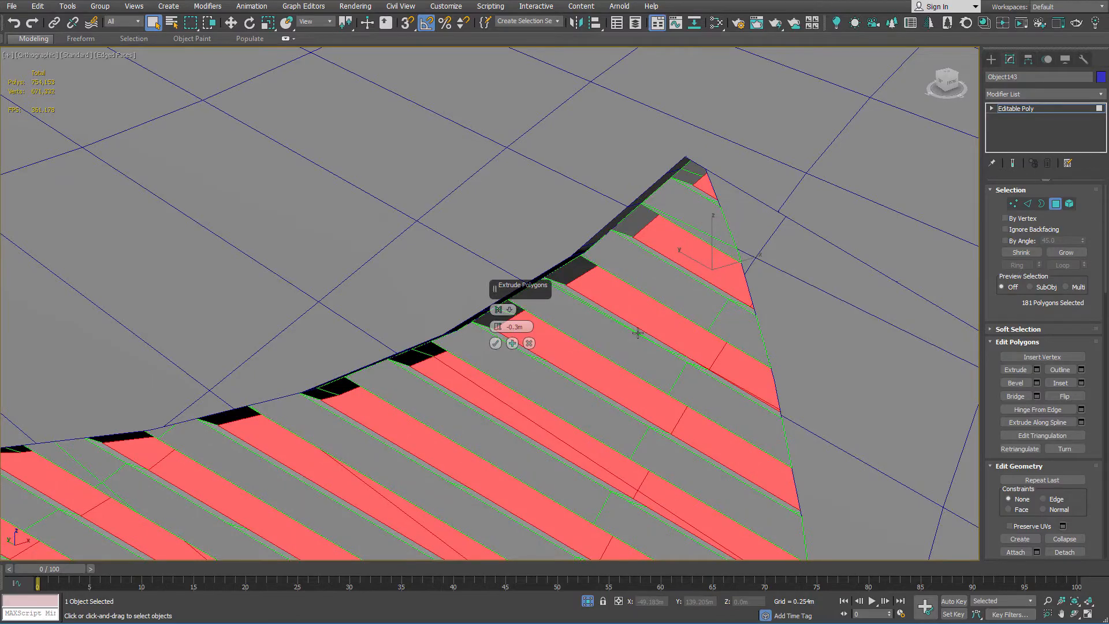
pyautogui.scroll(-6, 658, 321)
pyautogui.keyDown('alt'); pyautogui.moveTo(658, 322); pyautogui.dragTo(663, 297, button='middle'); pyautogui.keyUp('alt')
pyautogui.scroll(3, 664, 281)
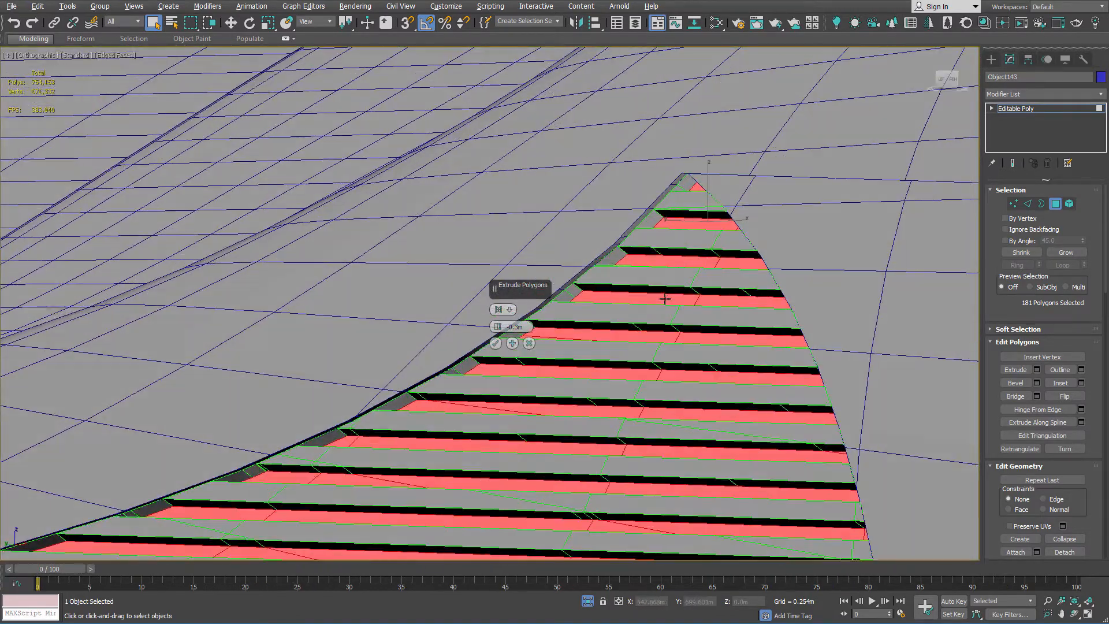
pyautogui.click(495, 343)
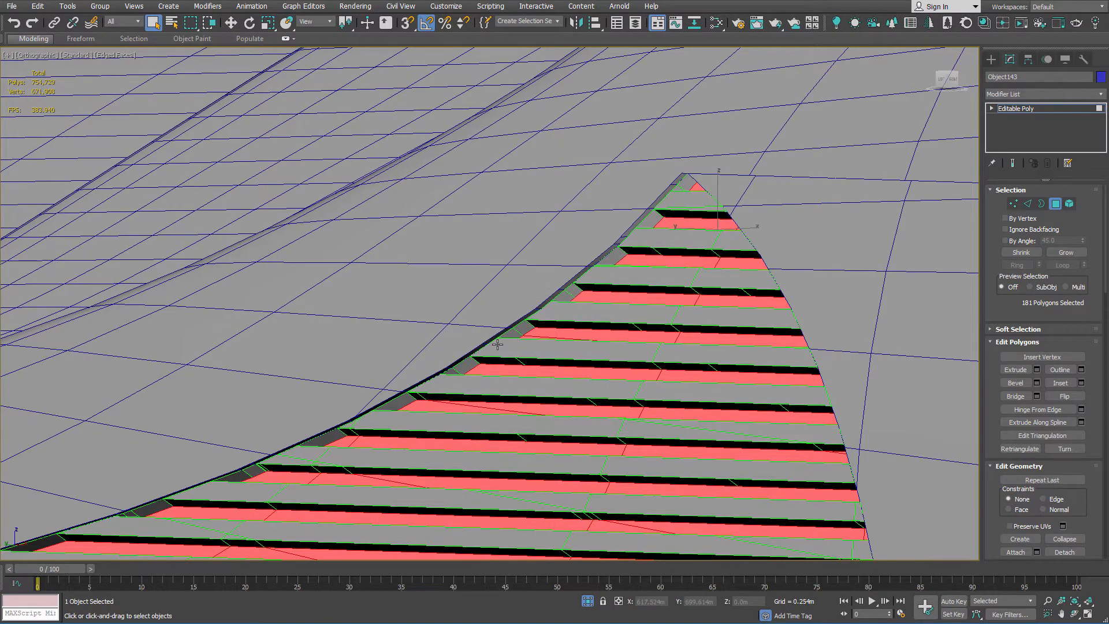
# End the current isolation, isolate only the grooved side panel and switch to the Front view.
pyautogui.rightClick(497, 344)
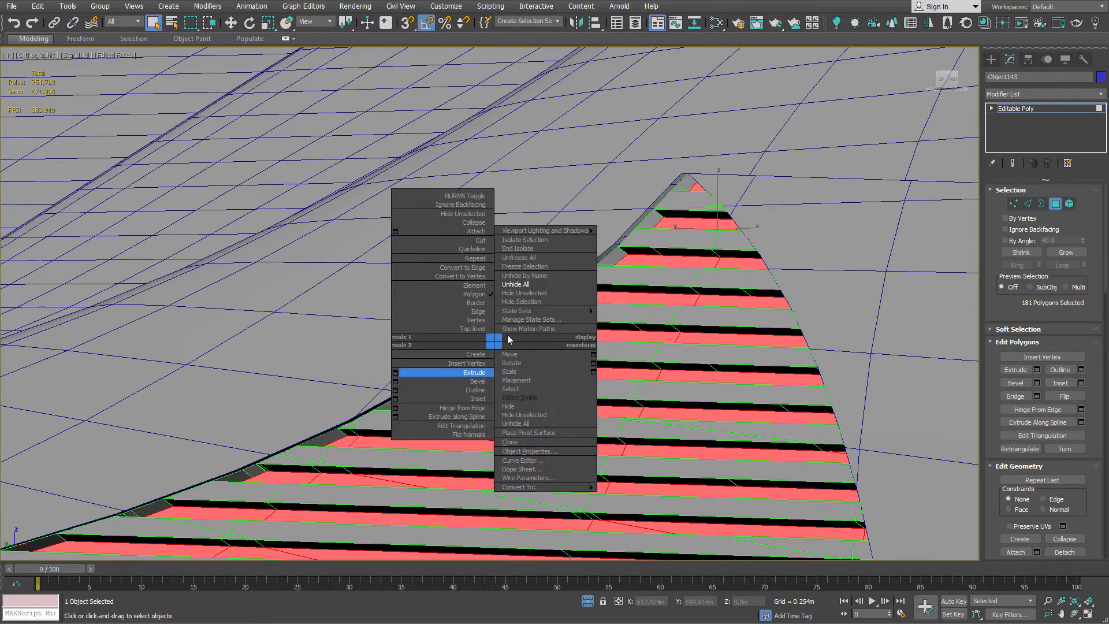
pyautogui.click(525, 253)
pyautogui.rightClick(366, 237)
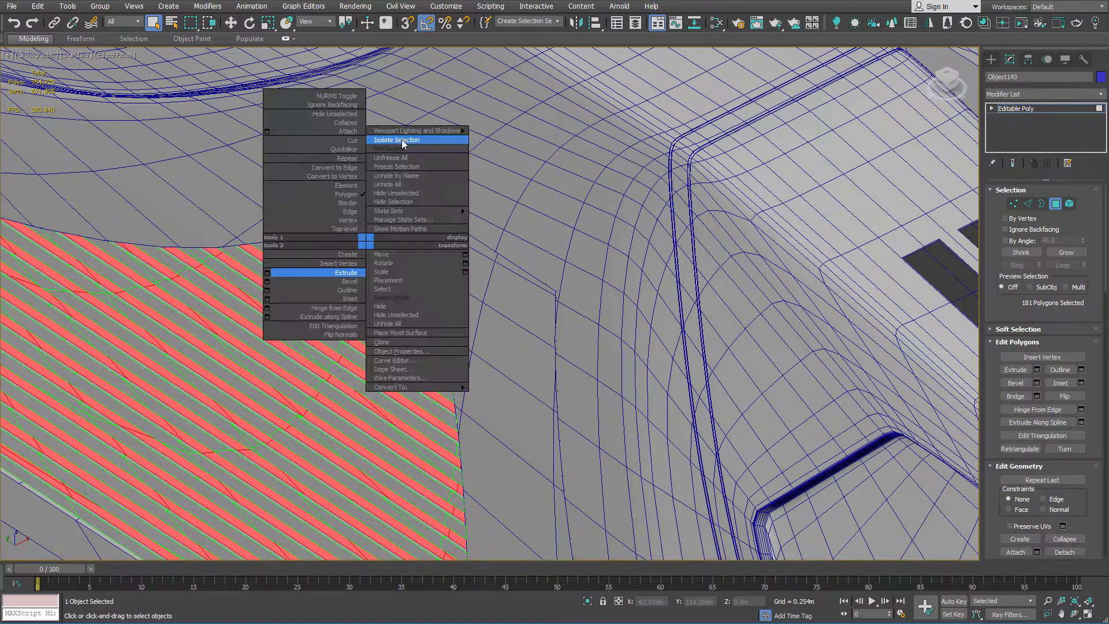
pyautogui.click(402, 142)
pyautogui.press('f')
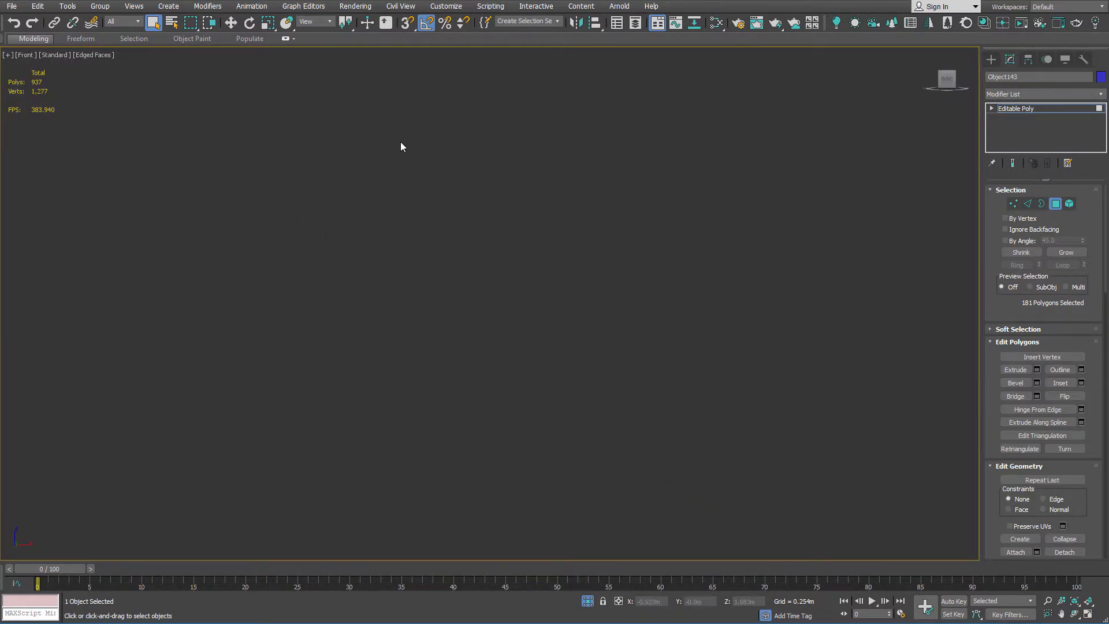
# Raise the grooved side panel's selected inner faces slightly in the Front view so the grooves run level.
pyautogui.press('z')
pyautogui.scroll(2, 523, 215)
pyautogui.scroll(-3, 523, 215)
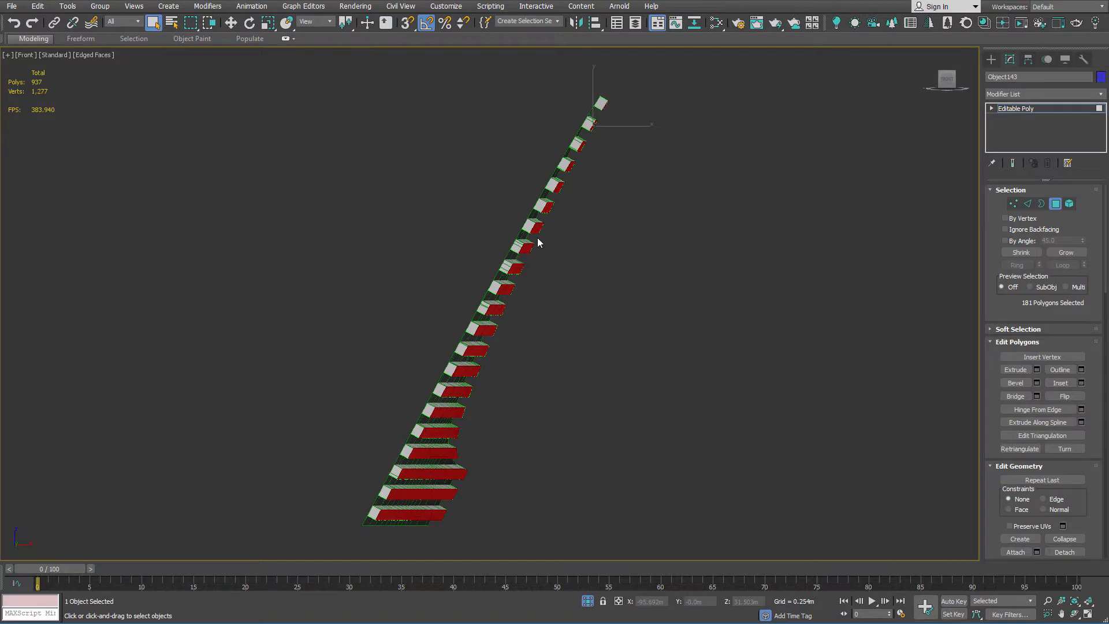
pyautogui.press('w')
pyautogui.moveTo(582, 110); pyautogui.dragTo(585, 109)
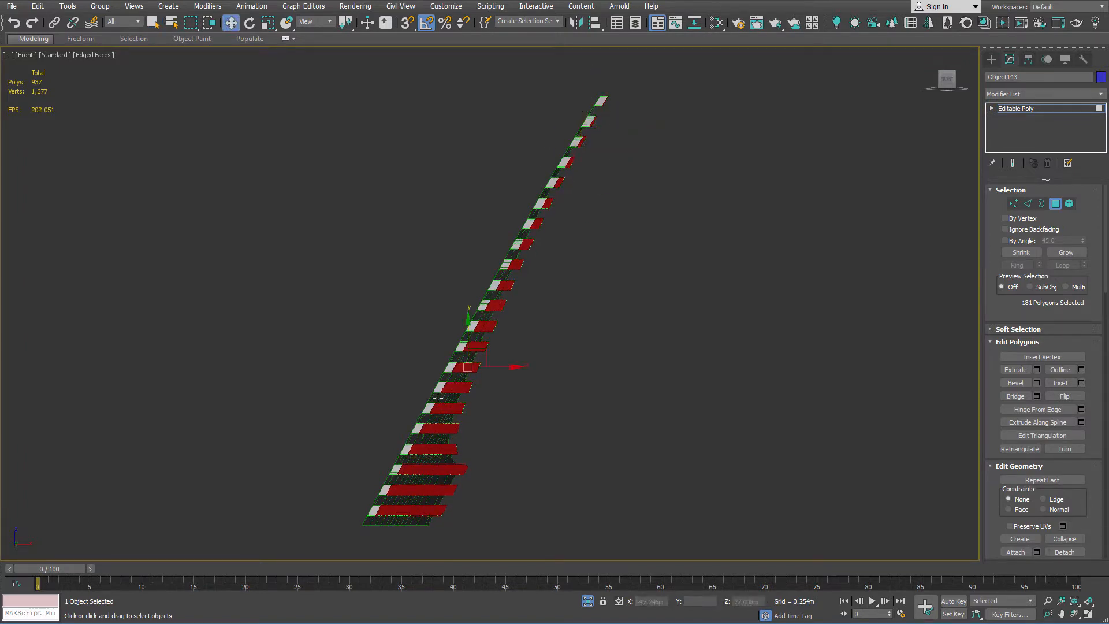
pyautogui.scroll(4, 439, 387)
pyautogui.scroll(-5, 664, 275)
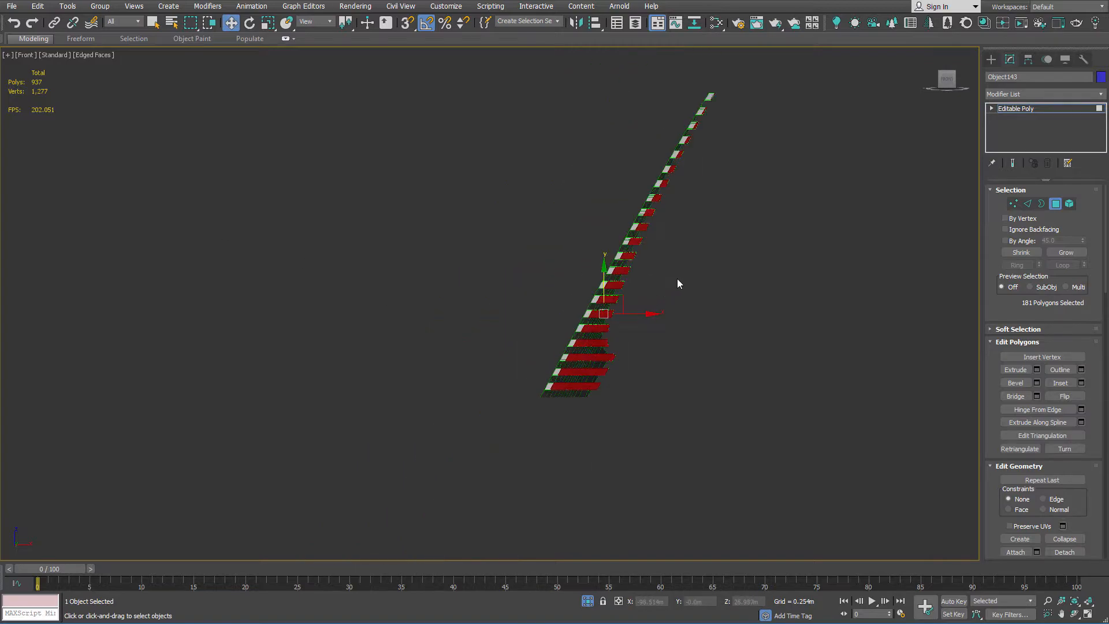
# End the isolation, restore the multi-viewport layout and start an interactive render of the grooved panel.
pyautogui.rightClick(702, 256)
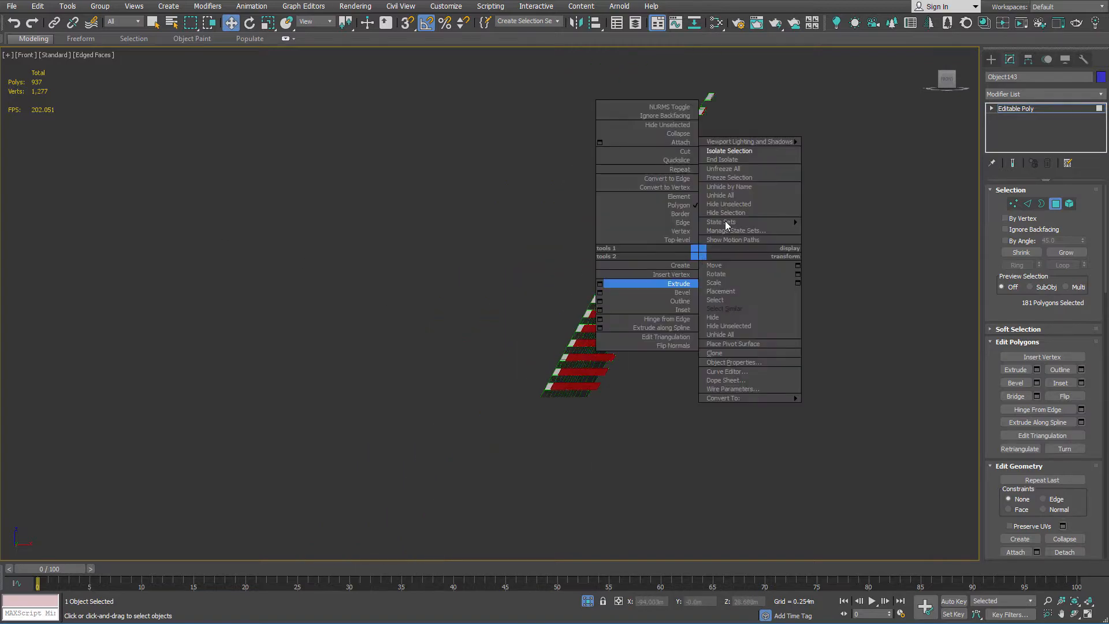
pyautogui.click(731, 159)
pyautogui.scroll(-3, 614, 191)
pyautogui.keyDown('alt'); pyautogui.moveTo(614, 190); pyautogui.dragTo(669, 177, button='middle'); pyautogui.keyUp('alt')
pyautogui.scroll(4, 669, 177)
pyautogui.hotkey('alt', 'w')
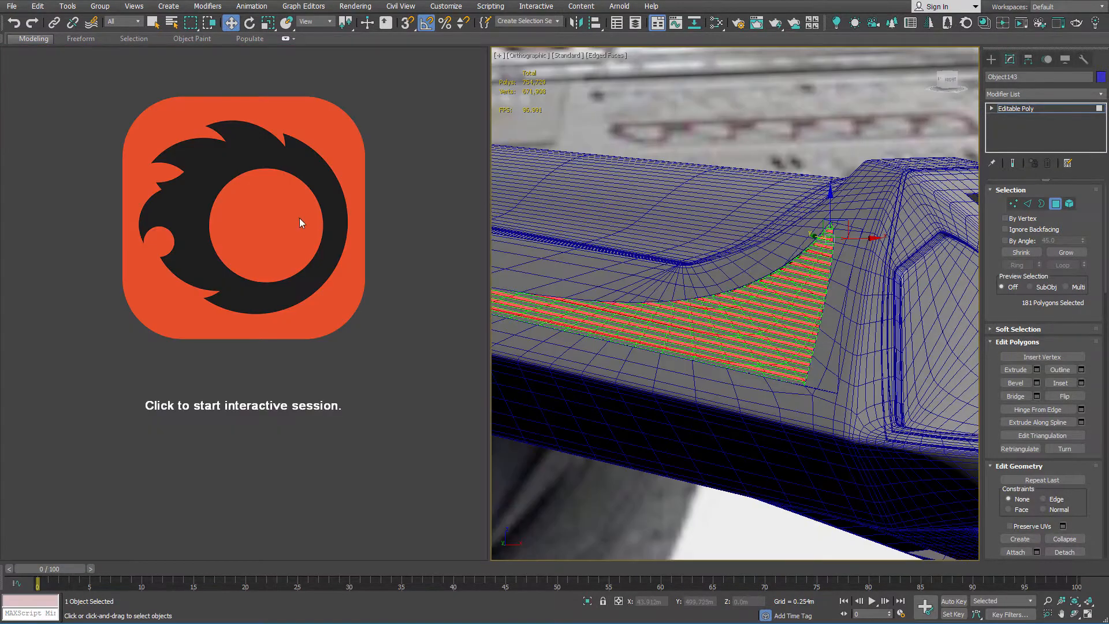
pyautogui.click(213, 237)
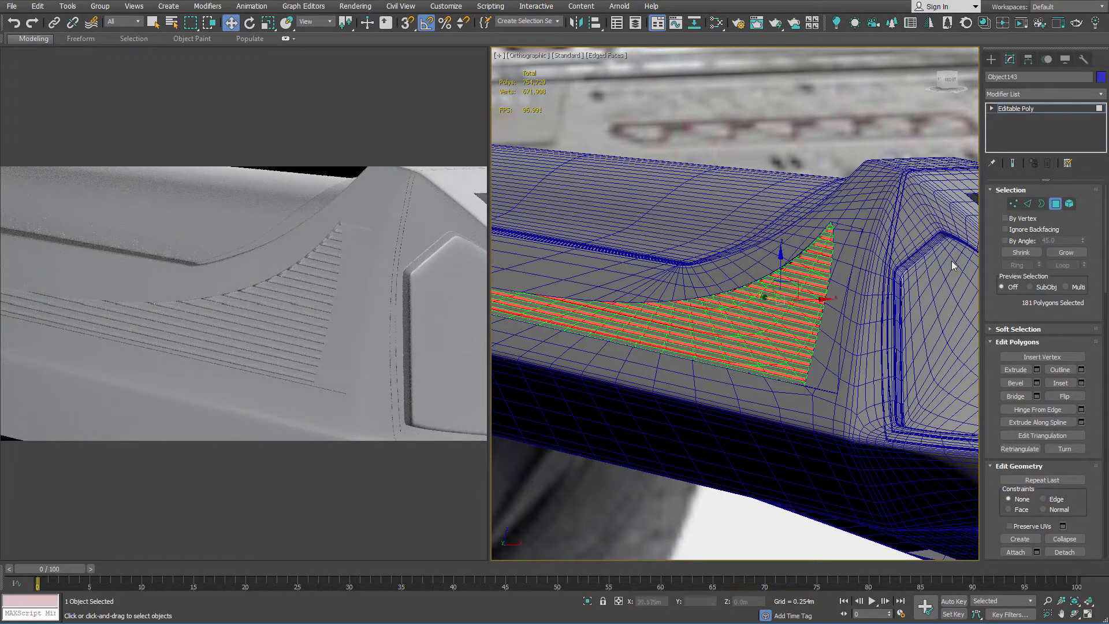
# Leave polygon editing and assign the dark_grey material to the grooved side panel.
pyautogui.click(1055, 203)
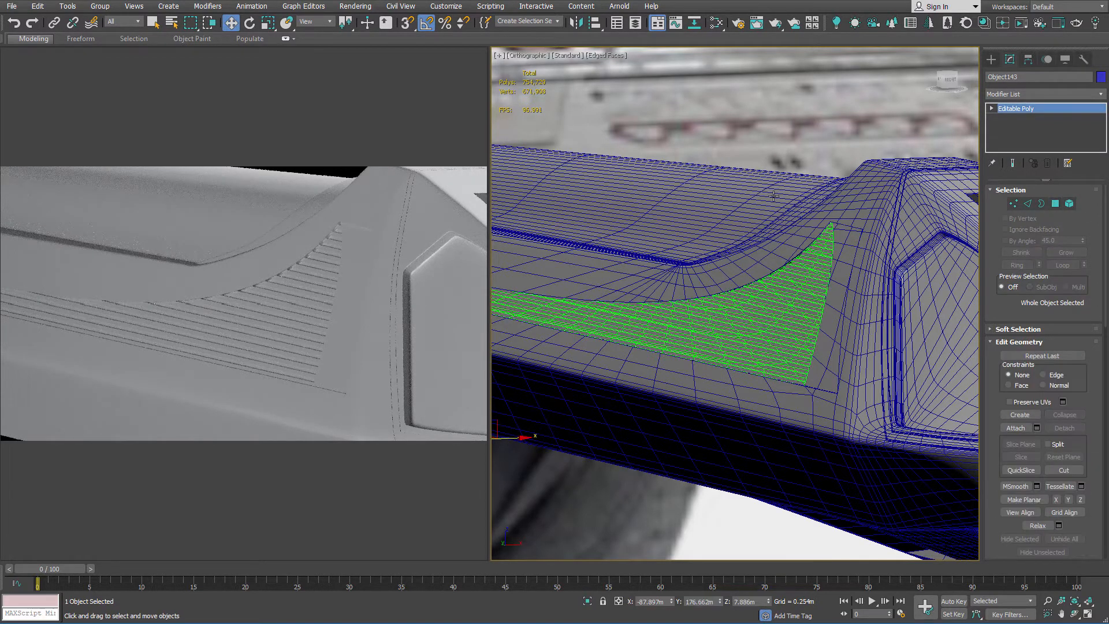
pyautogui.press('m')
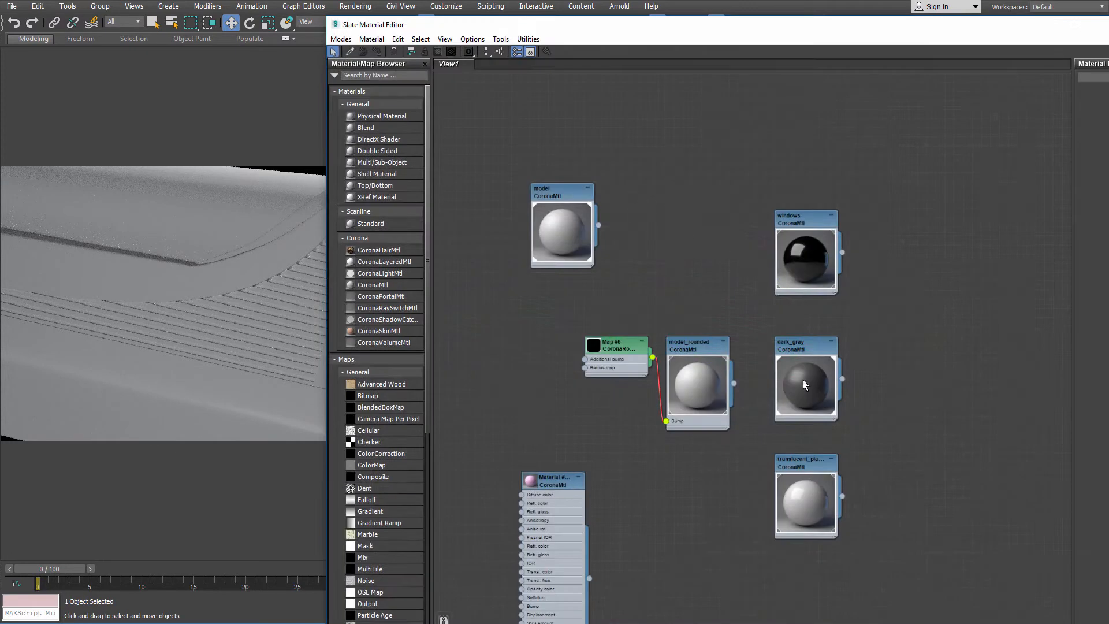
pyautogui.rightClick(792, 354)
pyautogui.click(815, 370)
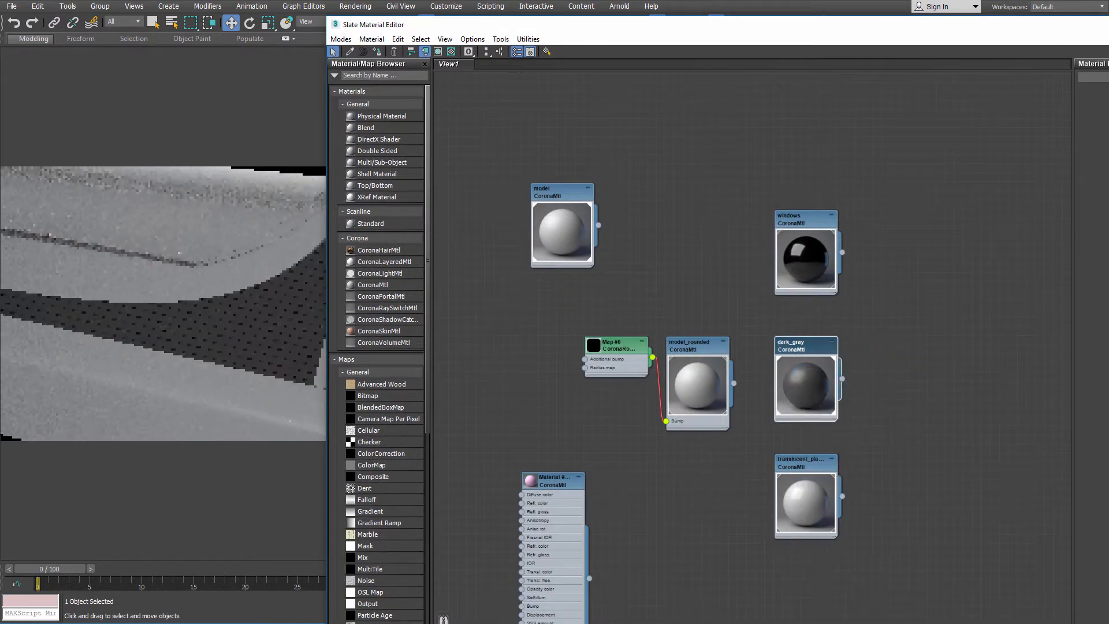
pyautogui.press('m')
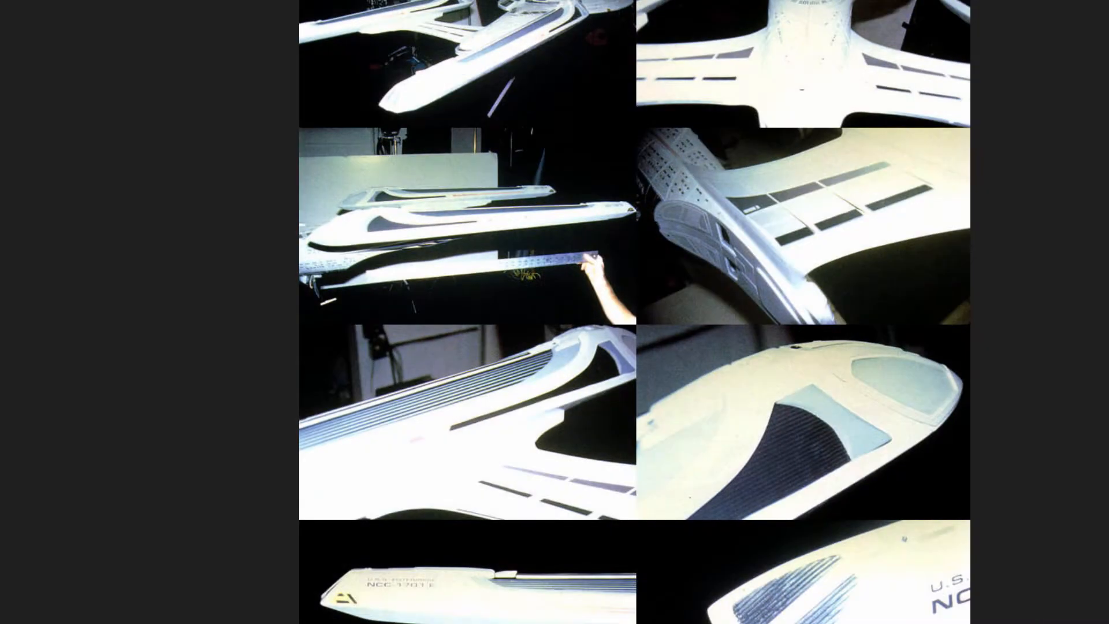
# Check the reference photo, maximize the model viewport and select the polygons of the light strip beside the grooved panel's curved end.
pyautogui.scroll(3, 634, 508)
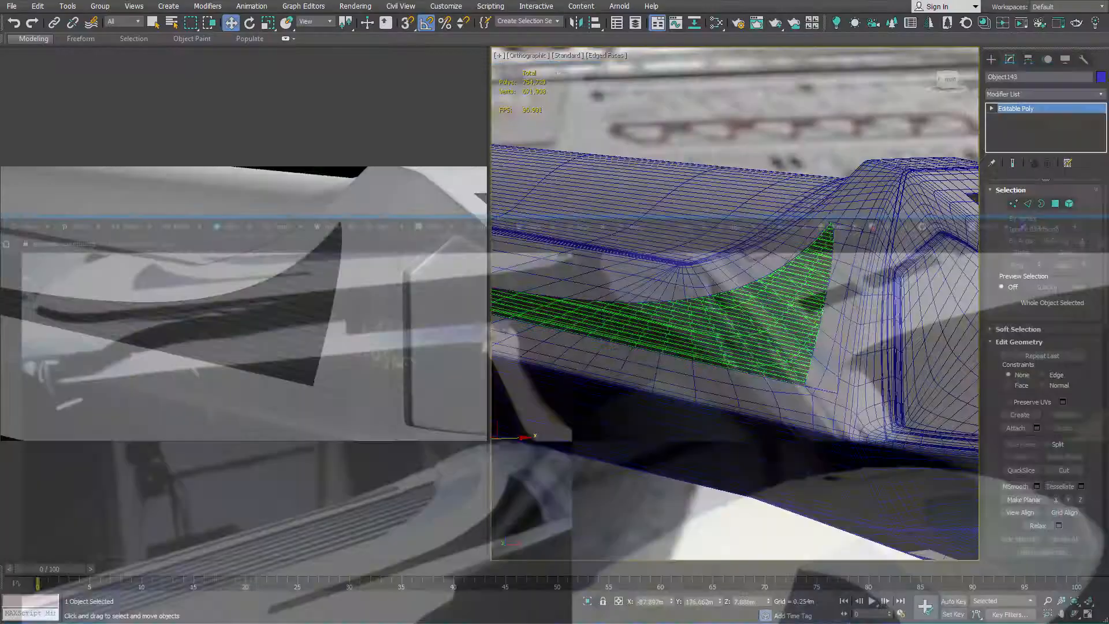
pyautogui.hotkey('alt', 'w')
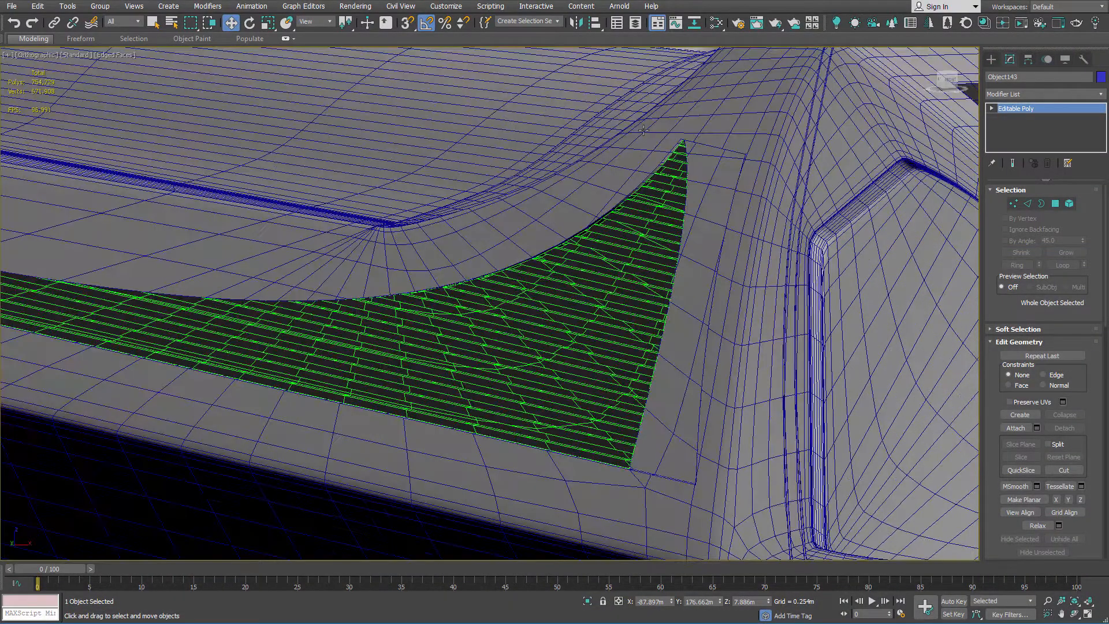
pyautogui.scroll(-3, 519, 130)
pyautogui.scroll(5, 540, 166)
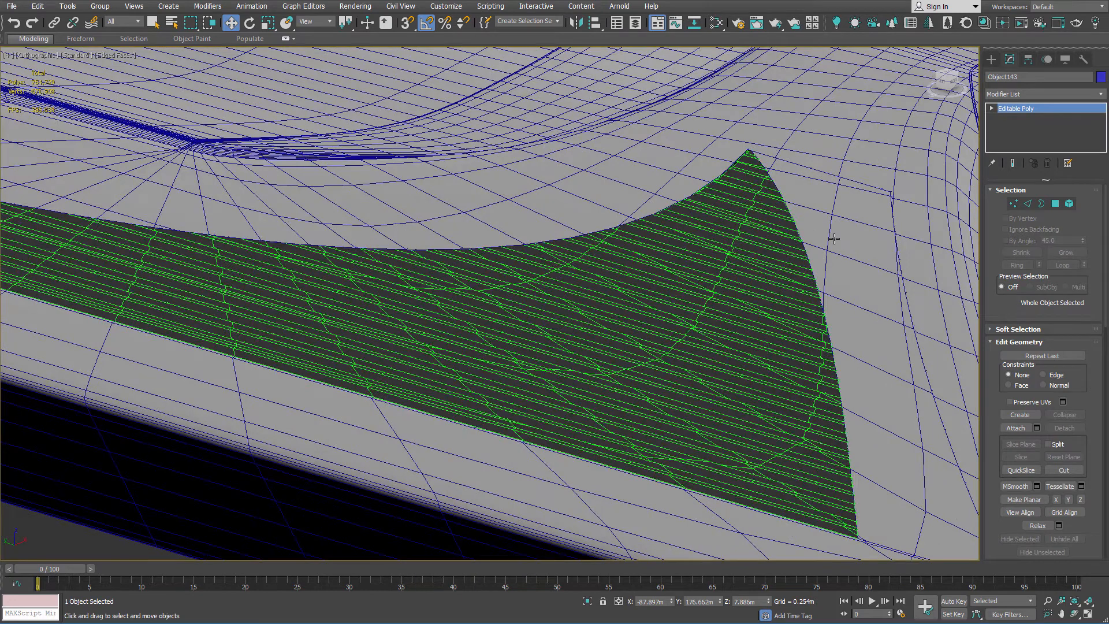
pyautogui.click(833, 239)
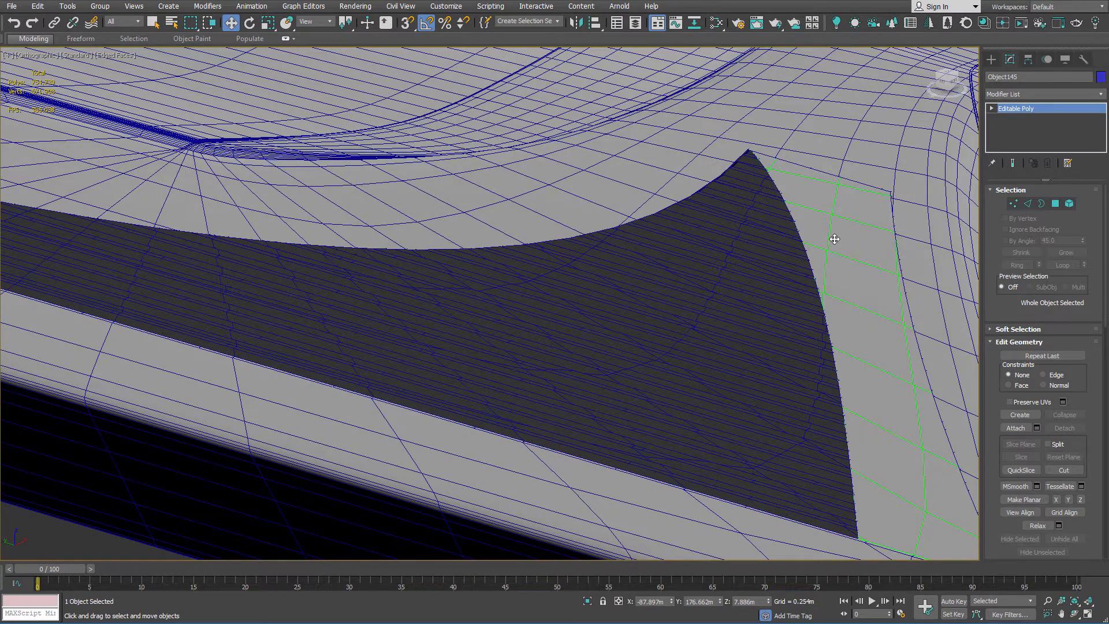
pyautogui.press('4')
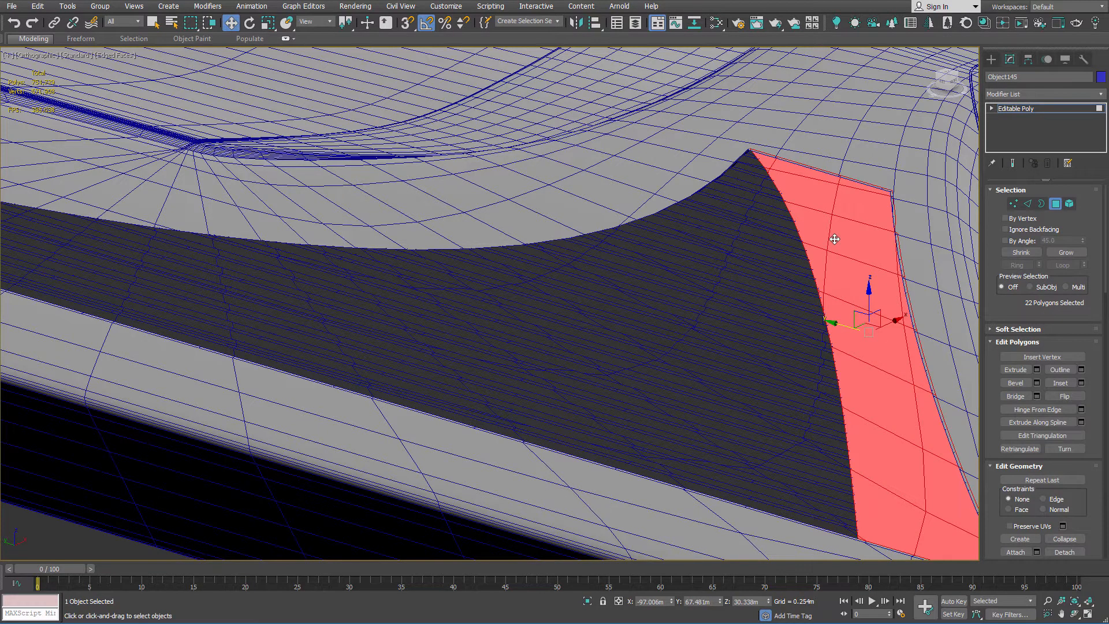
# Try to bevel the light strip's polygons with a height of 0.18 m and an outline of -0.358 m.
pyautogui.scroll(2, 855, 249)
pyautogui.moveTo(856, 250); pyautogui.dragTo(652, 179, button='middle')
pyautogui.rightClick(652, 179)
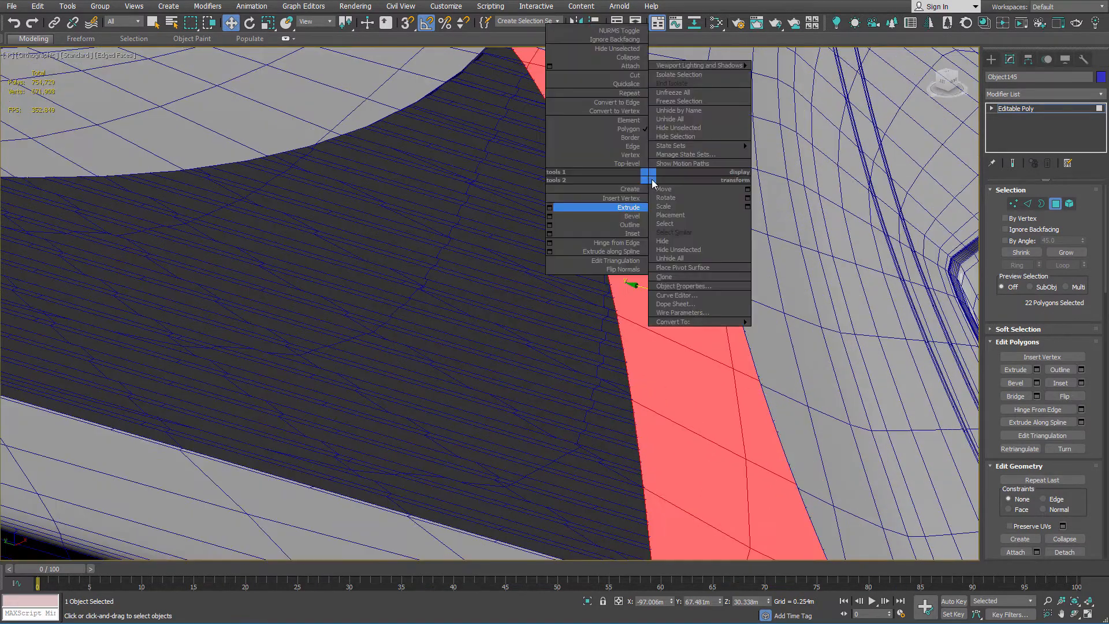
pyautogui.click(551, 216)
pyautogui.moveTo(498, 327); pyautogui.dragTo(500, 331)
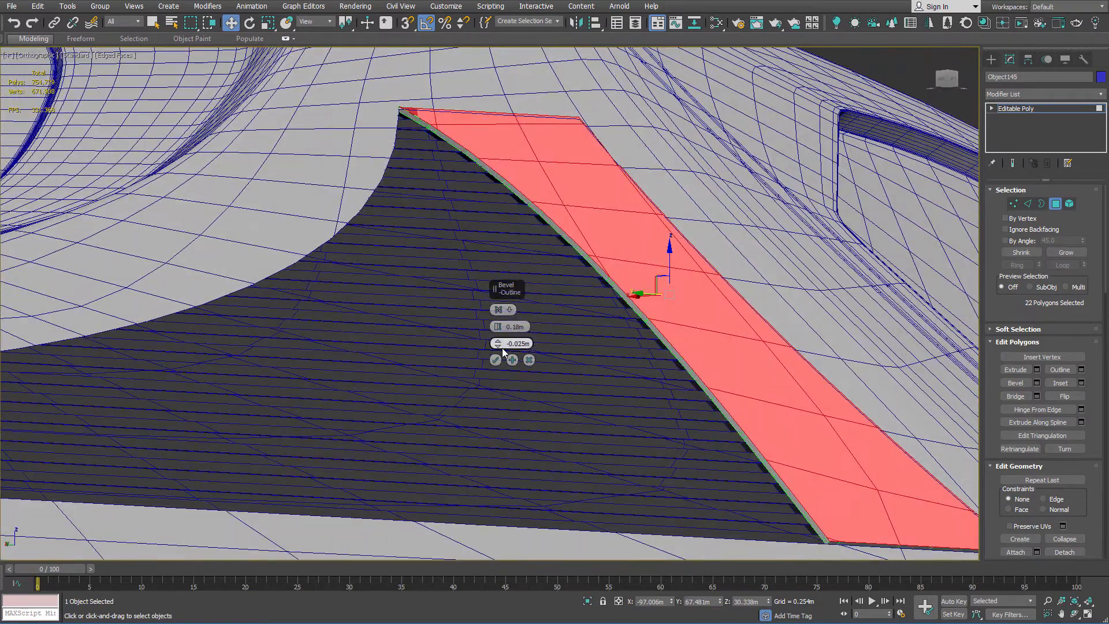
pyautogui.moveTo(498, 345); pyautogui.dragTo(505, 357)
pyautogui.keyDown('alt'); pyautogui.moveTo(668, 272); pyautogui.dragTo(584, 291, button='middle'); pyautogui.keyUp('alt')
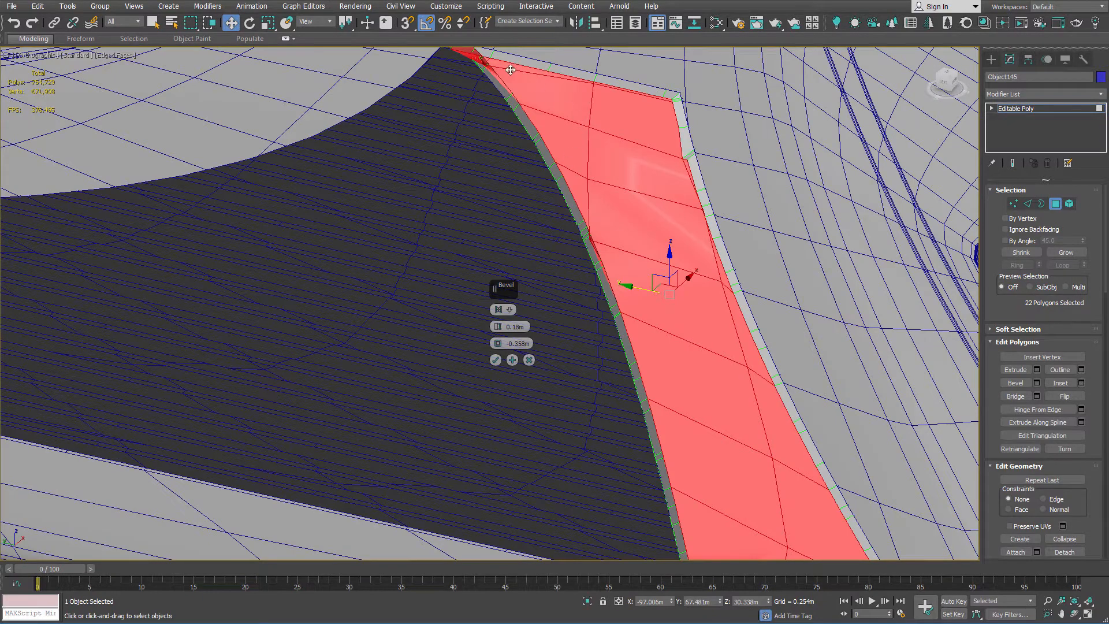
pyautogui.moveTo(497, 71); pyautogui.dragTo(619, 135, button='middle')
pyautogui.scroll(3, 575, 166)
pyautogui.scroll(4, 673, 133)
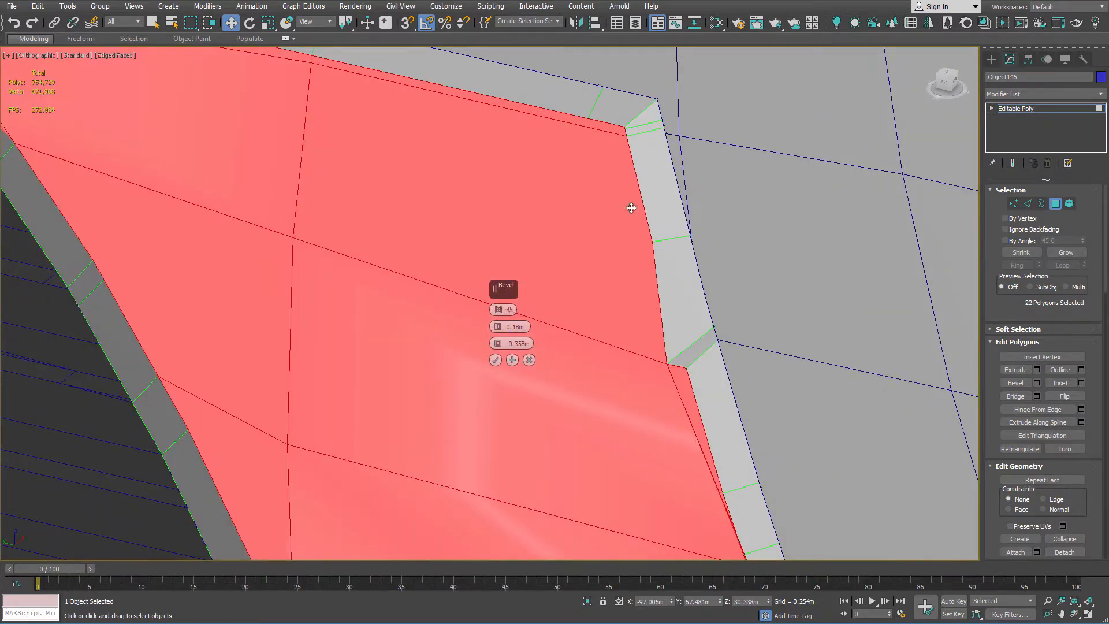
pyautogui.scroll(-4, 307, 180)
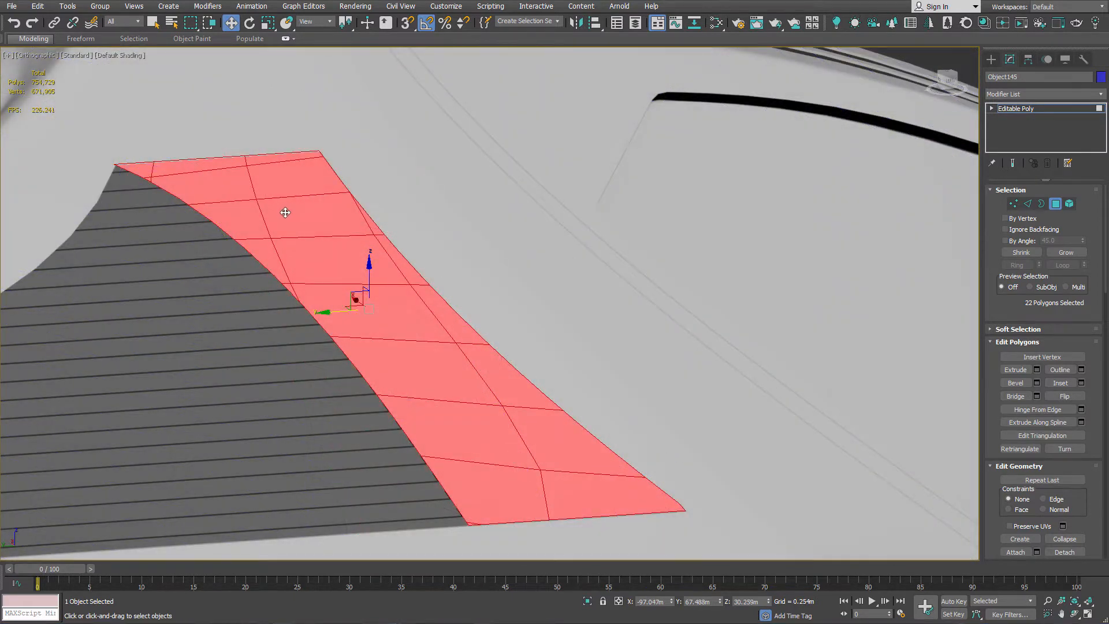
# Open the bevel settings for the light strip's polygons and examine the raised edge along the grooves and pointed corner.
pyautogui.scroll(-6, 284, 211)
pyautogui.scroll(5, 554, 254)
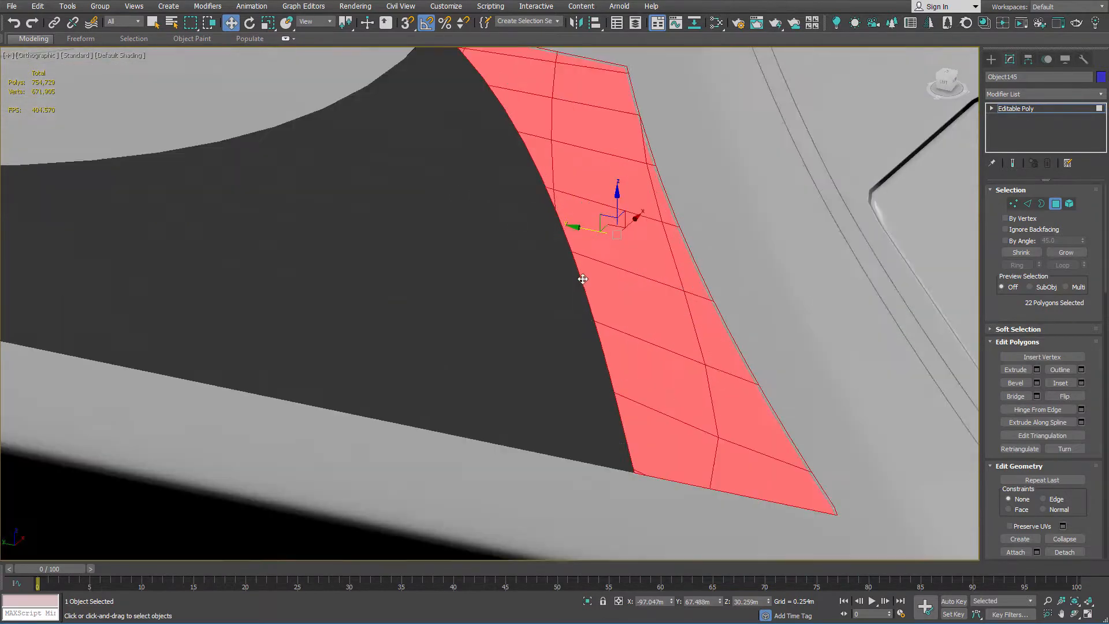
pyautogui.keyDown('alt'); pyautogui.moveTo(564, 267); pyautogui.dragTo(596, 310, button='middle'); pyautogui.keyUp('alt')
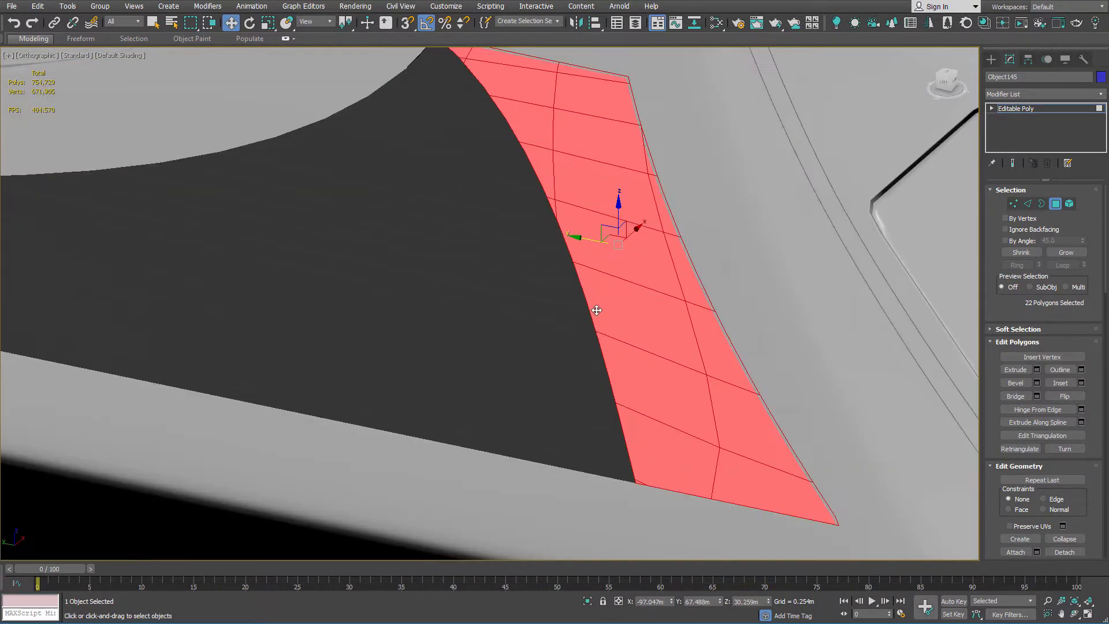
pyautogui.keyDown('alt'); pyautogui.moveTo(539, 153); pyautogui.dragTo(553, 264, button='middle'); pyautogui.keyUp('alt')
pyautogui.scroll(2, 567, 278)
pyautogui.keyDown('alt'); pyautogui.moveTo(491, 283); pyautogui.dragTo(587, 258, button='middle'); pyautogui.keyUp('alt')
pyautogui.scroll(2, 588, 259)
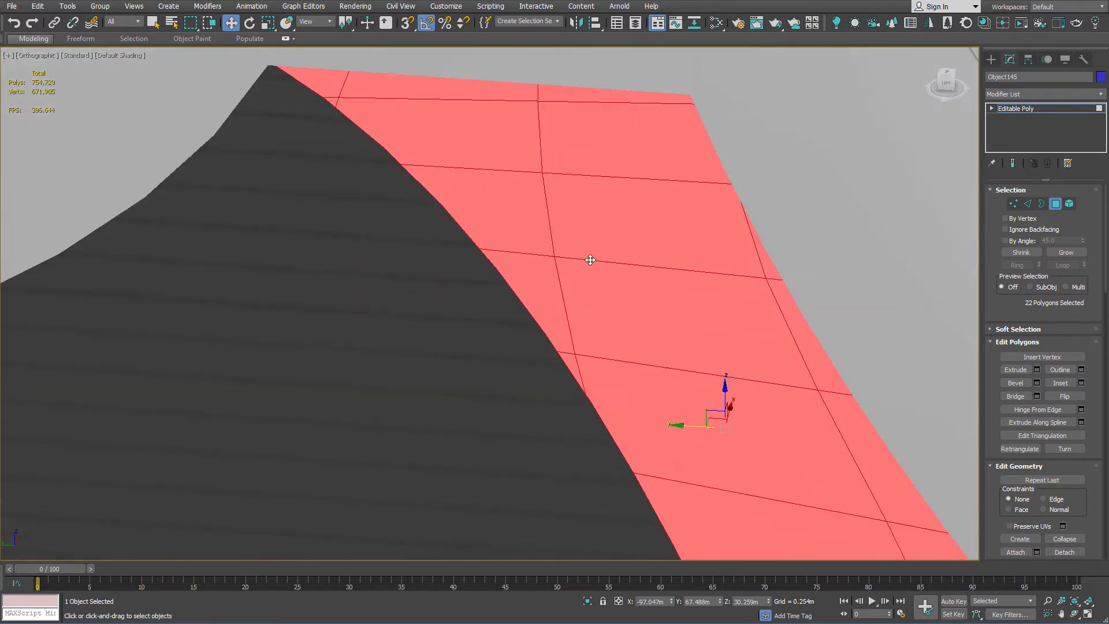
pyautogui.rightClick(590, 259)
pyautogui.click(489, 295)
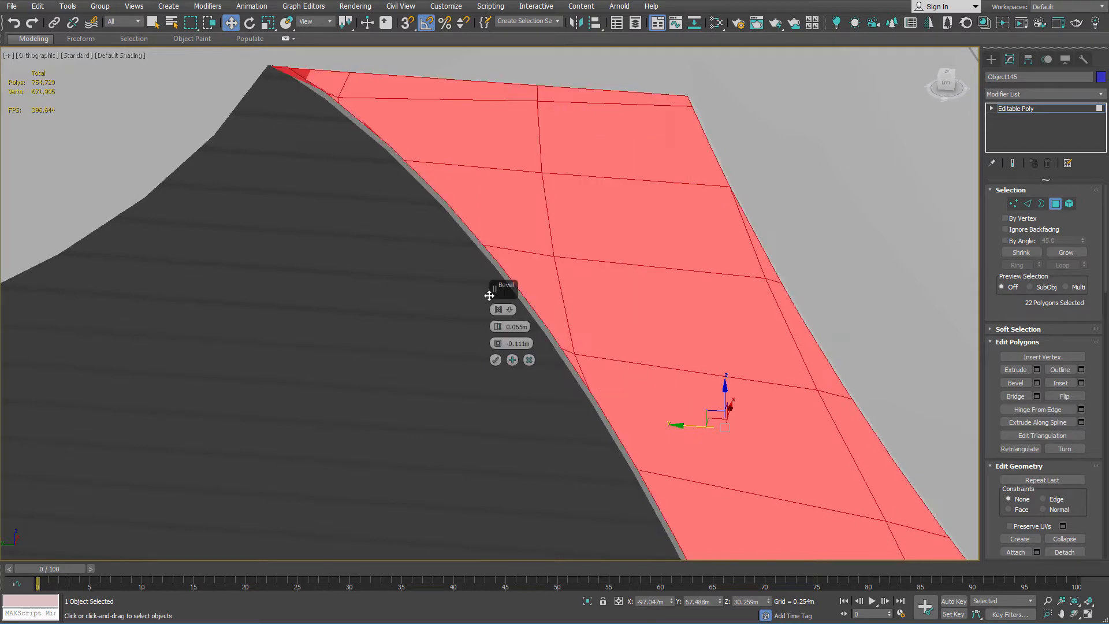
pyautogui.keyDown('alt'); pyautogui.moveTo(412, 271); pyautogui.dragTo(465, 203, button='middle'); pyautogui.keyUp('alt')
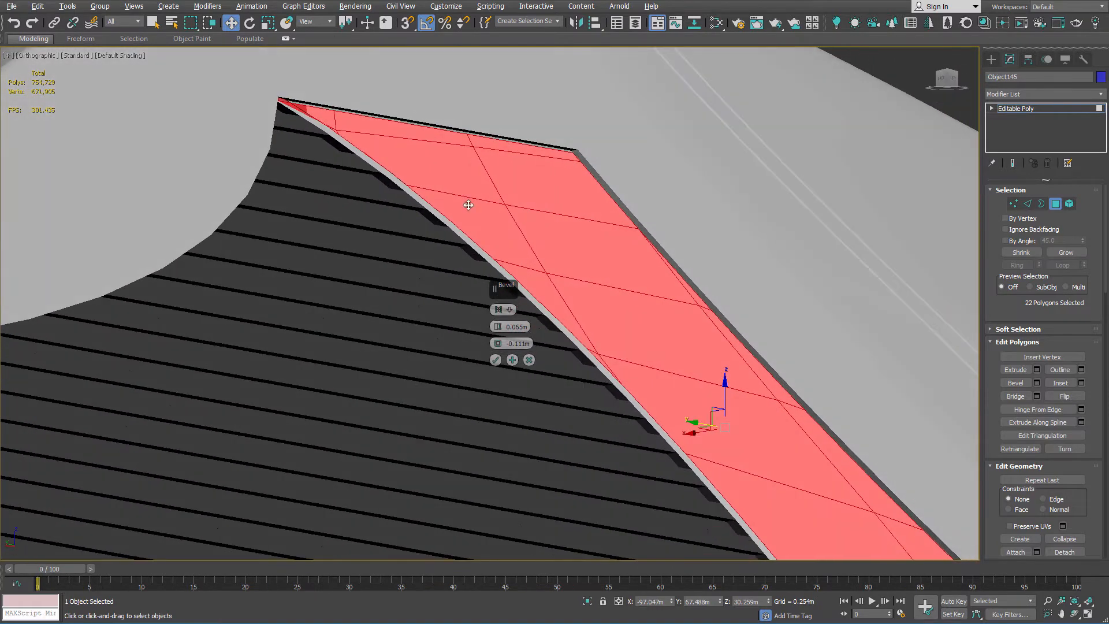
pyautogui.scroll(3, 493, 295)
pyautogui.moveTo(394, 183); pyautogui.dragTo(519, 367, button='middle')
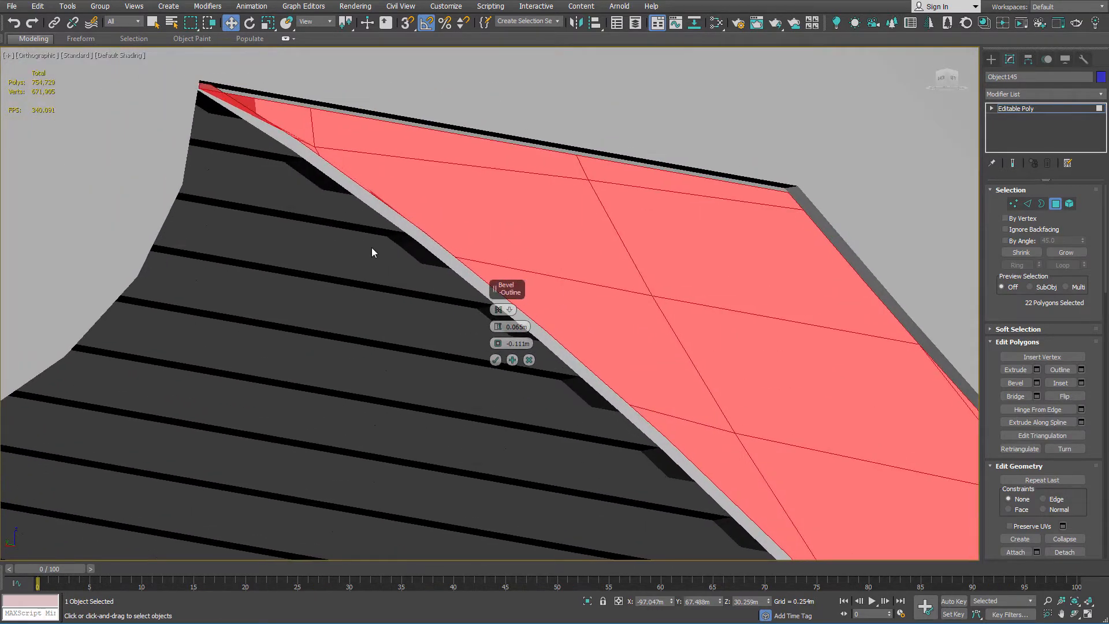
pyautogui.moveTo(298, 160); pyautogui.dragTo(382, 239, button='middle')
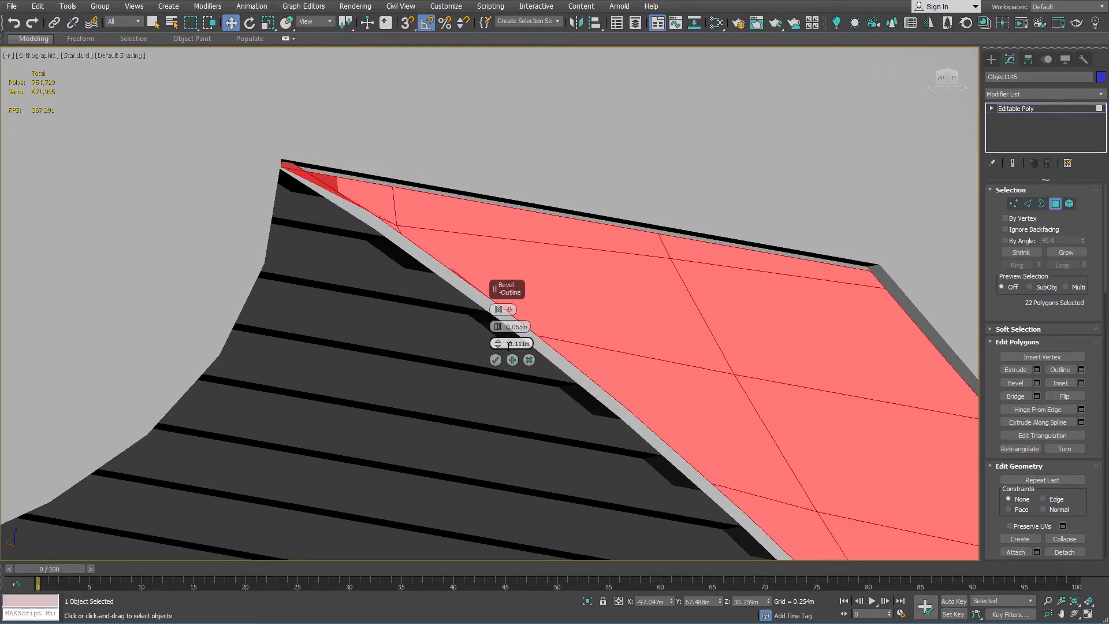
pyautogui.keyDown('alt'); pyautogui.moveTo(560, 310); pyautogui.dragTo(597, 336, button='middle'); pyautogui.keyUp('alt')
pyautogui.scroll(3, 597, 336)
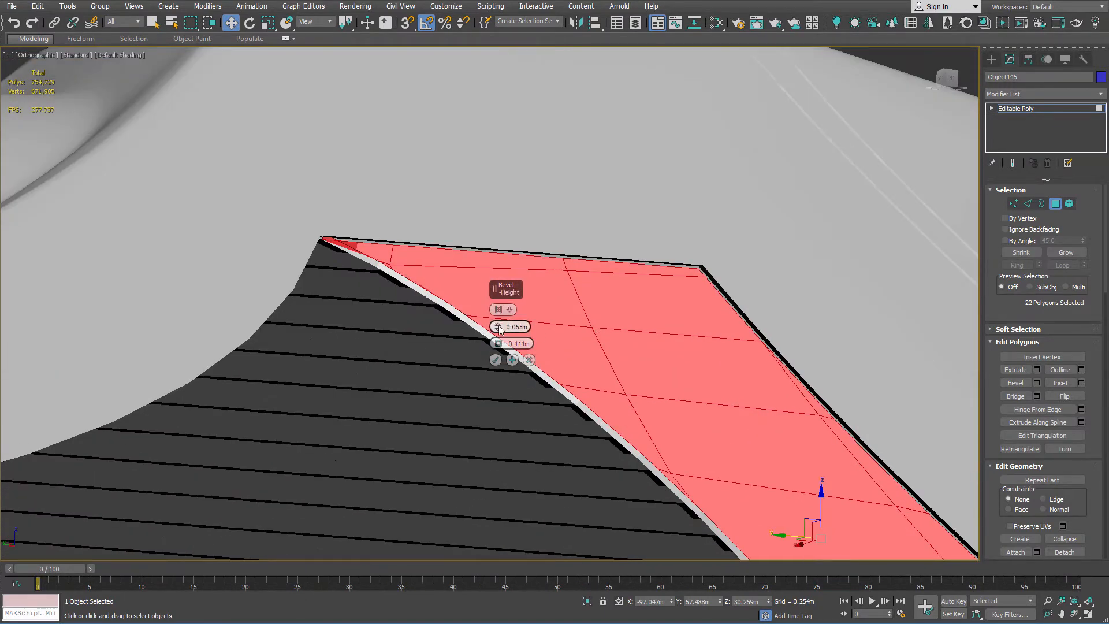
# Adjust the light strip's bevel to a height of 0.173 m and an outline of -0.191 m.
pyautogui.moveTo(500, 328); pyautogui.dragTo(500, 316)
pyautogui.keyDown('alt'); pyautogui.moveTo(685, 333); pyautogui.dragTo(624, 299, button='middle'); pyautogui.keyUp('alt')
pyautogui.moveTo(497, 327); pyautogui.dragTo(499, 335)
pyautogui.keyDown('alt'); pyautogui.moveTo(580, 295); pyautogui.dragTo(664, 264, button='middle'); pyautogui.keyUp('alt')
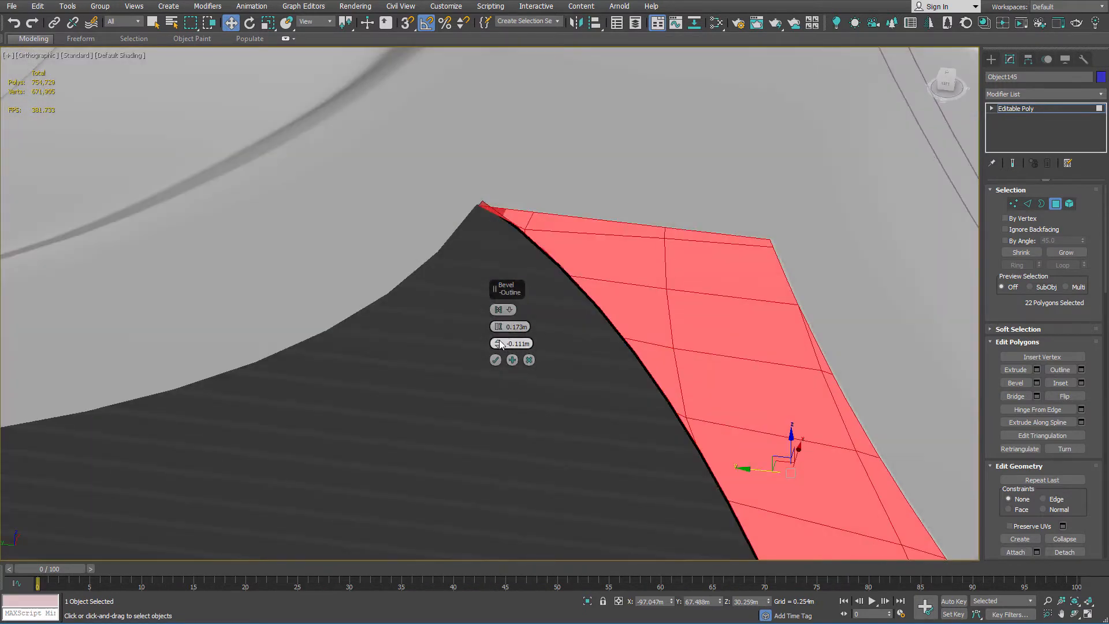
pyautogui.moveTo(500, 344)
pyautogui.mouseDown()
pyautogui.moveTo(500, 335)
pyautogui.moveTo(506, 349)
pyautogui.mouseUp()
pyautogui.moveTo(662, 343); pyautogui.dragTo(609, 285, button='middle')
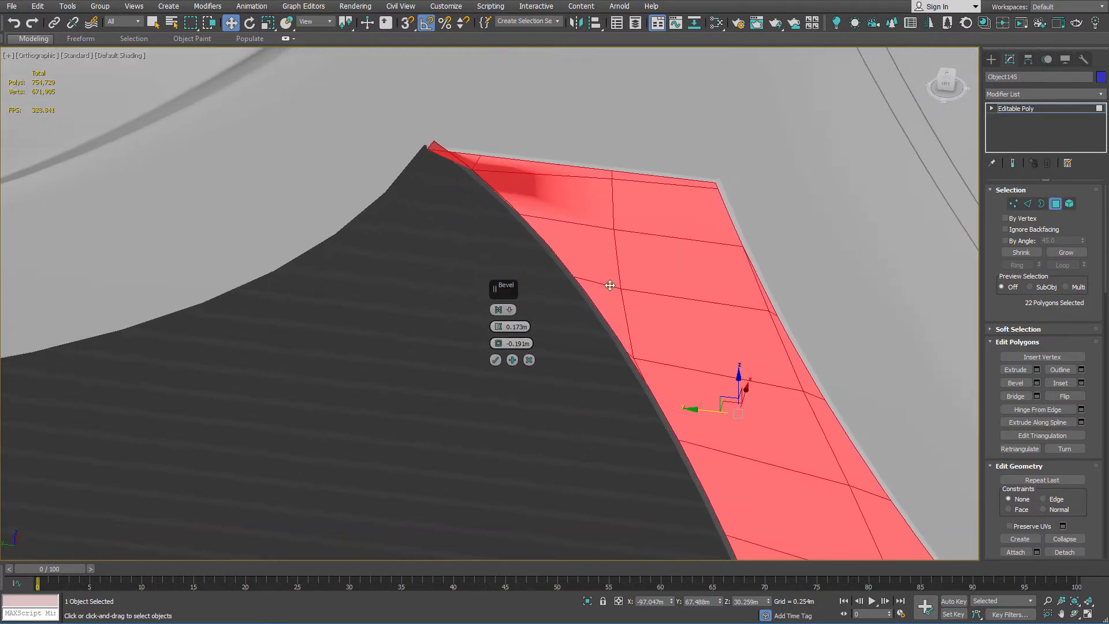
# Set the bevel height to 0.045 m, check the strip's pointed corner and apply the bevel.
pyautogui.moveTo(496, 333); pyautogui.dragTo(501, 330)
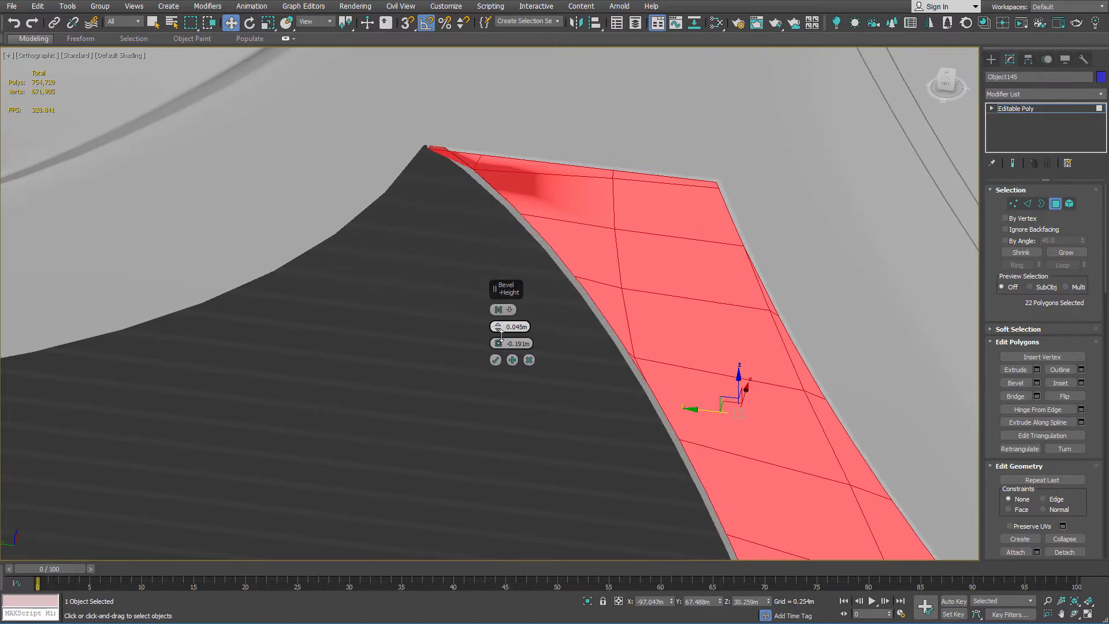
pyautogui.scroll(-2, 608, 335)
pyautogui.keyDown('alt'); pyautogui.moveTo(609, 335); pyautogui.dragTo(674, 312, button='middle'); pyautogui.keyUp('alt')
pyautogui.scroll(5, 450, 250)
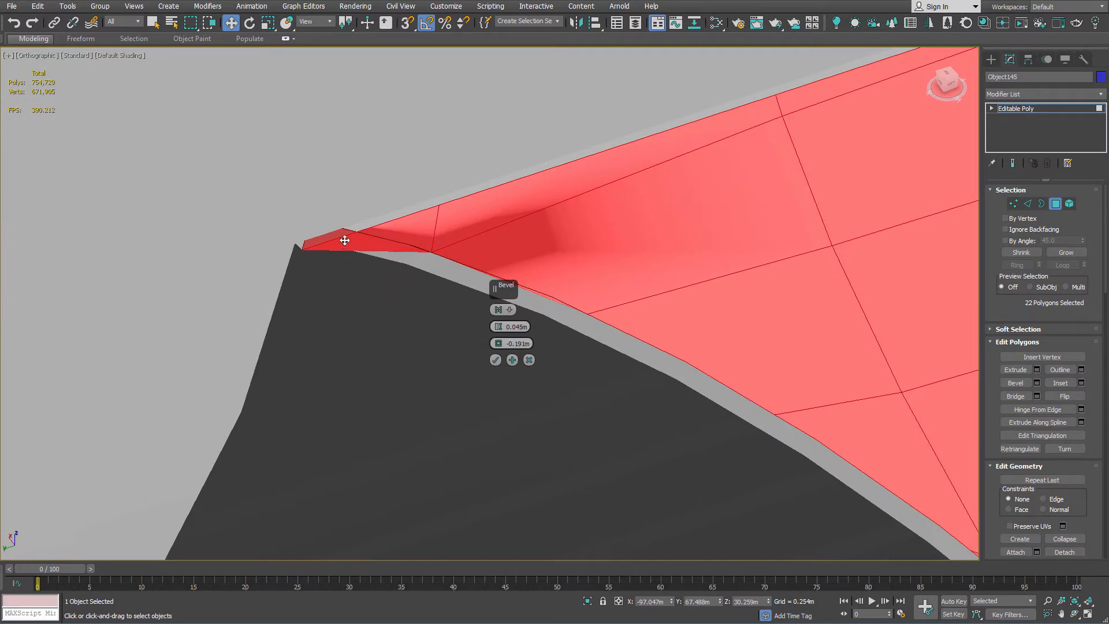
pyautogui.click(495, 360)
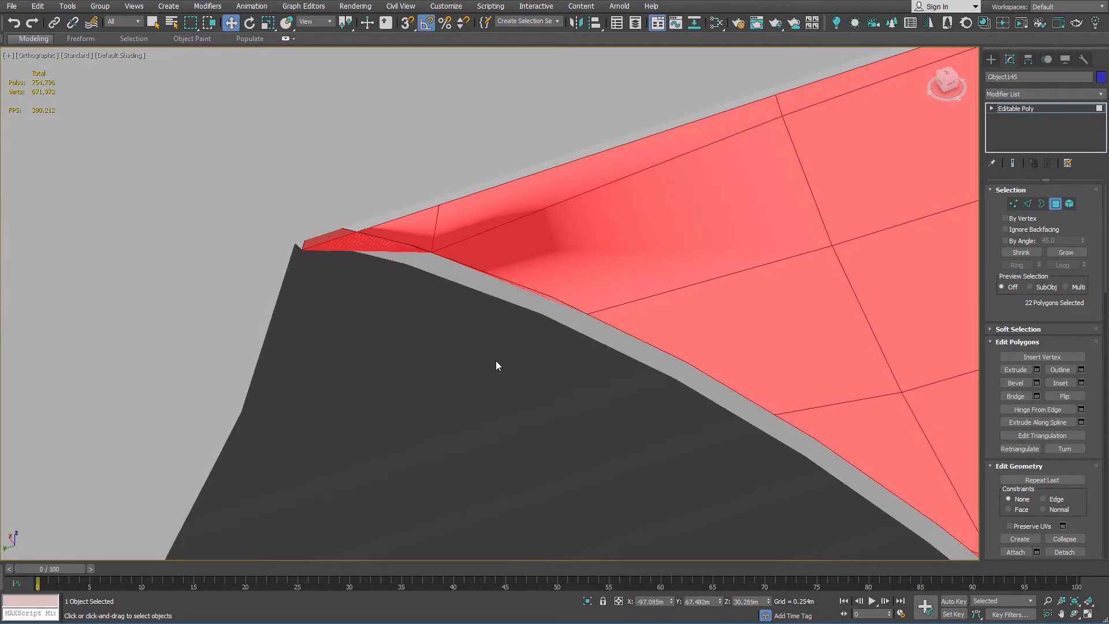
# Isolate the beveled strip with its pointed corner in close view.
pyautogui.moveTo(355, 257); pyautogui.dragTo(440, 282, button='middle')
pyautogui.rightClick(442, 278)
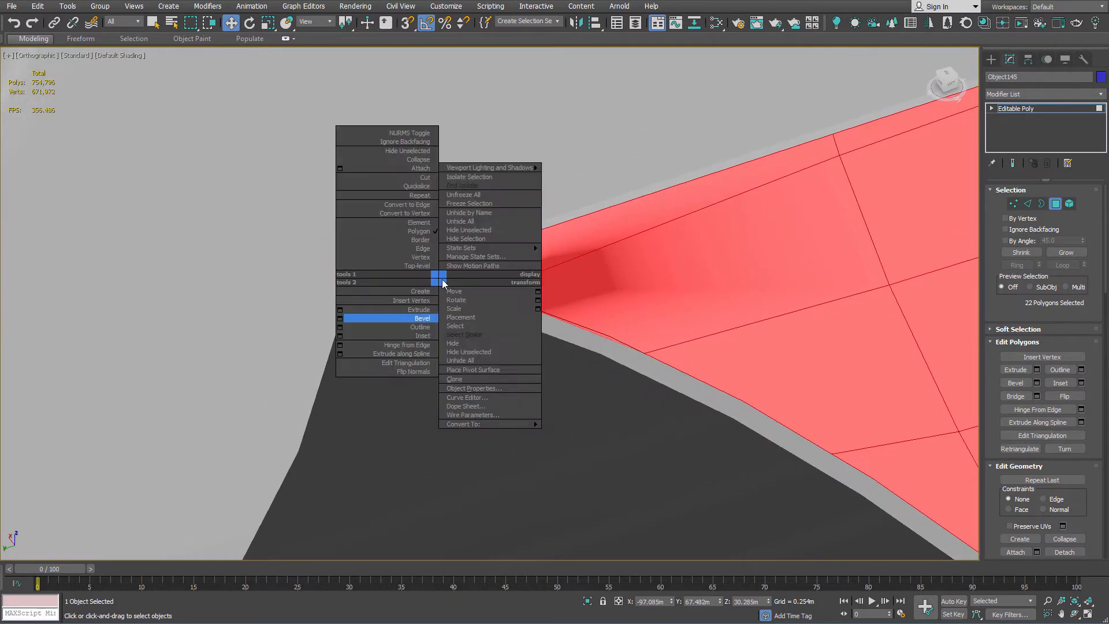
pyautogui.click(469, 177)
pyautogui.scroll(5, 502, 213)
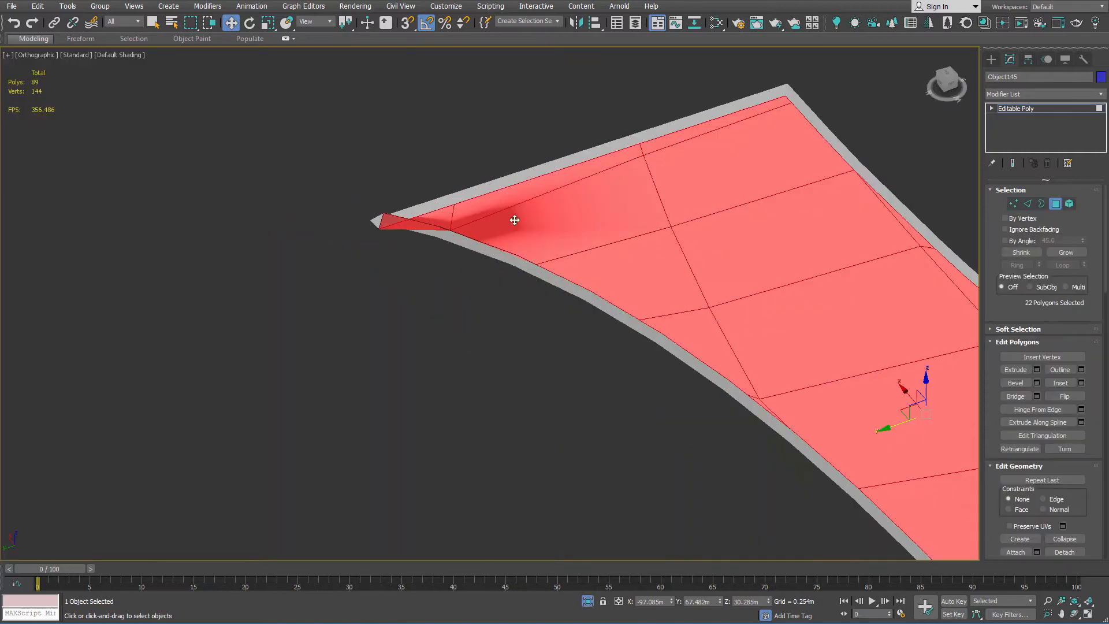
# Slide the inner and lower vertices at the strip's pointed corner along their edges, using edge constraint, to sharpen the tip.
pyautogui.press('1')
pyautogui.press('F4')
pyautogui.moveTo(394, 216)
pyautogui.keyDown('alt'); pyautogui.mouseDown(button='middle')
pyautogui.moveTo(330, 229)
pyautogui.moveTo(354, 227)
pyautogui.mouseUp(button='middle'); pyautogui.keyUp('alt')
pyautogui.click(344, 229)
pyautogui.hotkey('shift', 'x')
pyautogui.moveTo(429, 280); pyautogui.dragTo(433, 282)
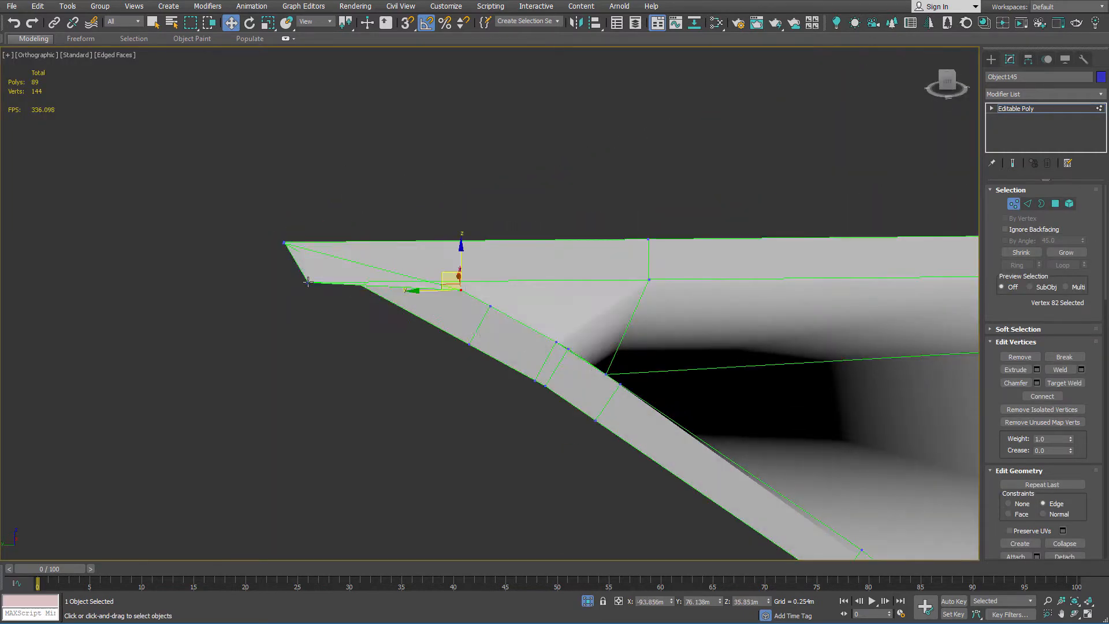
pyautogui.scroll(2, 492, 294)
pyautogui.click(231, 277)
pyautogui.moveTo(201, 278); pyautogui.dragTo(388, 280)
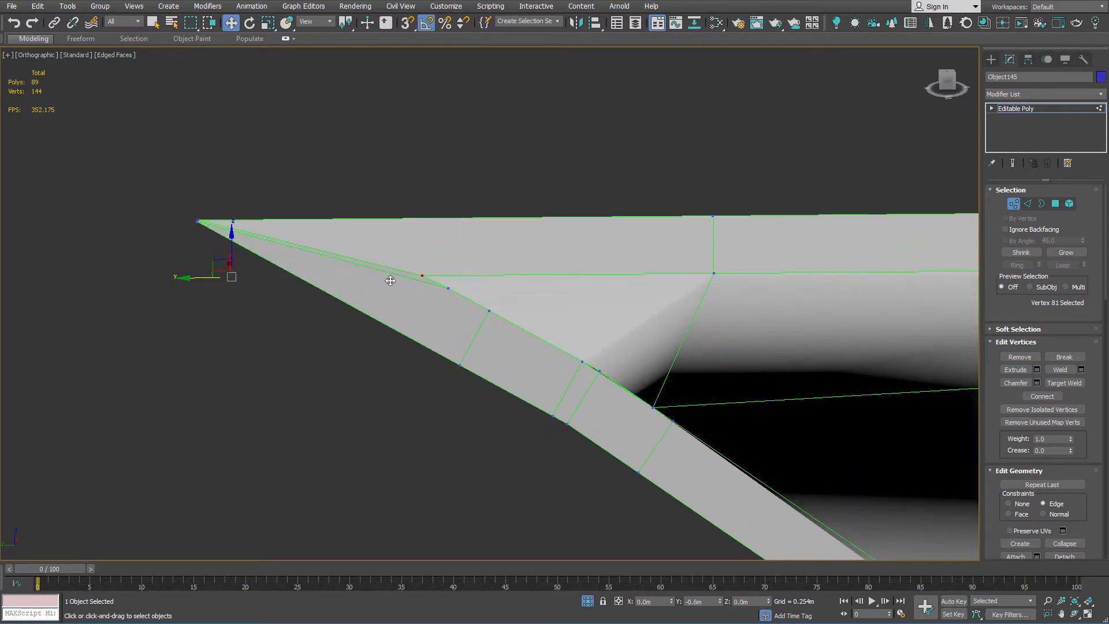
# Target-weld the closely spaced vertex pairs on the strip's inner and outer border lines just behind the pointed corner.
pyautogui.keyDown('alt'); pyautogui.moveTo(537, 293); pyautogui.dragTo(589, 334, button='middle'); pyautogui.keyUp('alt')
pyautogui.scroll(2, 589, 335)
pyautogui.click(589, 334)
pyautogui.keyDown('ctrl'); pyautogui.click(564, 322); pyautogui.keyUp('ctrl')
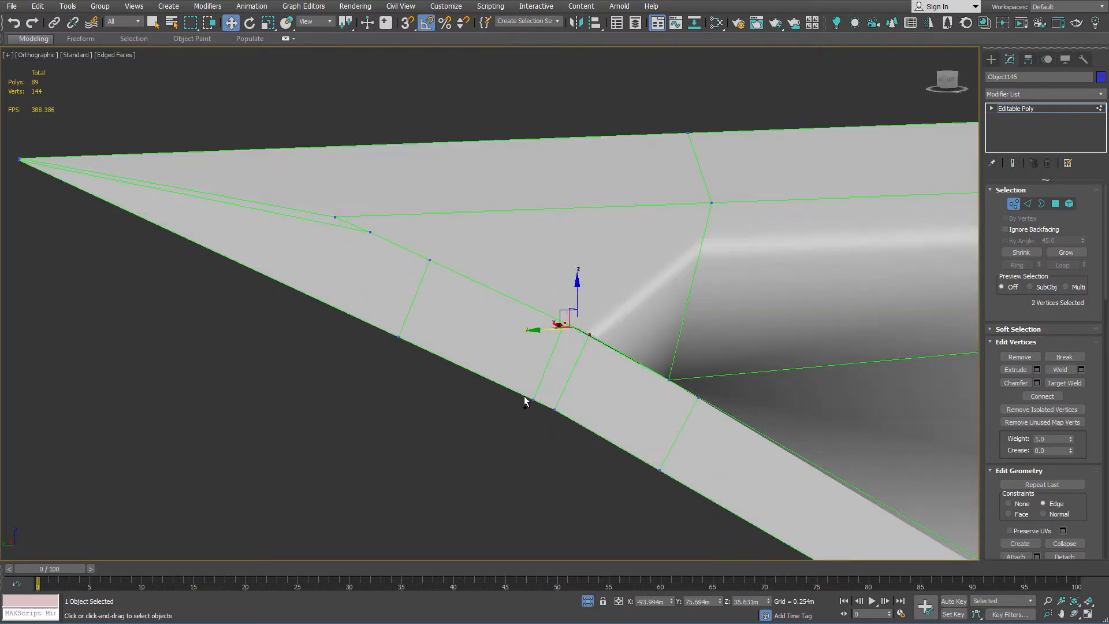
pyautogui.keyDown('ctrl'); pyautogui.click(533, 399); pyautogui.keyUp('ctrl')
pyautogui.keyDown('ctrl'); pyautogui.click(555, 408); pyautogui.keyUp('ctrl')
pyautogui.keyDown('alt'); pyautogui.moveTo(561, 408); pyautogui.dragTo(595, 329, button='middle'); pyautogui.keyUp('alt')
pyautogui.click(592, 337)
pyautogui.rightClick(588, 331)
pyautogui.click(560, 411)
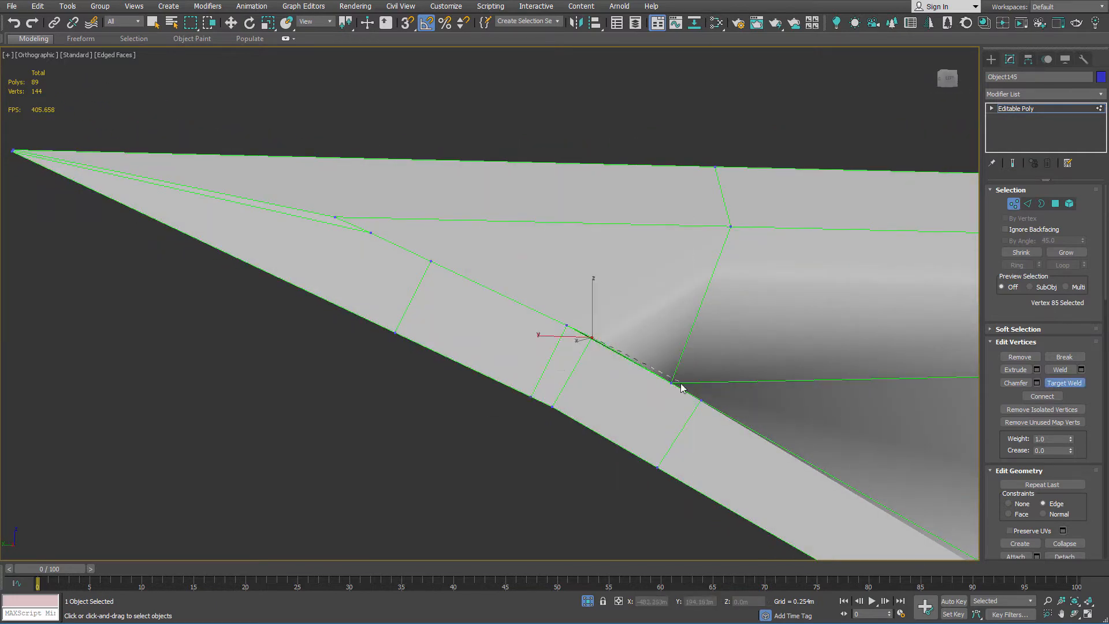
pyautogui.keyDown('alt'); pyautogui.moveTo(681, 383); pyautogui.dragTo(687, 330, button='middle'); pyautogui.keyUp('alt')
pyautogui.click(570, 321)
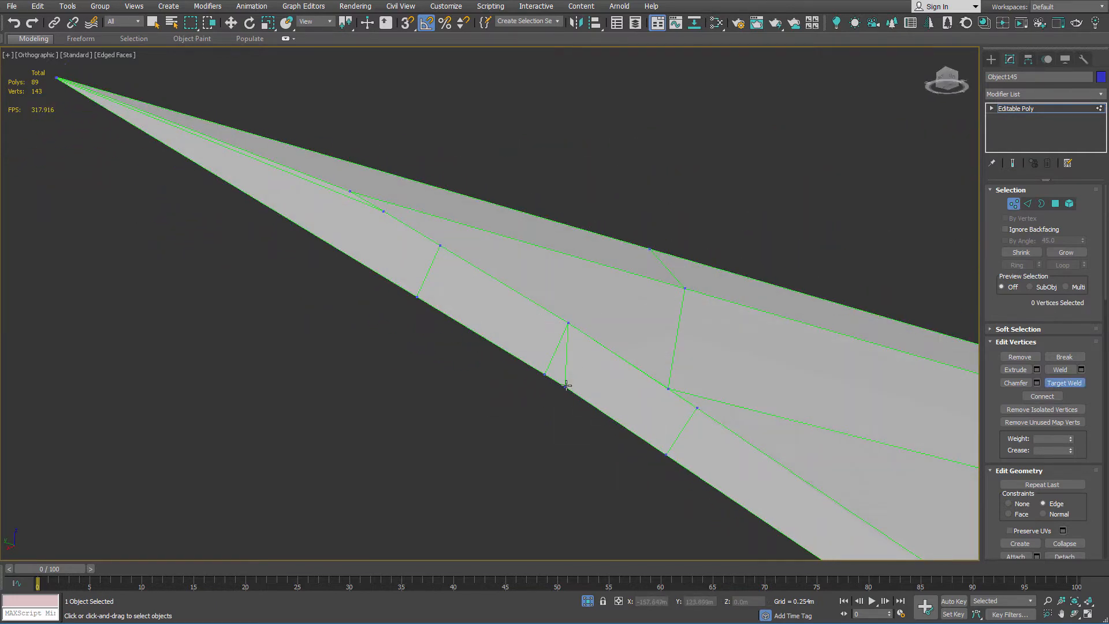
pyautogui.click(566, 386)
pyautogui.click(545, 374)
# Finish the target welding and end the strip's isolation to bring back the whole ship.
pyautogui.scroll(-7, 653, 363)
pyautogui.keyDown('alt'); pyautogui.moveTo(590, 353); pyautogui.dragTo(662, 309, button='middle'); pyautogui.keyUp('alt')
pyautogui.scroll(2, 681, 300)
pyautogui.rightClick(689, 280)
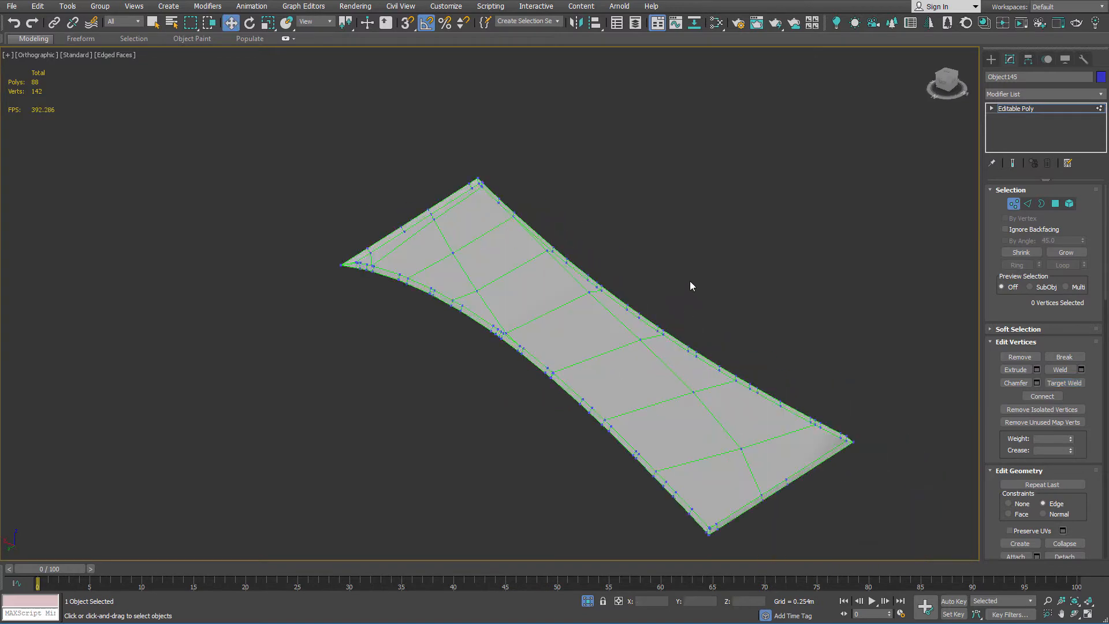
pyautogui.rightClick(689, 281)
pyautogui.click(782, 243)
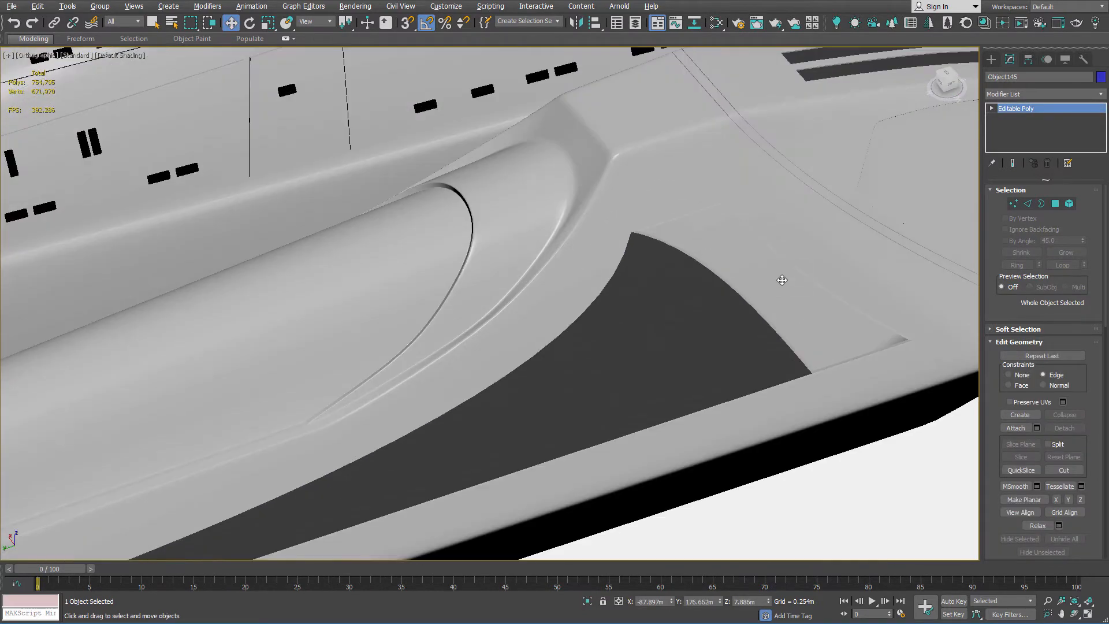
# Target-weld the extra inner border vertex to the inner corner vertex at the strip's sharp far corner.
pyautogui.scroll(8, 903, 349)
pyautogui.click(1014, 204)
pyautogui.scroll(2, 895, 293)
pyautogui.press('F4')
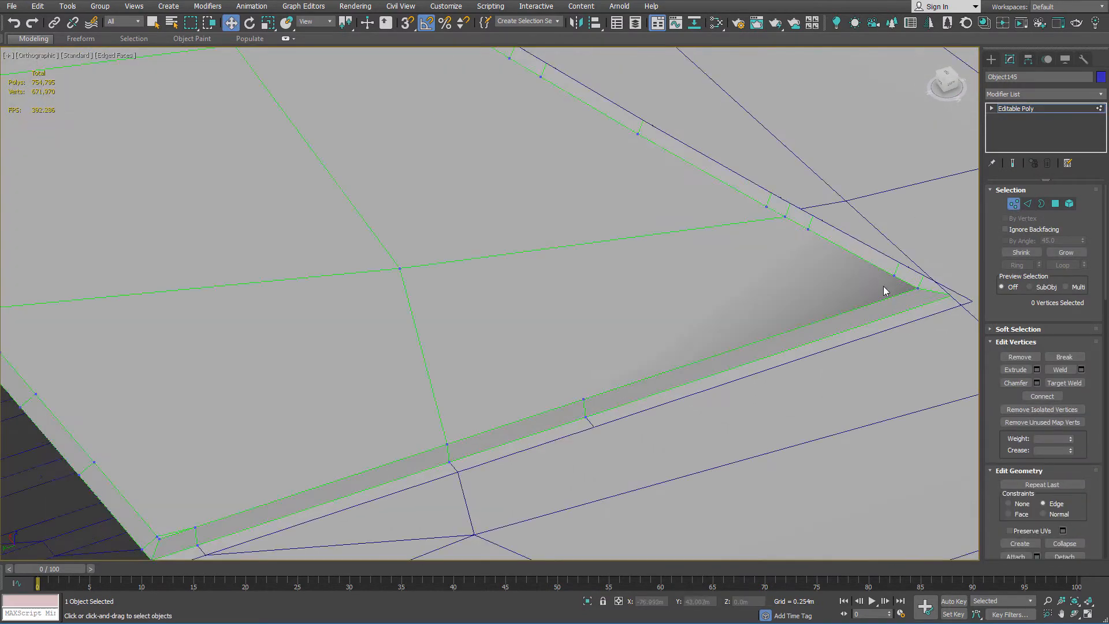
pyautogui.moveTo(883, 290); pyautogui.dragTo(808, 287, button='middle')
pyautogui.click(818, 272)
pyautogui.rightClick(814, 268)
pyautogui.click(779, 339)
pyautogui.click(818, 271)
pyautogui.click(843, 284)
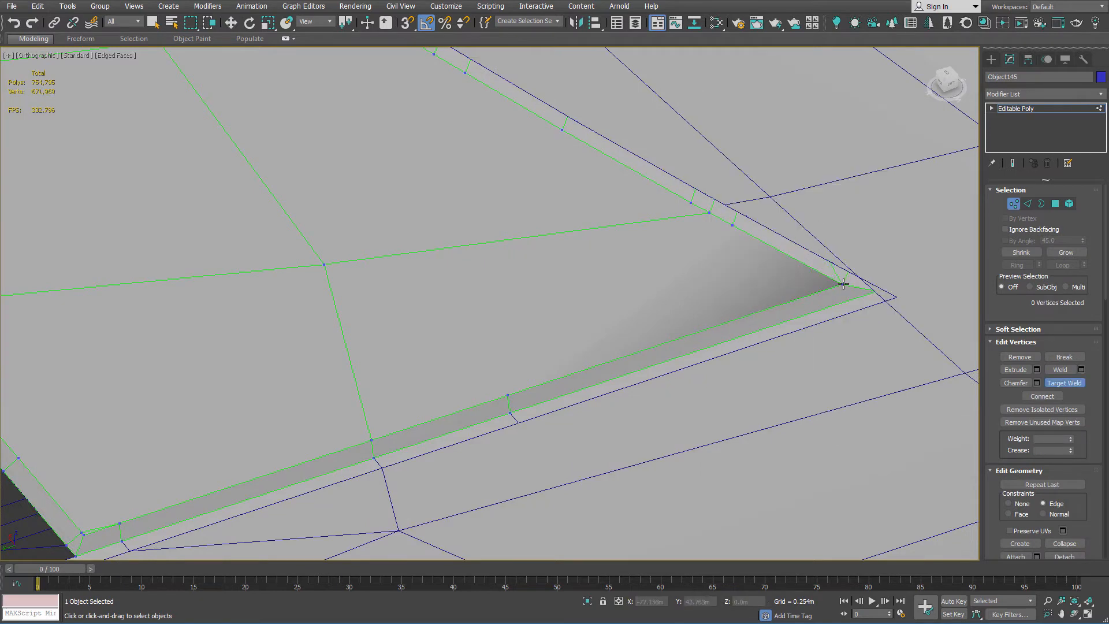
# Weld the two overlapping vertices left at the far inner corner by raising the weld threshold until they merge.
pyautogui.rightClick(777, 273)
pyautogui.moveTo(820, 274); pyautogui.dragTo(851, 295)
pyautogui.rightClick(797, 276)
pyautogui.click(702, 345)
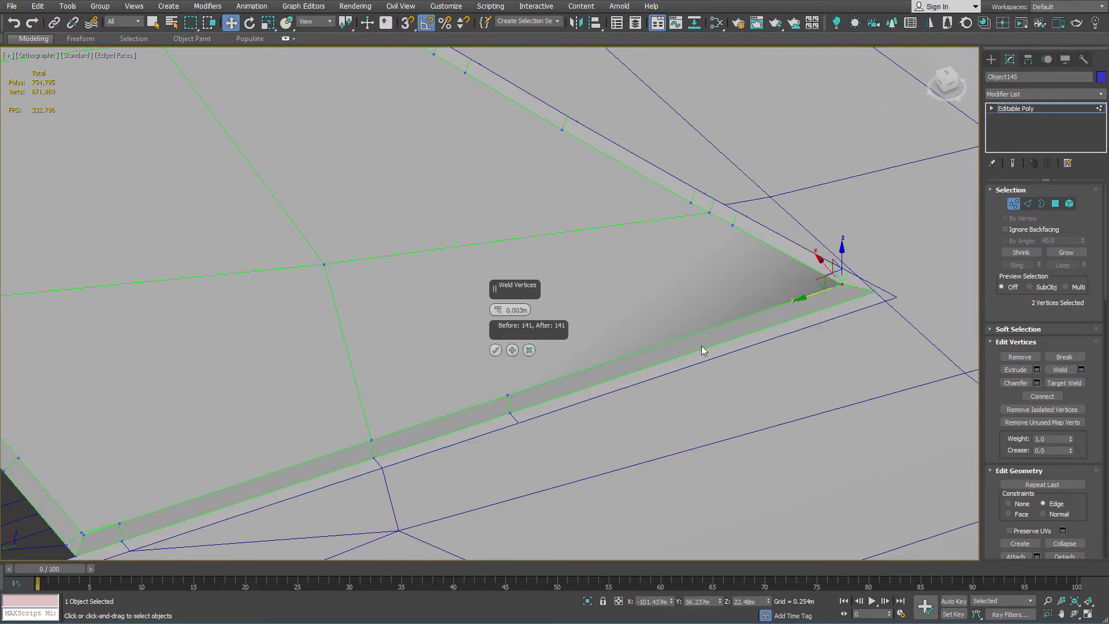
pyautogui.moveTo(498, 309); pyautogui.dragTo(498, 296)
pyautogui.click(495, 350)
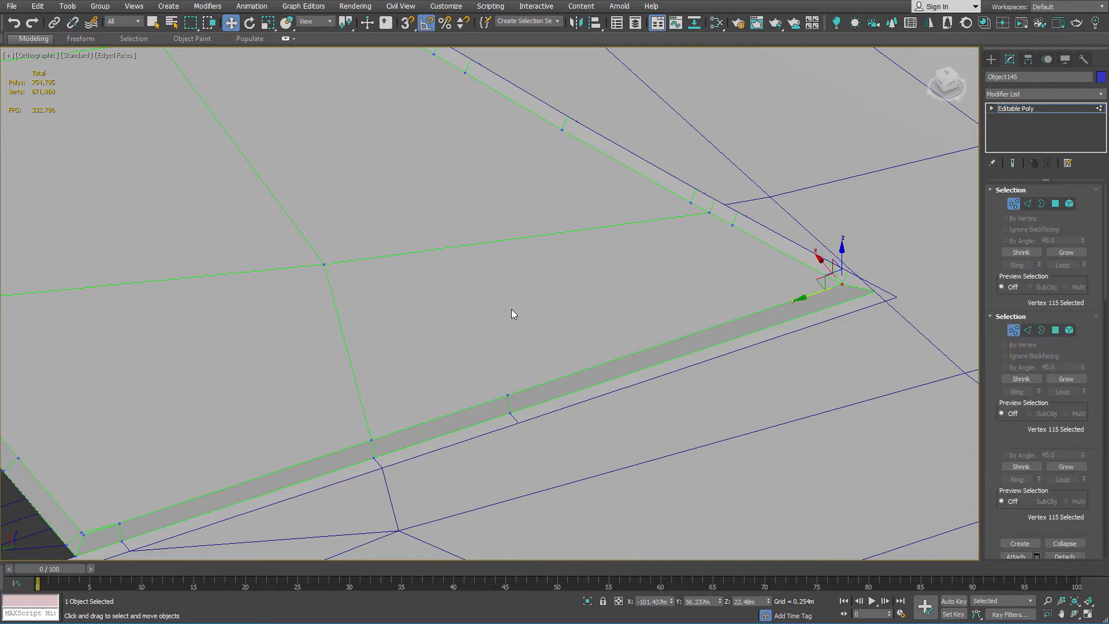
# Leave vertex editing, hide the wireframe edges and examine the strip's outline beside the grooved panel in the interactive render.
pyautogui.press('1')
pyautogui.scroll(-7, 522, 280)
pyautogui.moveTo(365, 193); pyautogui.dragTo(516, 303, button='middle')
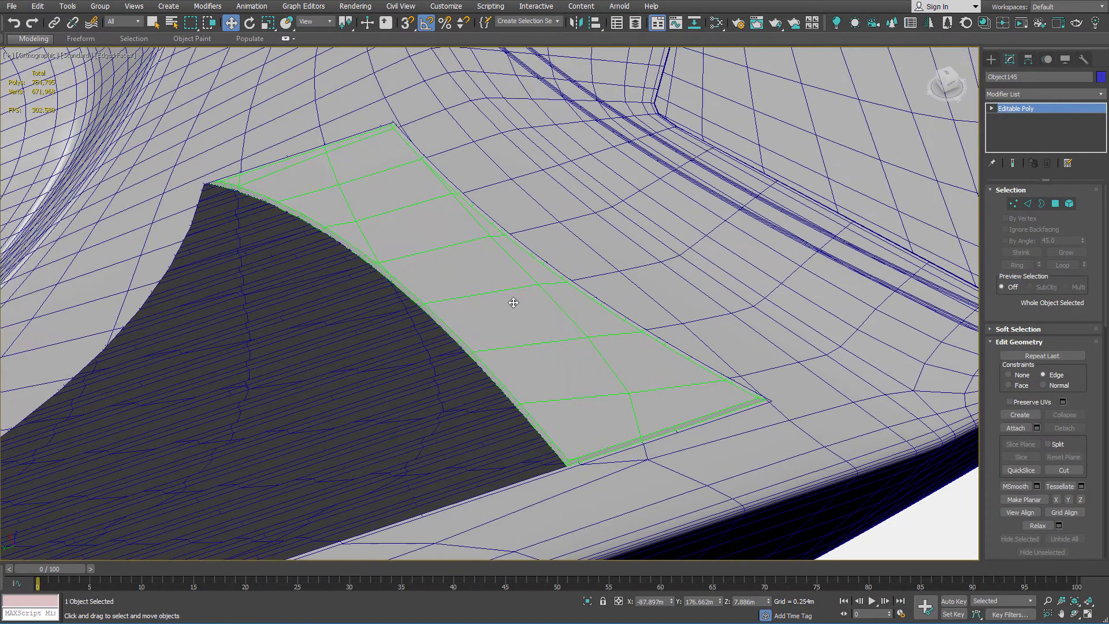
pyautogui.press('F4')
pyautogui.scroll(-4, 447, 243)
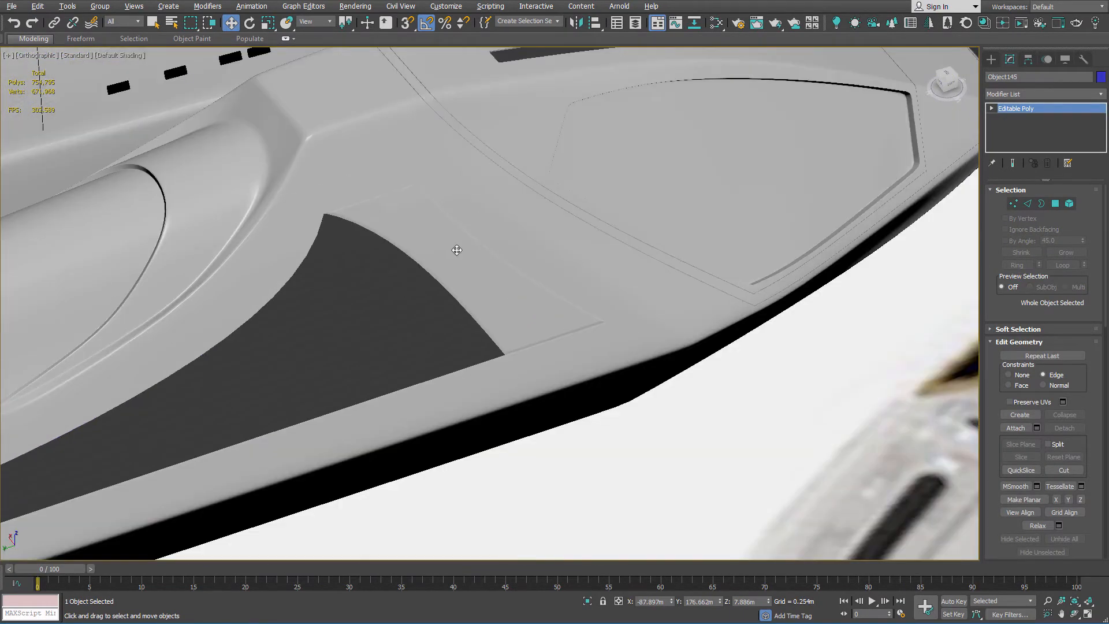
pyautogui.keyDown('alt'); pyautogui.moveTo(456, 249); pyautogui.dragTo(361, 235, button='middle'); pyautogui.keyUp('alt')
pyautogui.hotkey('alt', 'w')
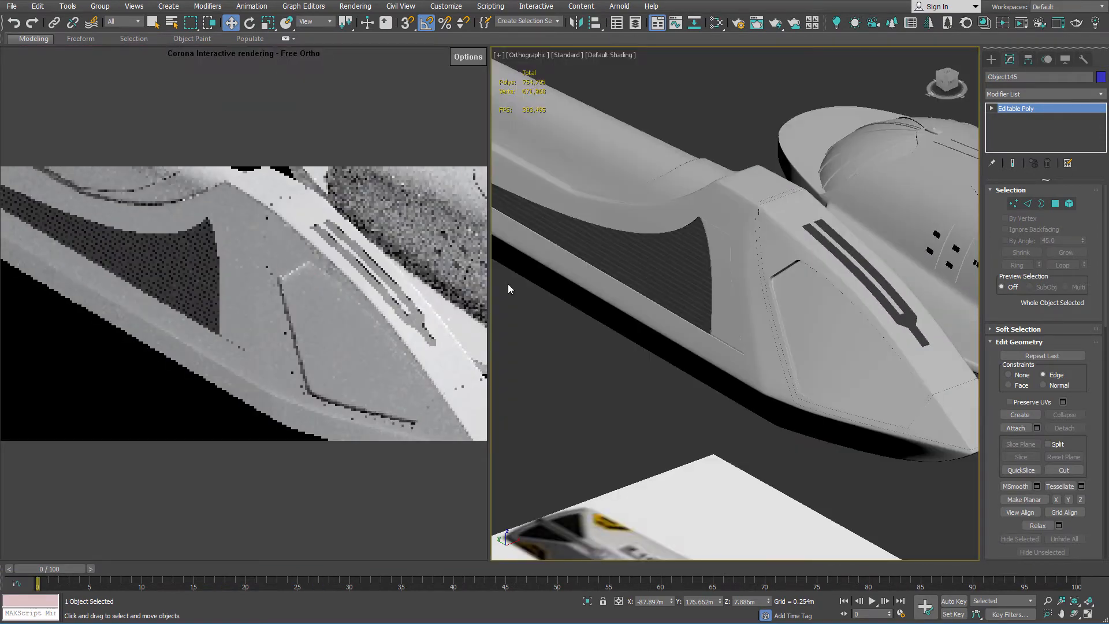
pyautogui.keyDown('alt'); pyautogui.moveTo(770, 208); pyautogui.dragTo(896, 206, button='middle'); pyautogui.keyUp('alt')
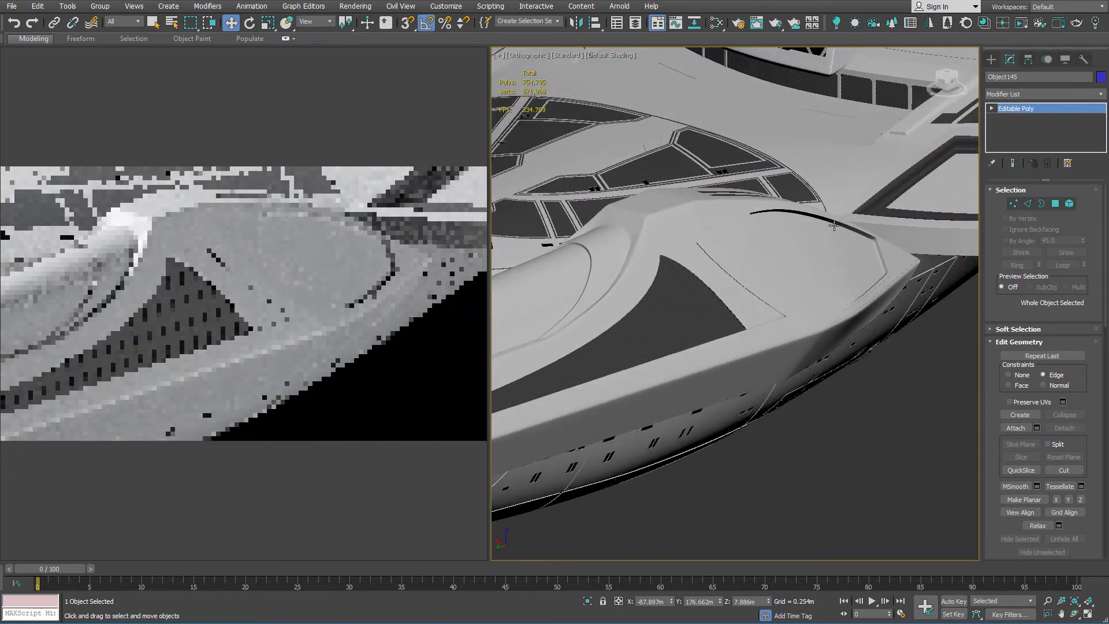
pyautogui.scroll(4, 663, 251)
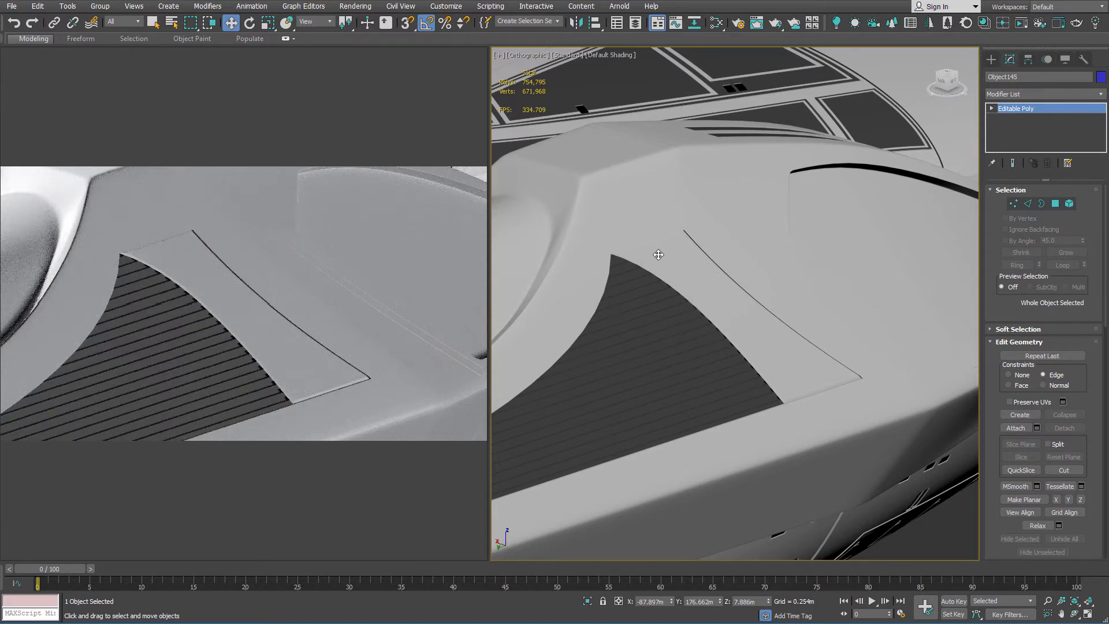
pyautogui.scroll(-10, 642, 248)
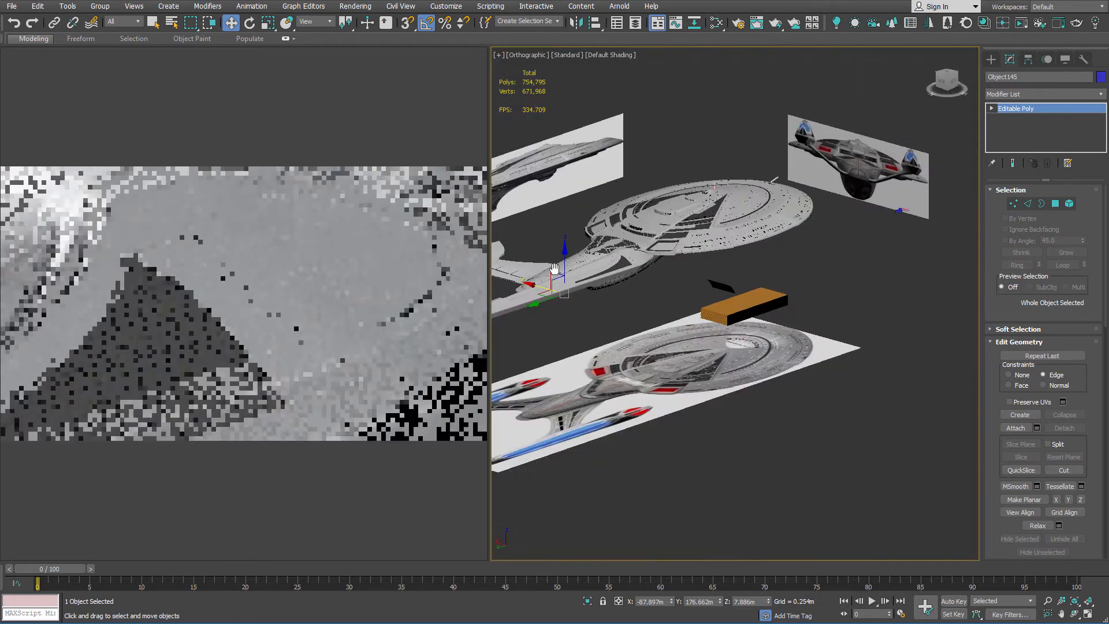
# Examine the nacelle tip, its side panels and the surrounding light planes from several angles in the viewport and interactive render.
pyautogui.moveTo(642, 249); pyautogui.dragTo(918, 217, button='middle')
pyautogui.scroll(7, 826, 272)
pyautogui.scroll(2, 754, 296)
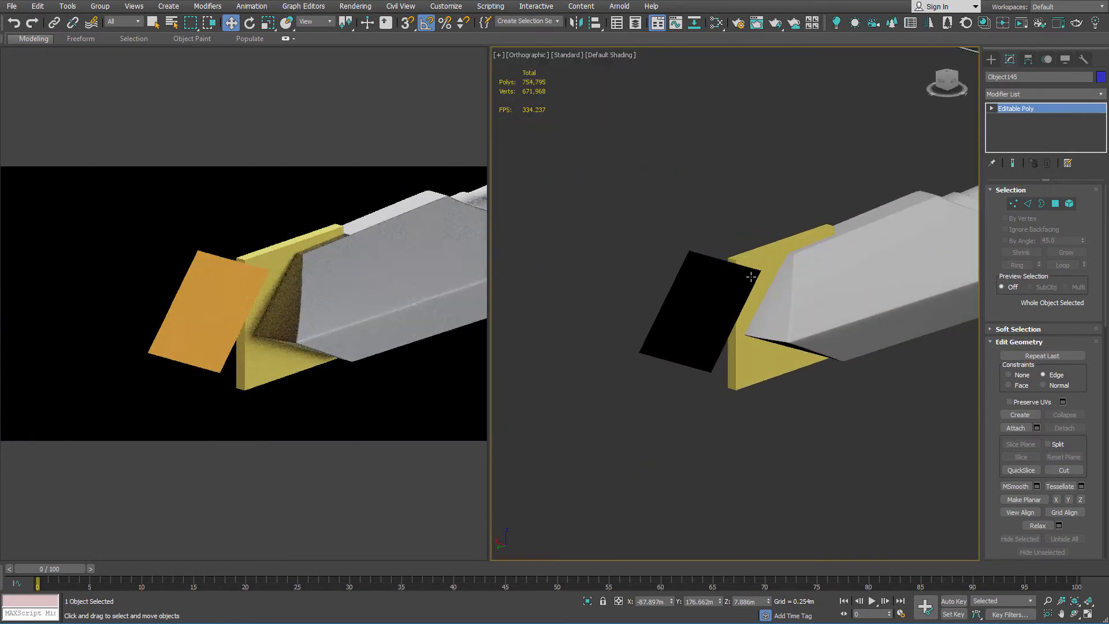
pyautogui.scroll(-4, 750, 277)
pyautogui.scroll(5, 837, 213)
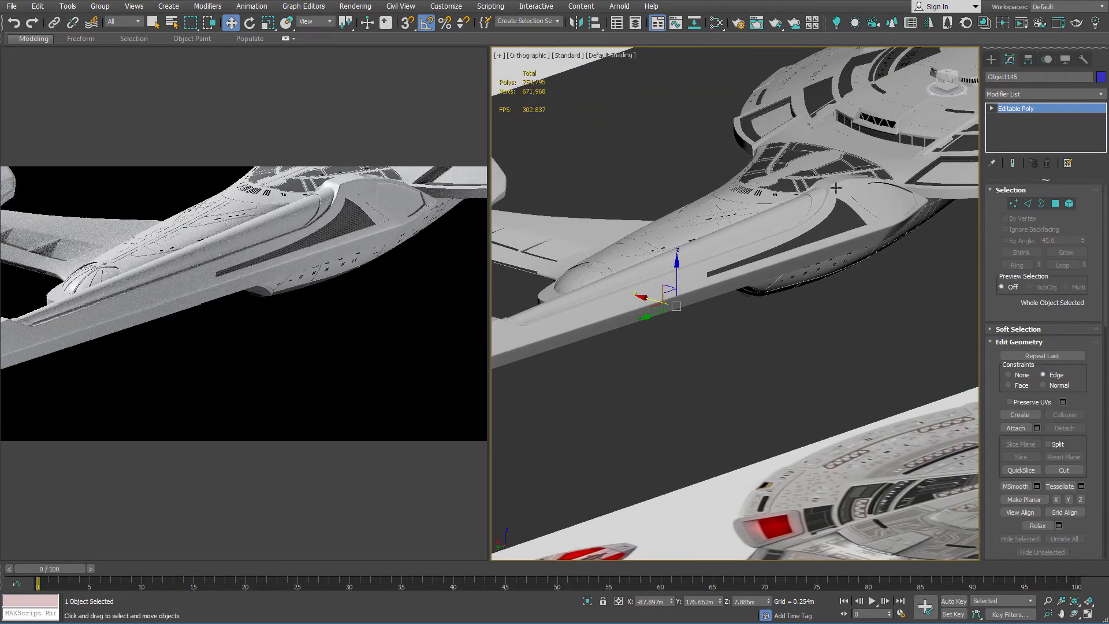
pyautogui.scroll(6, 836, 188)
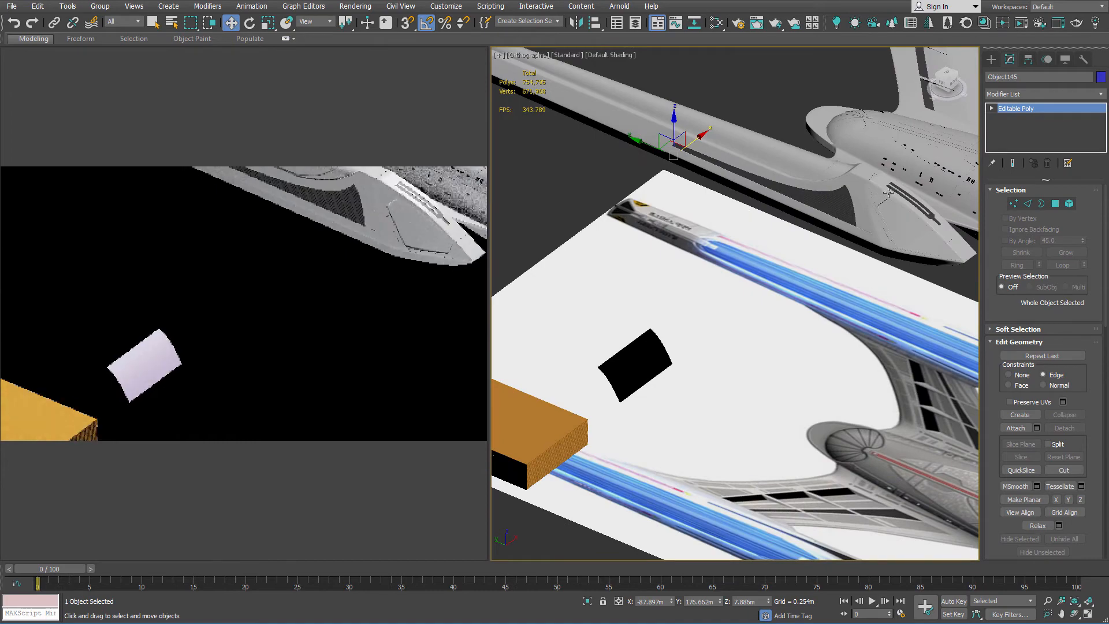
pyautogui.scroll(-6, 814, 197)
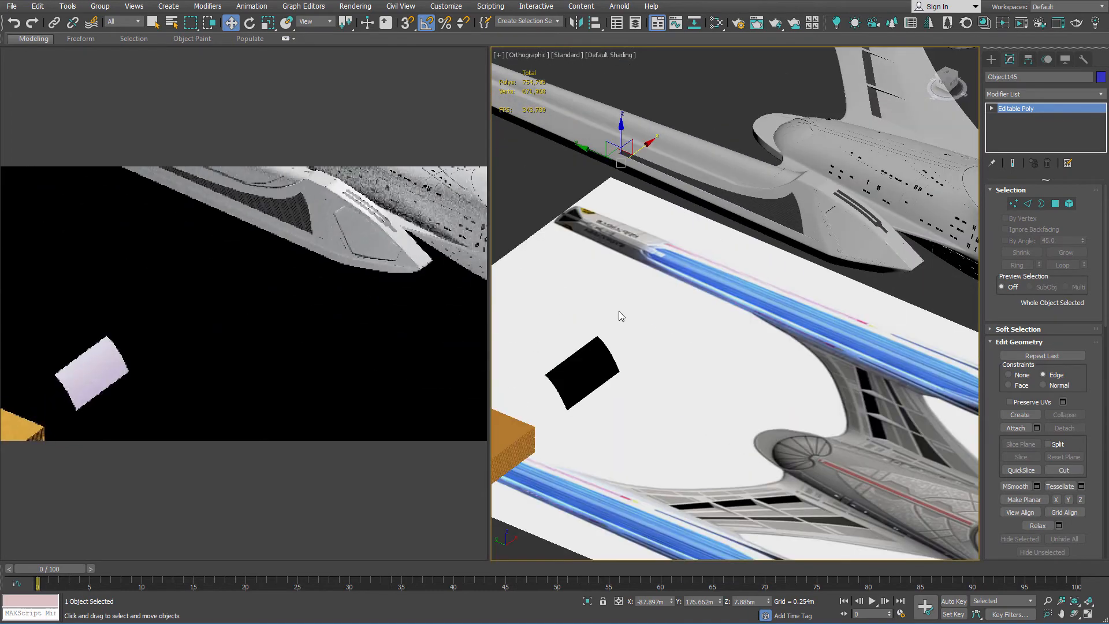
pyautogui.scroll(3, 807, 219)
pyautogui.scroll(6, 808, 220)
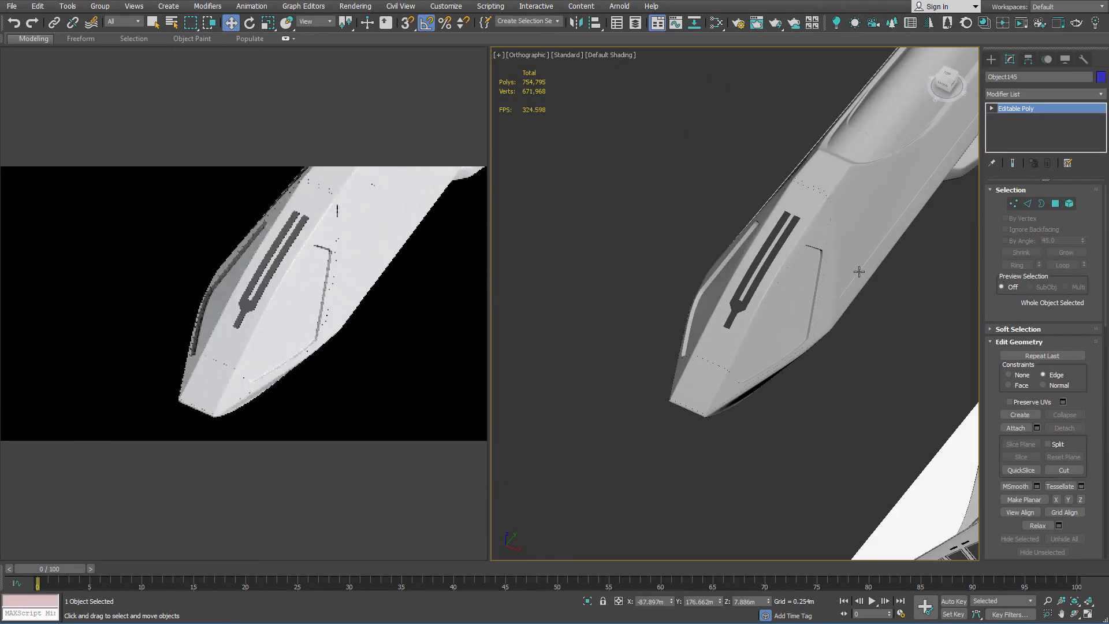
pyautogui.scroll(-6, 794, 212)
pyautogui.keyDown('alt'); pyautogui.moveTo(693, 219); pyautogui.dragTo(776, 191, button='middle'); pyautogui.keyUp('alt')
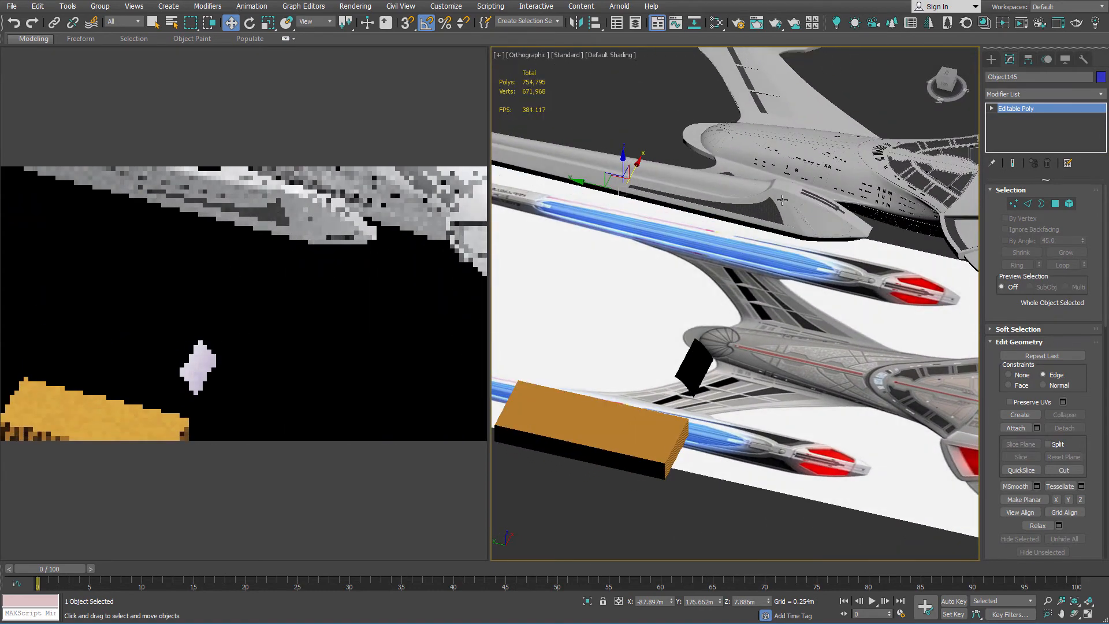
pyautogui.scroll(6, 775, 191)
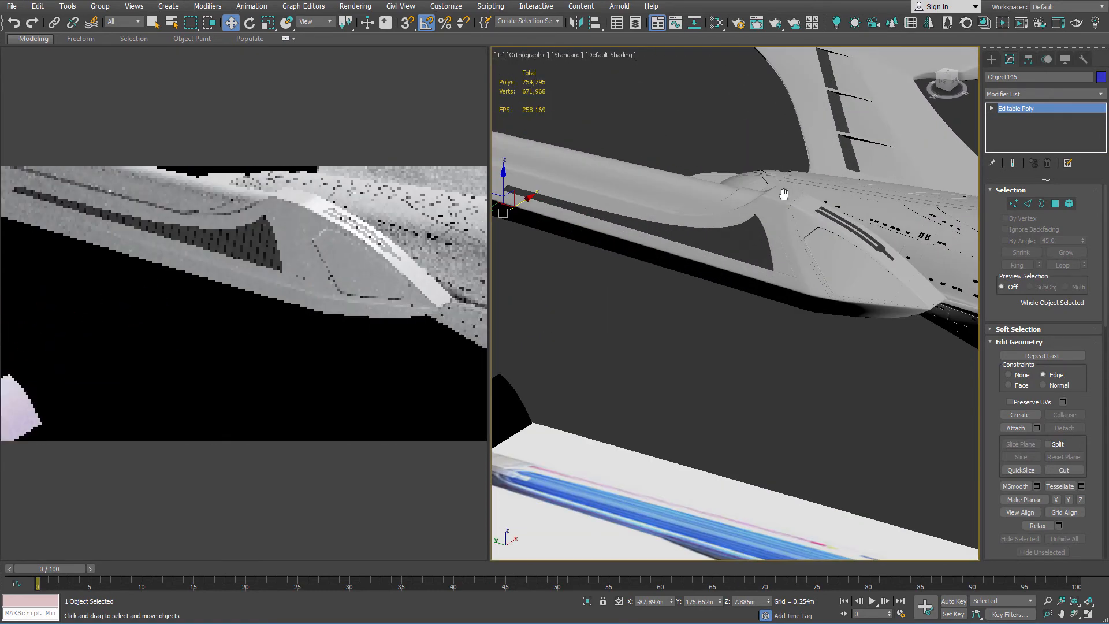
pyautogui.scroll(2, 788, 248)
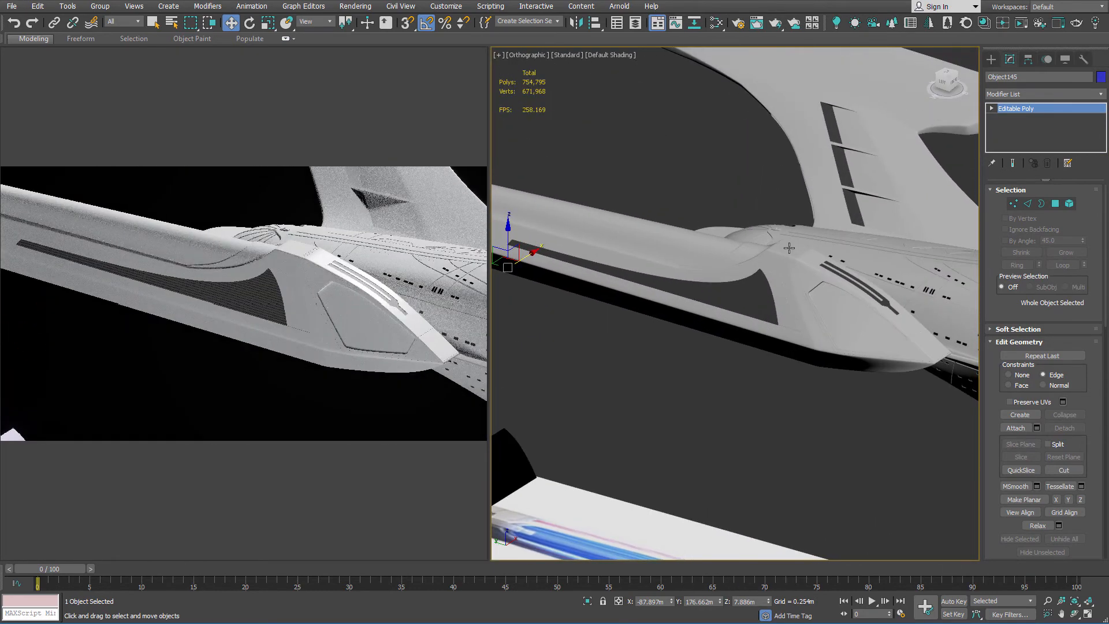